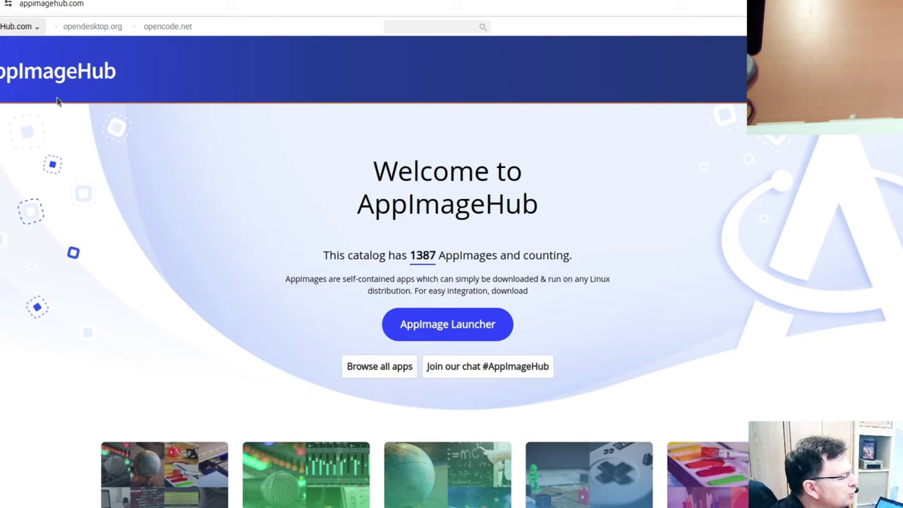
Step: Find Cute Chess in the AppImageHub catalog and download its AppImage file
scroll(228, 292, down, 4)
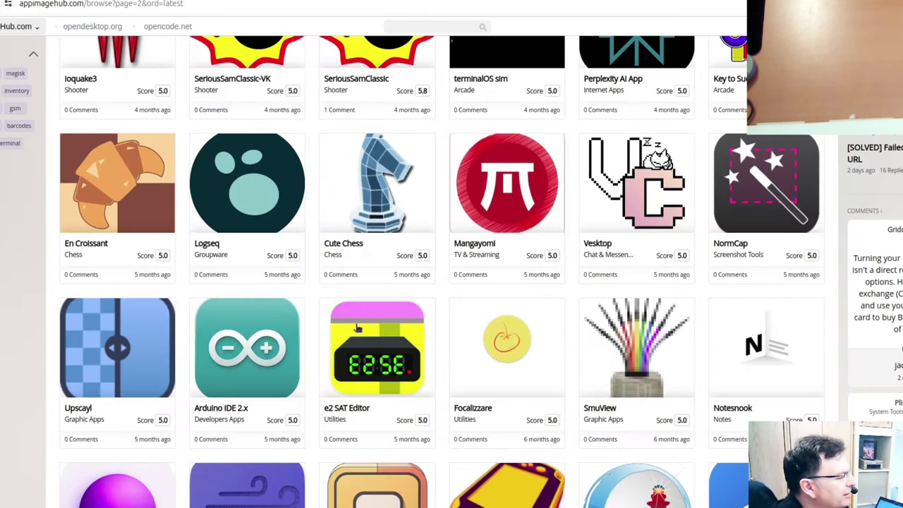
click(348, 230)
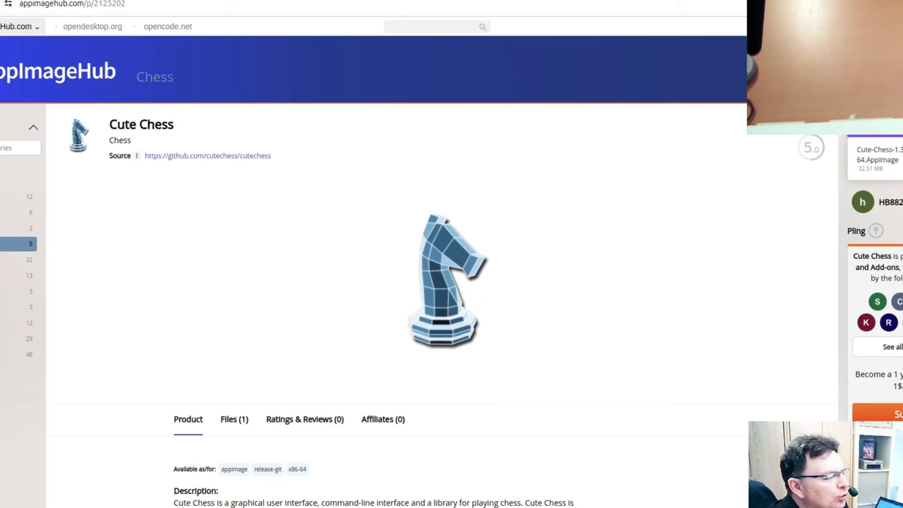
click(887, 160)
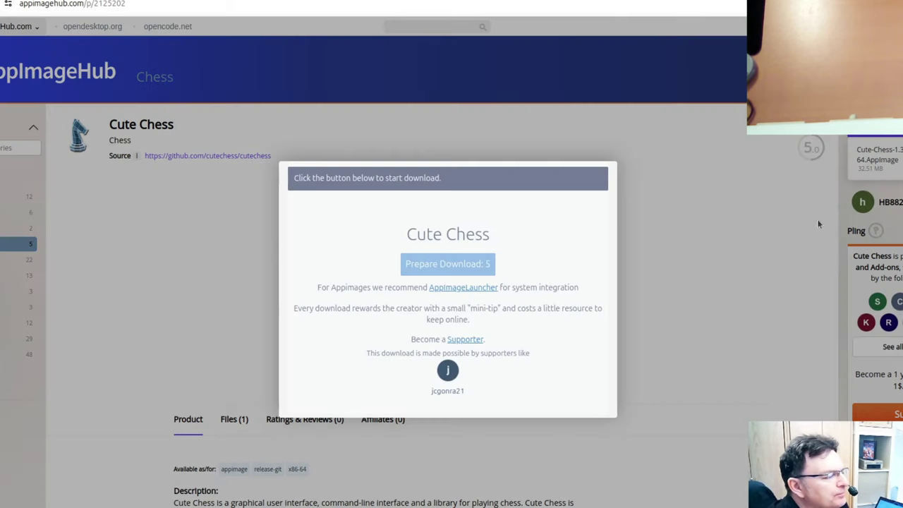
click(447, 264)
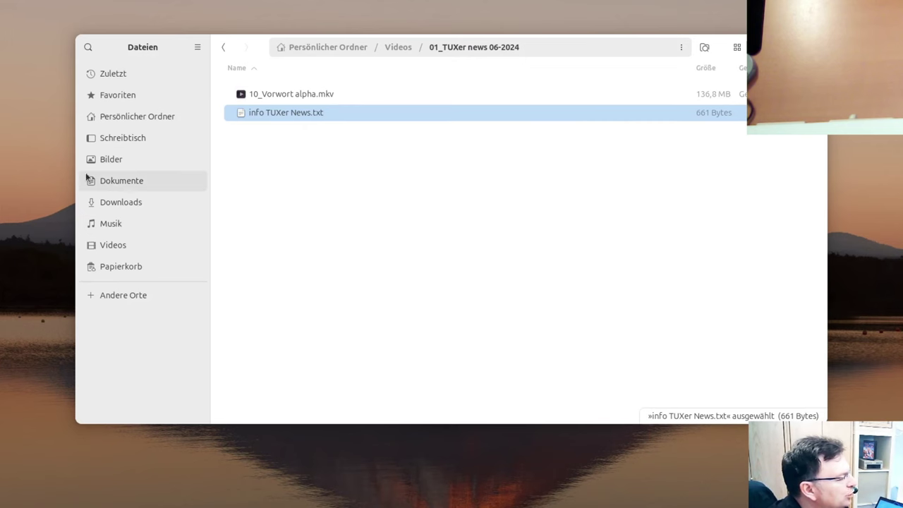
Step: Move Cute-Chess-1.3.1-x86-64.AppImage from the Downloads folder into the snap folder in the home directory
click(122, 202)
click(338, 117)
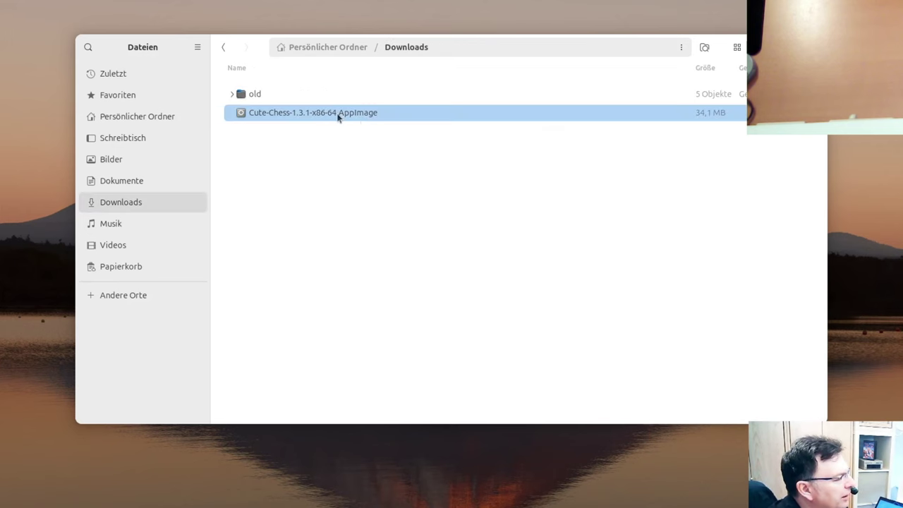
right_click(296, 118)
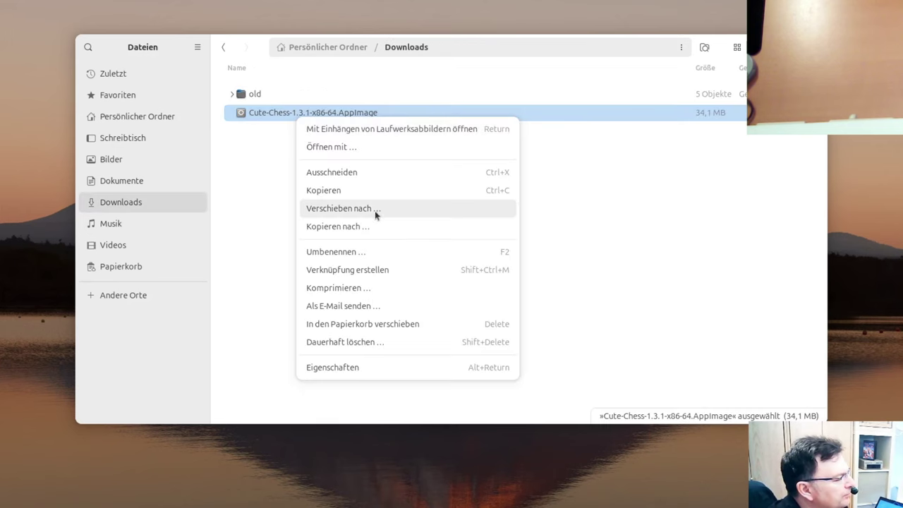
click(358, 172)
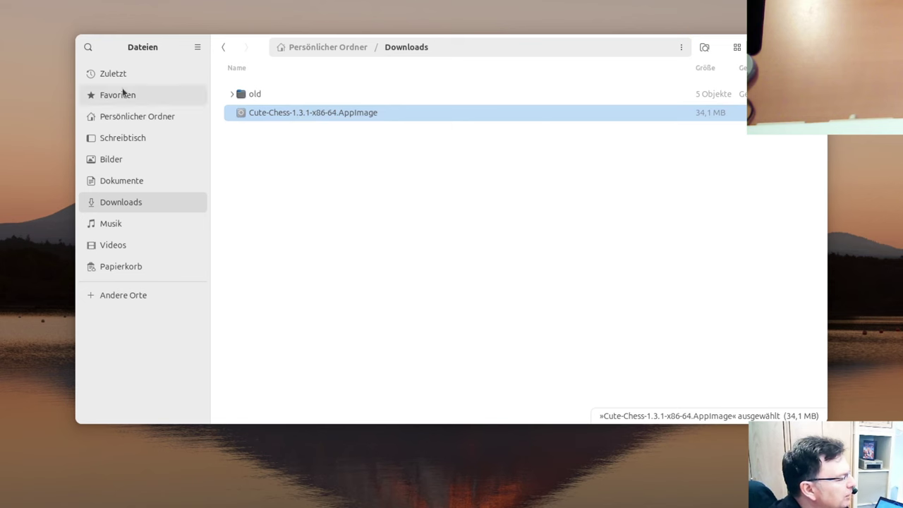
click(129, 116)
click(258, 206)
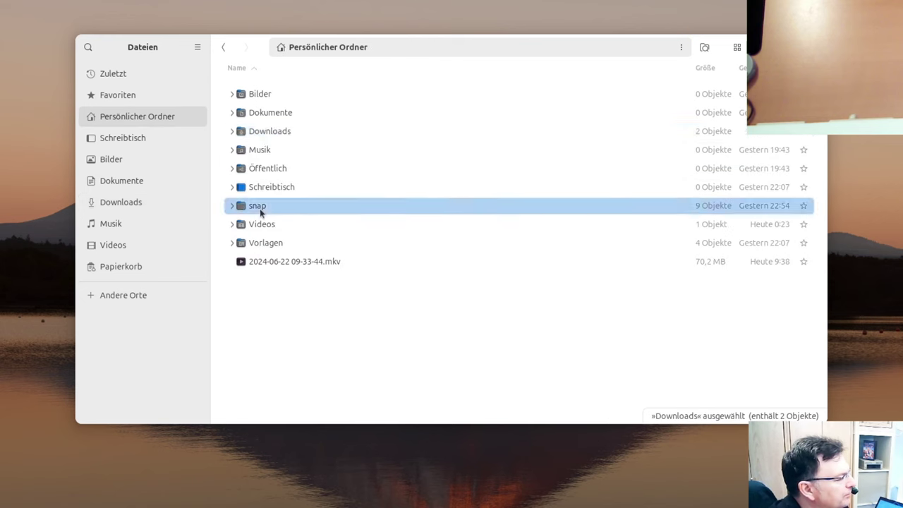
double_click(259, 208)
right_click(284, 312)
click(316, 383)
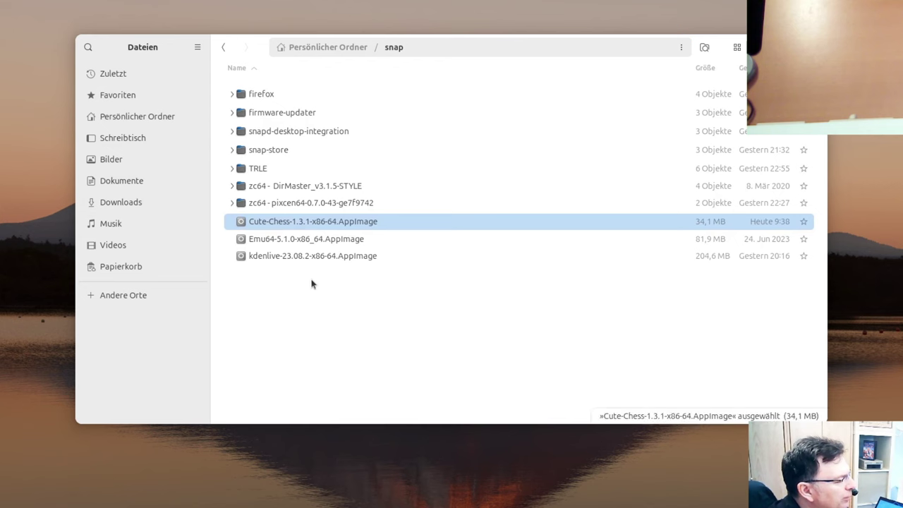
Step: Allow the Cute Chess AppImage in the snap folder to be executed as a program through its file properties
right_click(336, 228)
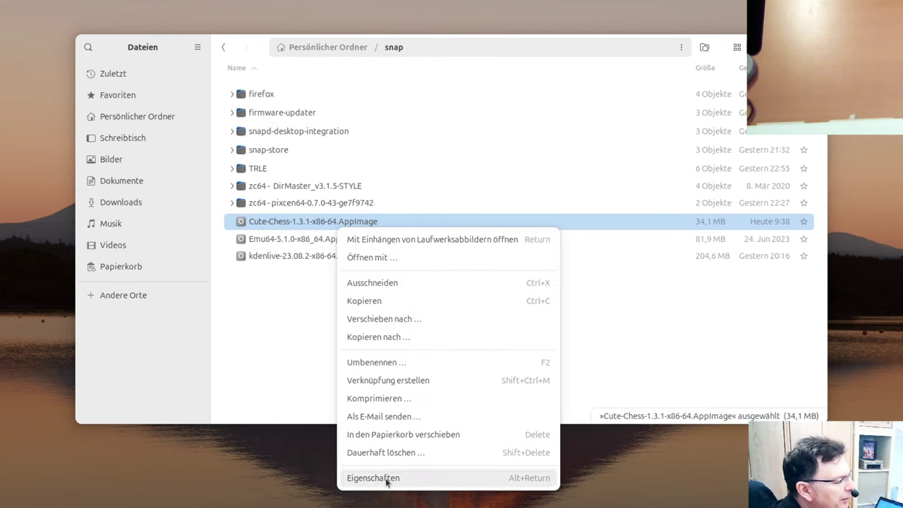
click(411, 469)
click(554, 381)
click(573, 65)
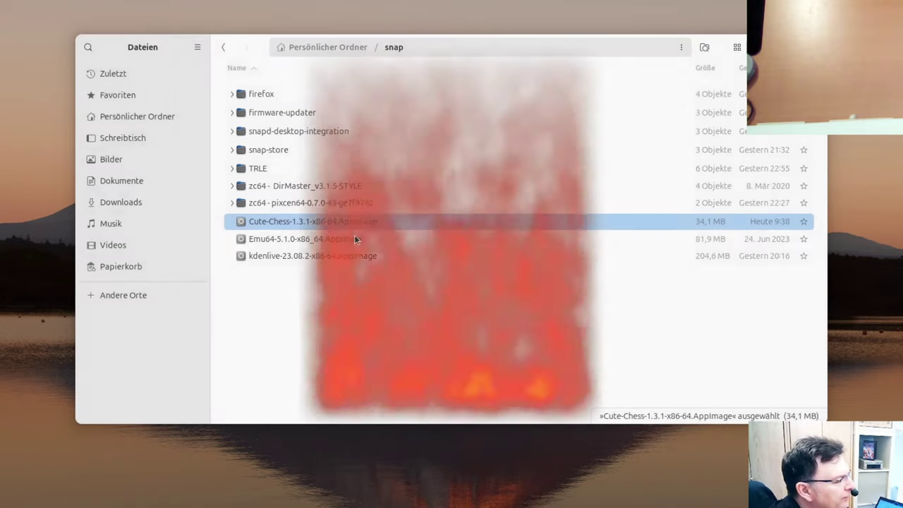
Step: Launch Cute Chess from its AppImage file and close the chess program again
right_click(349, 224)
click(375, 232)
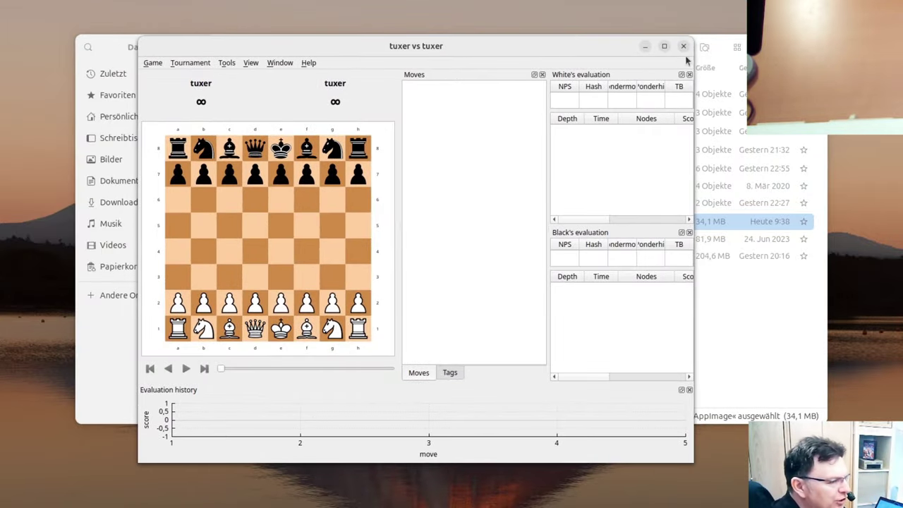
click(685, 45)
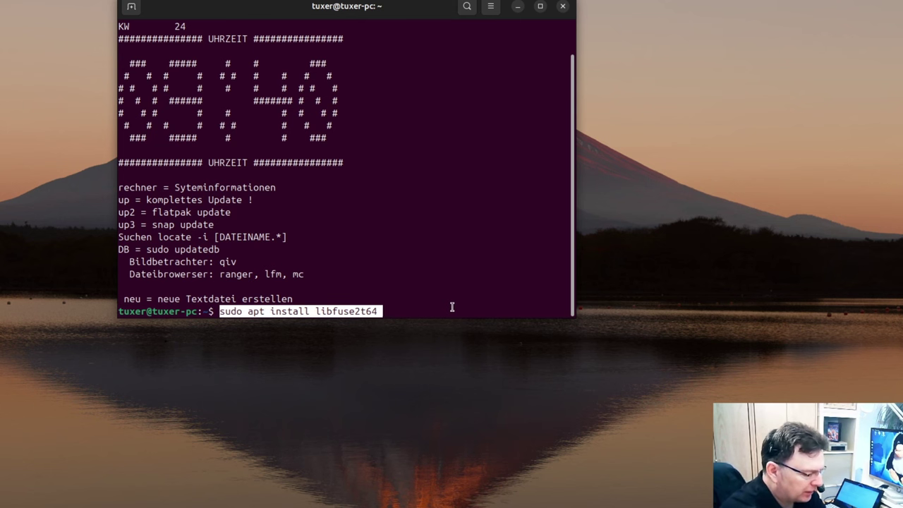
Step: Enlarge the terminal text and run "sudo apt install libfuse2t64", authenticating with the account password
key(ctrl+plus)
key(ctrl+plus)
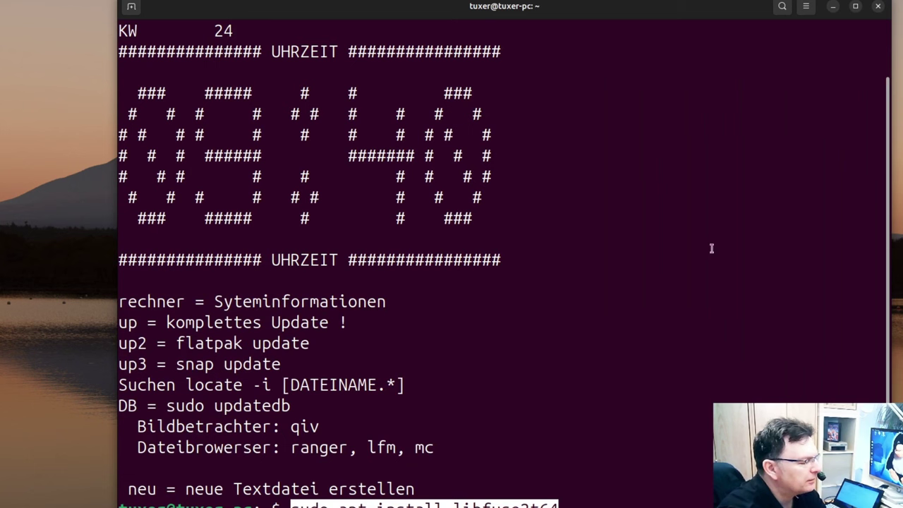
drag(602, 35, 588, 0)
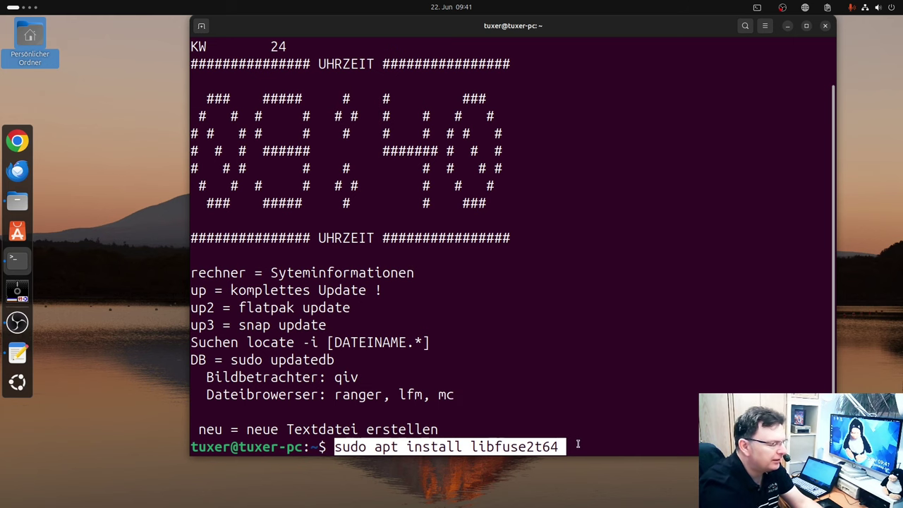
key(Return)
drag(469, 429, 563, 431)
click(523, 441)
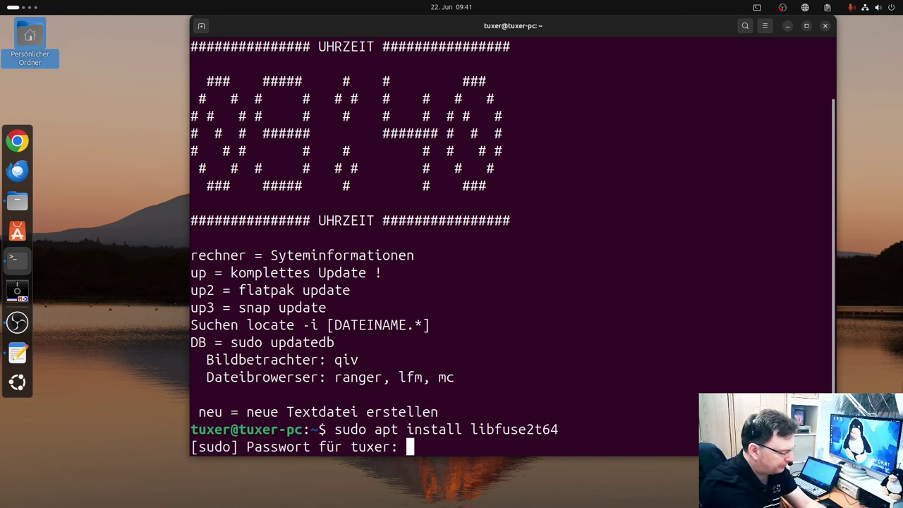
key(Return)
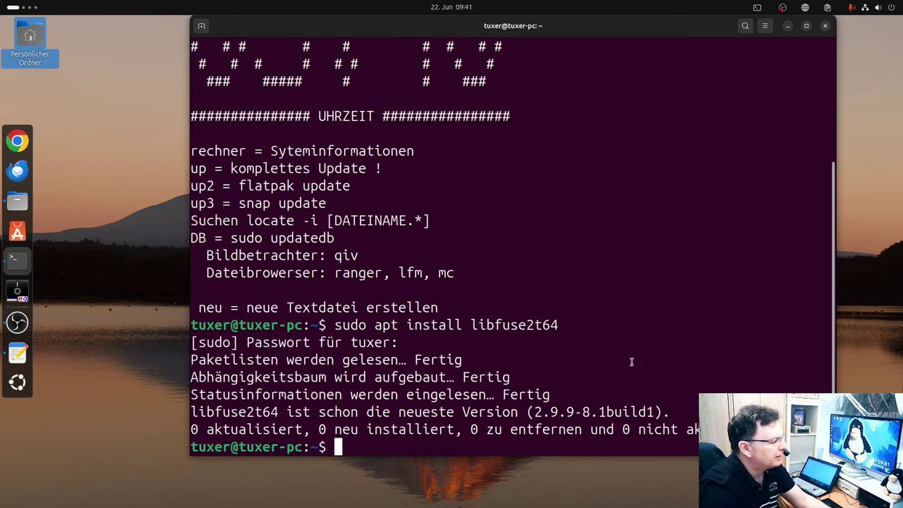
Step: Highlight the libfuse2t64 version number in the installation output, clear the highlight and close the terminal
drag(533, 411, 591, 411)
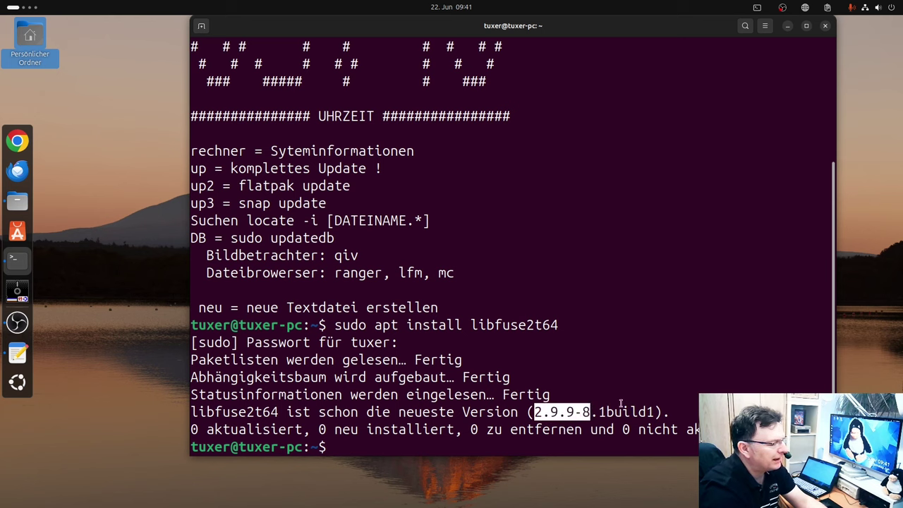
click(643, 391)
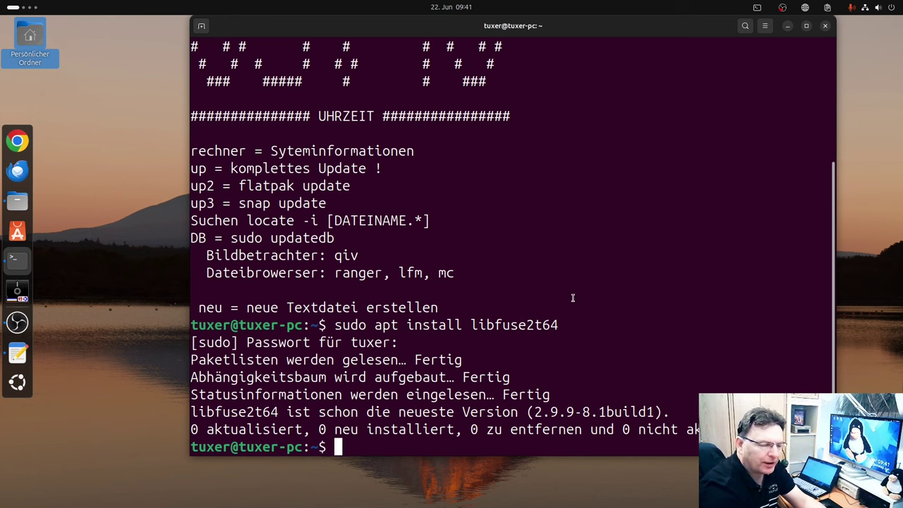
click(824, 26)
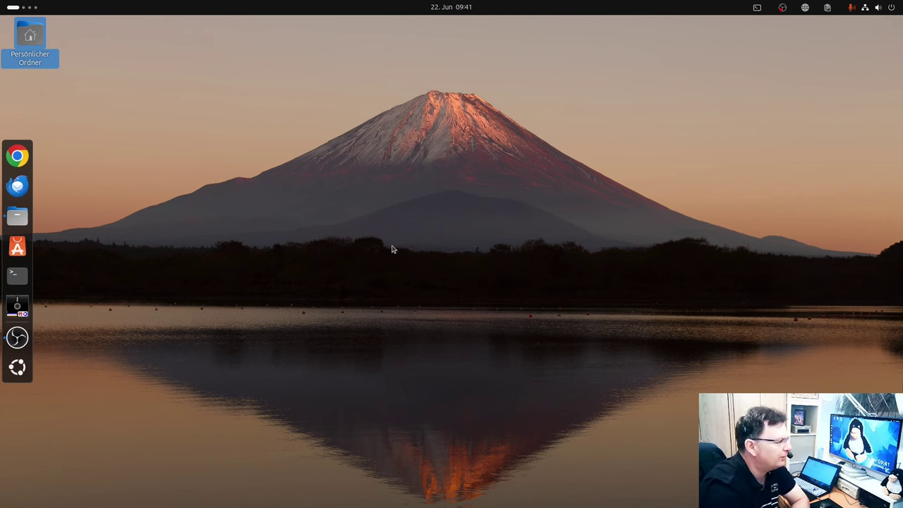
Step: Create a spreadsheet from the excel_leer template and a text file from the neue_Textdatei template on the desktop
right_click(359, 165)
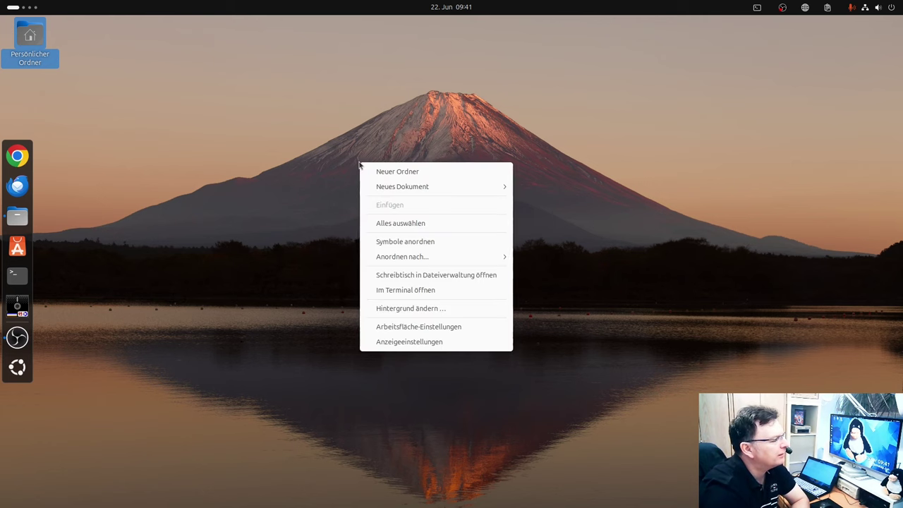
mouse_move(404, 187)
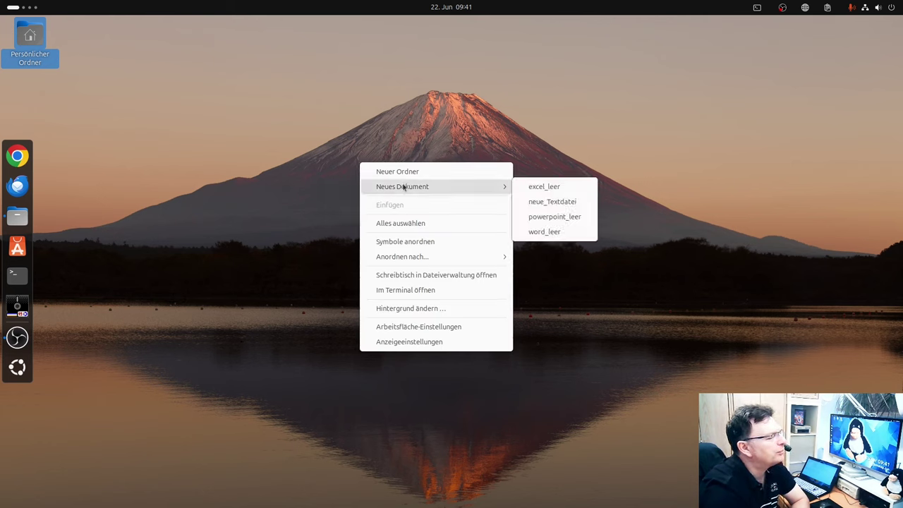
click(534, 189)
right_click(321, 236)
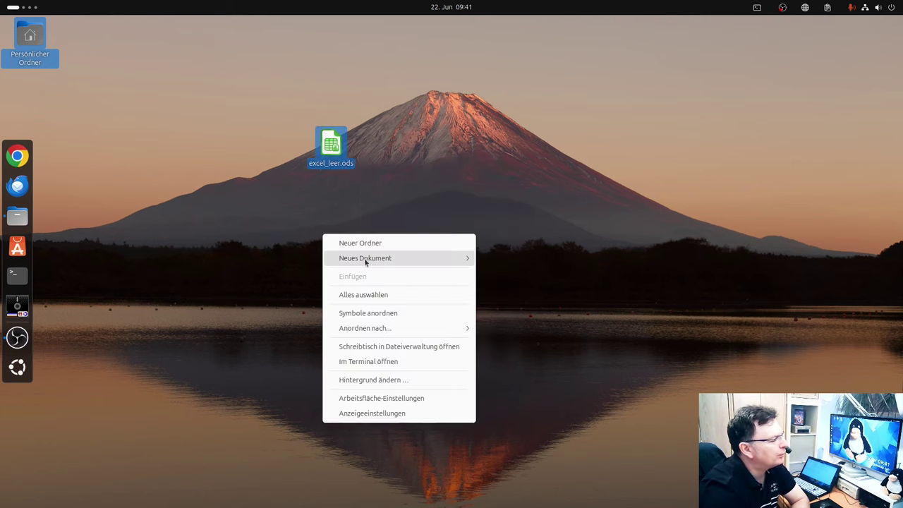
mouse_move(419, 261)
click(512, 273)
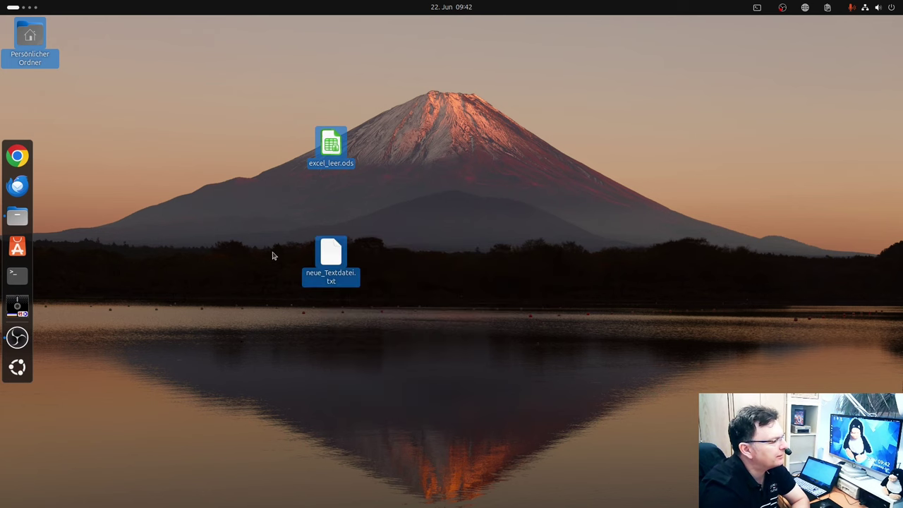
Step: Create a presentation from the powerpoint_leer template and a text document from the word_leer template on the desktop, leaving nothing selected
right_click(479, 217)
mouse_move(527, 242)
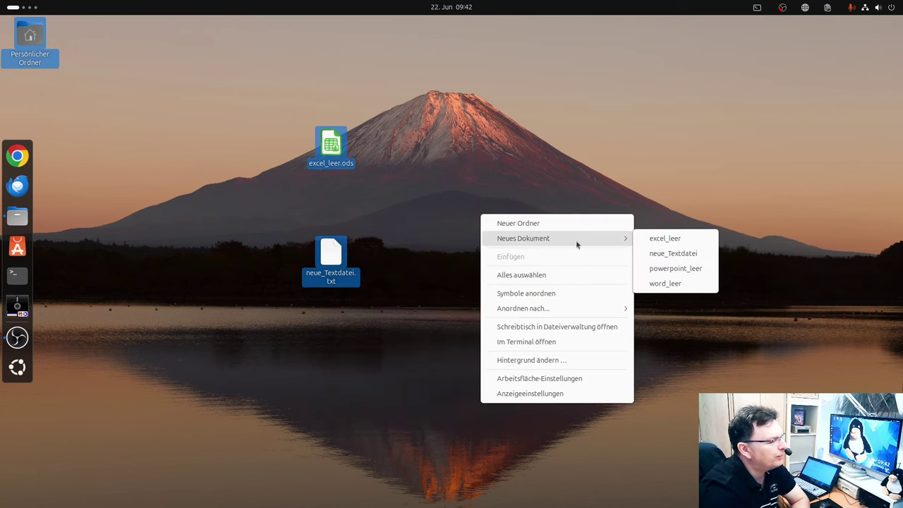
click(667, 268)
right_click(215, 191)
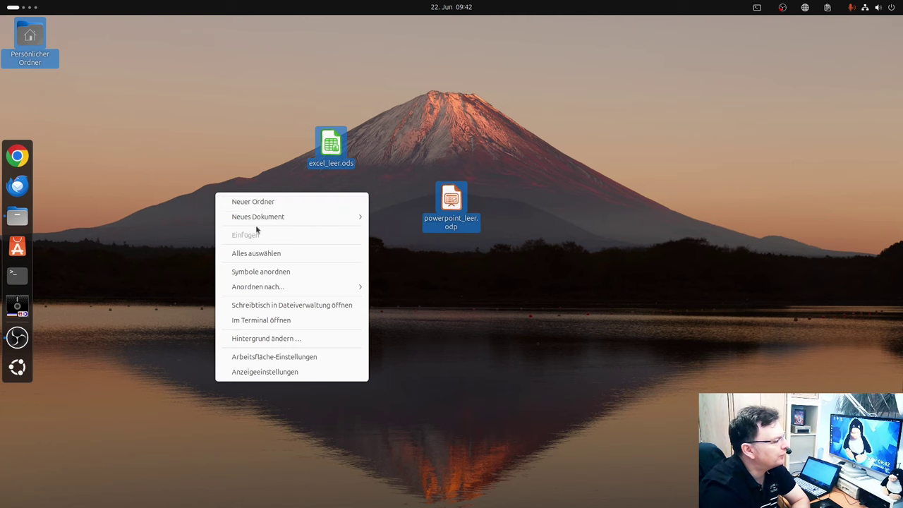
mouse_move(266, 221)
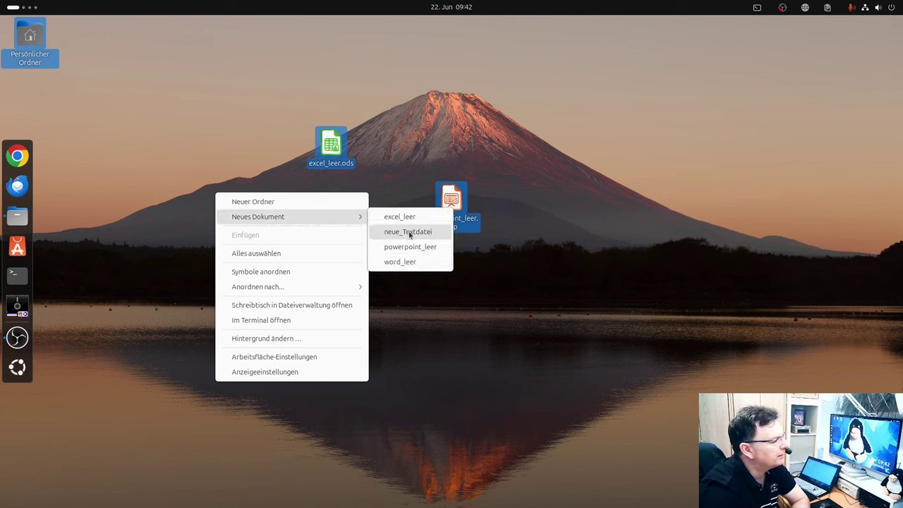
click(411, 261)
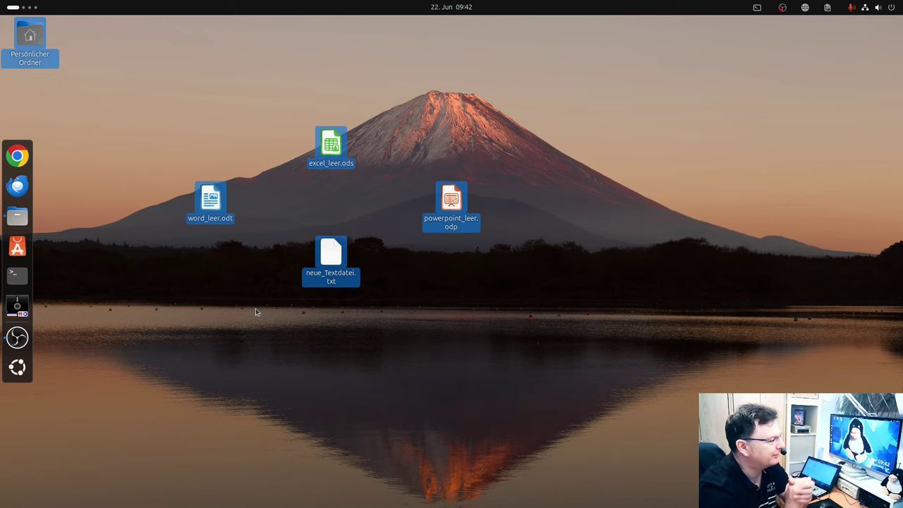
click(301, 231)
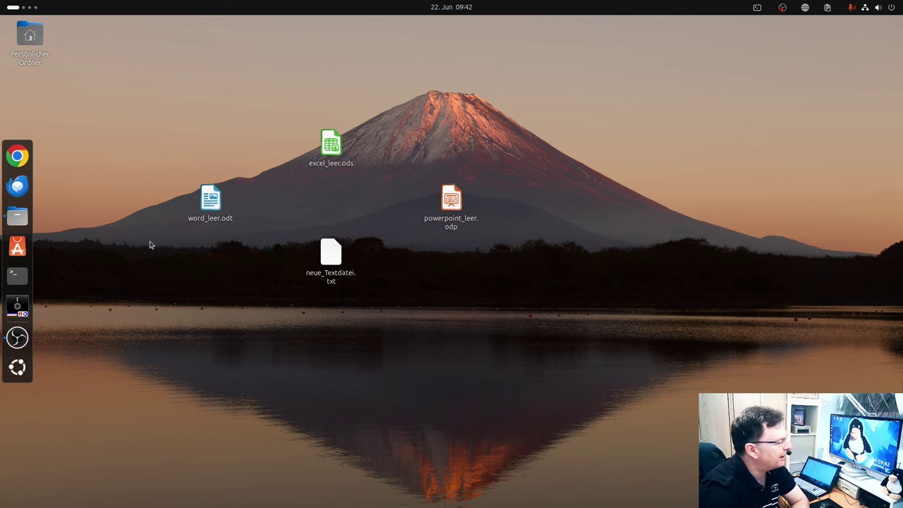
Step: Open the Vorlagen folder of the home directory in the file manager to view the stored template files
click(21, 223)
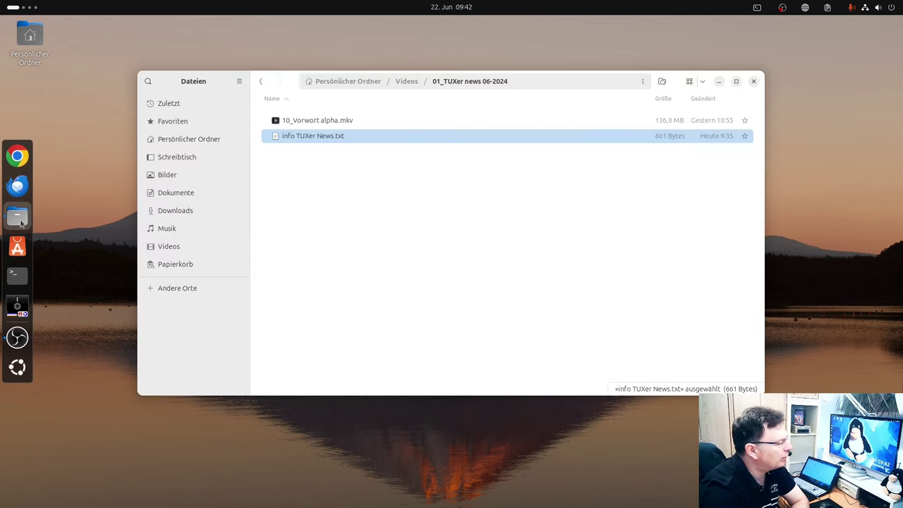
click(208, 140)
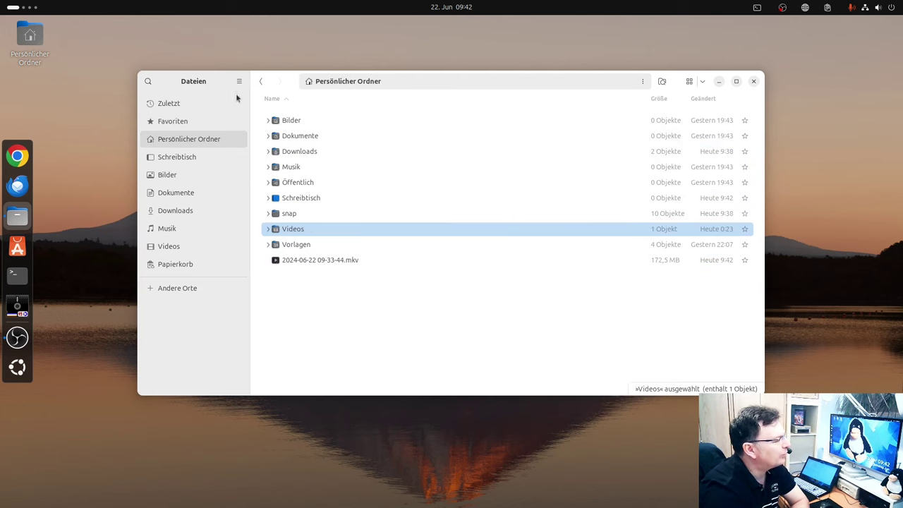
click(291, 244)
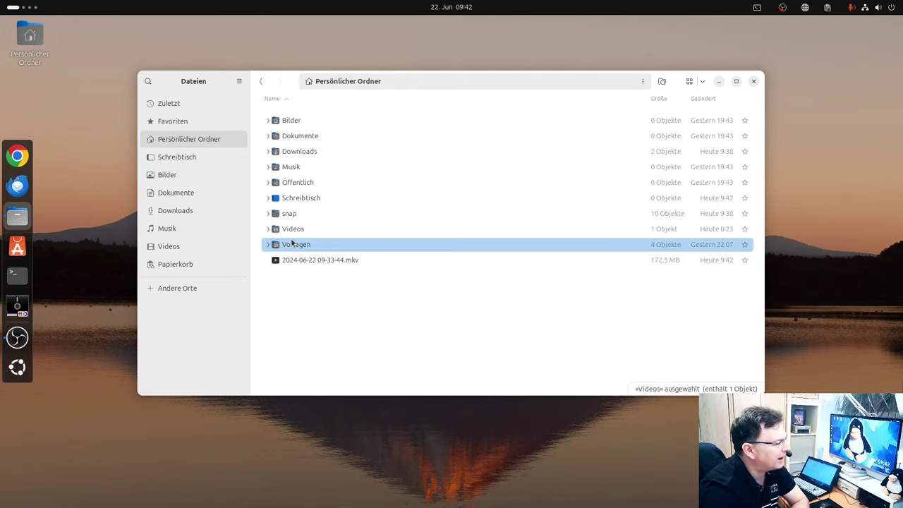
double_click(291, 244)
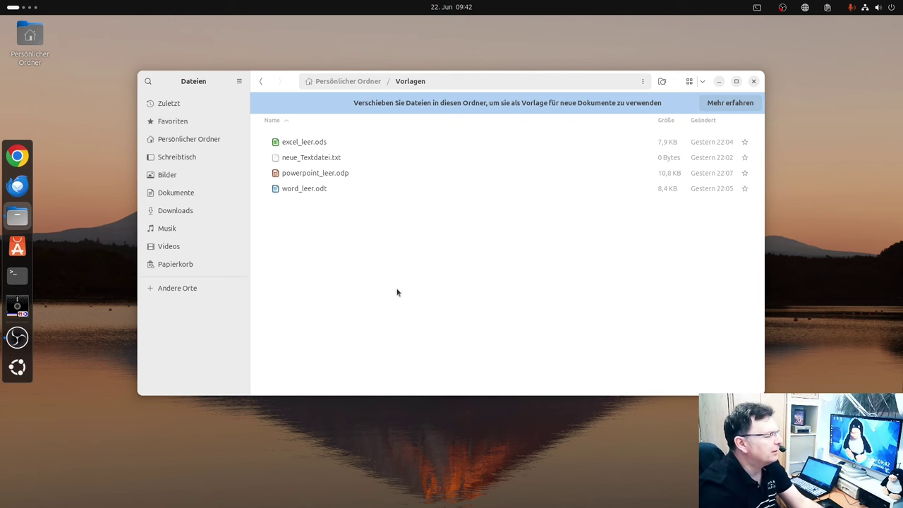
Step: Create a new text file in the Vorlagen folder from the neue_Textdatei.txt template
right_click(329, 281)
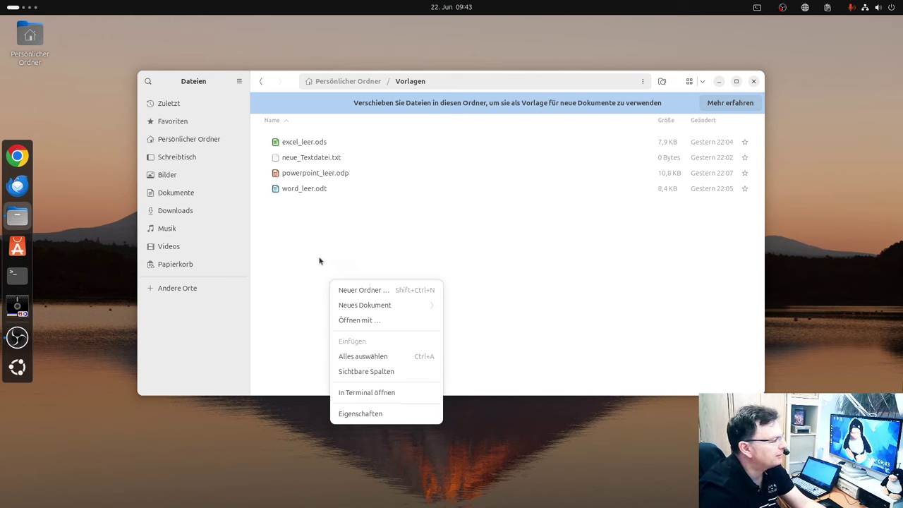
click(416, 310)
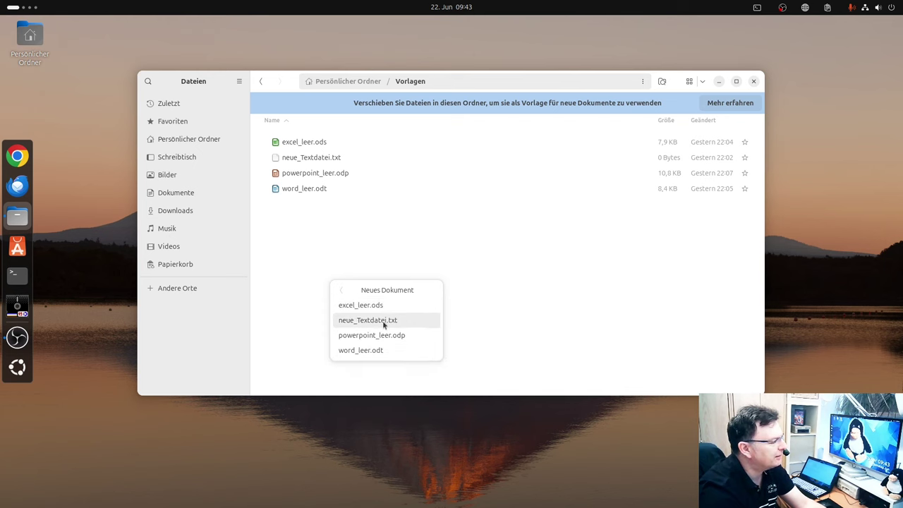
click(440, 322)
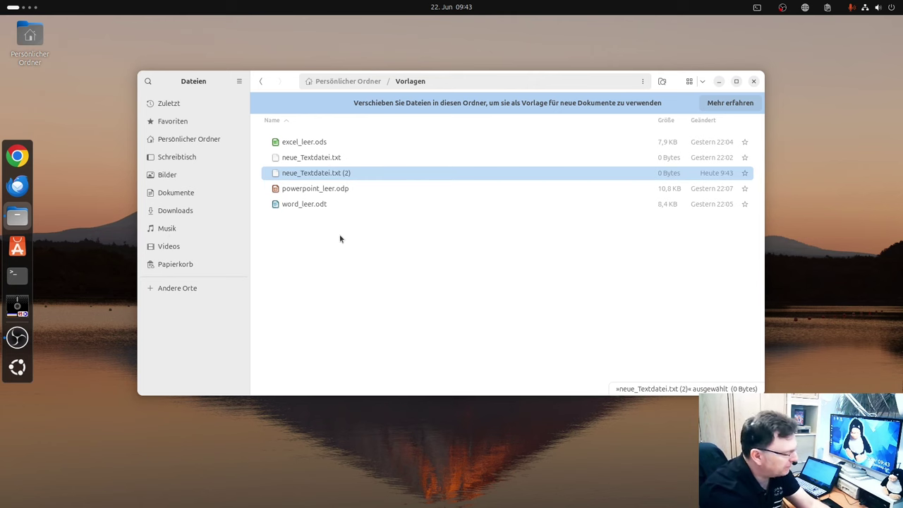
Step: Rename the new text file in the Vorlagen folder as "Vortrag täglich.txt"
key(F2)
key(Home)
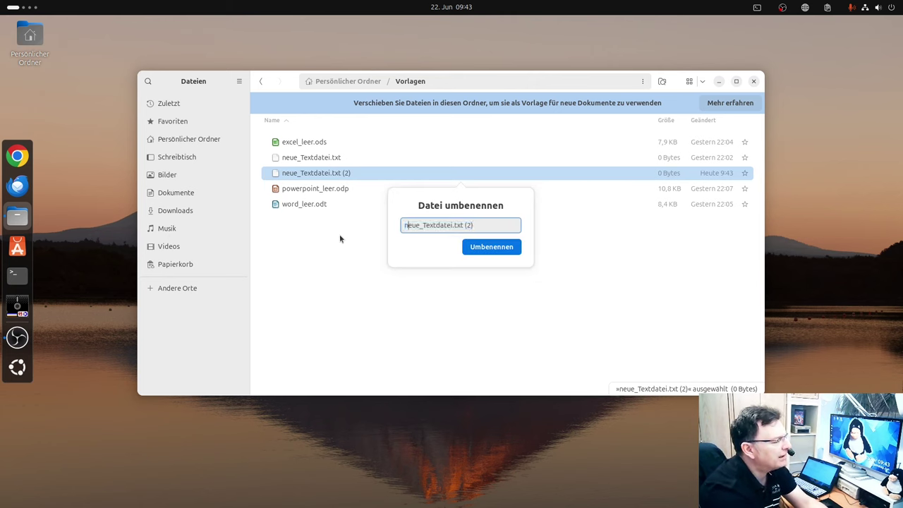
key(ctrl+shift+Right)
text(Vor)
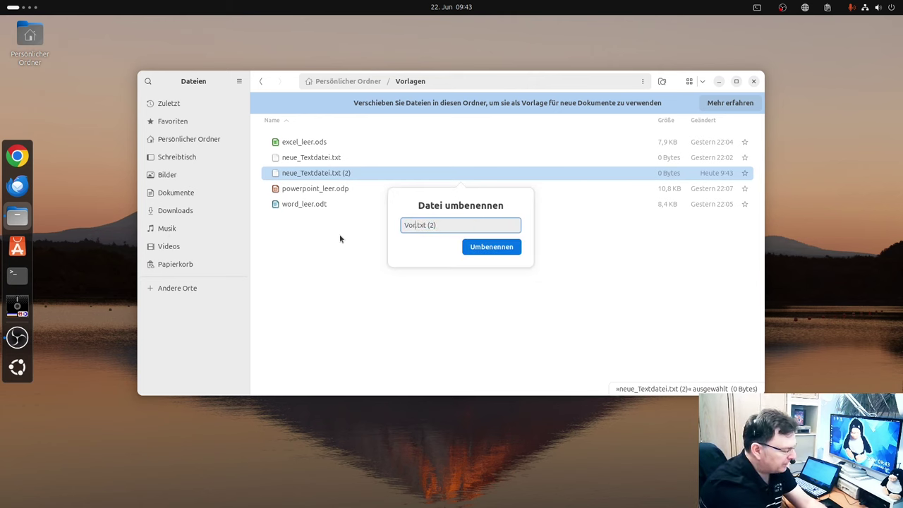
text(trag tä)
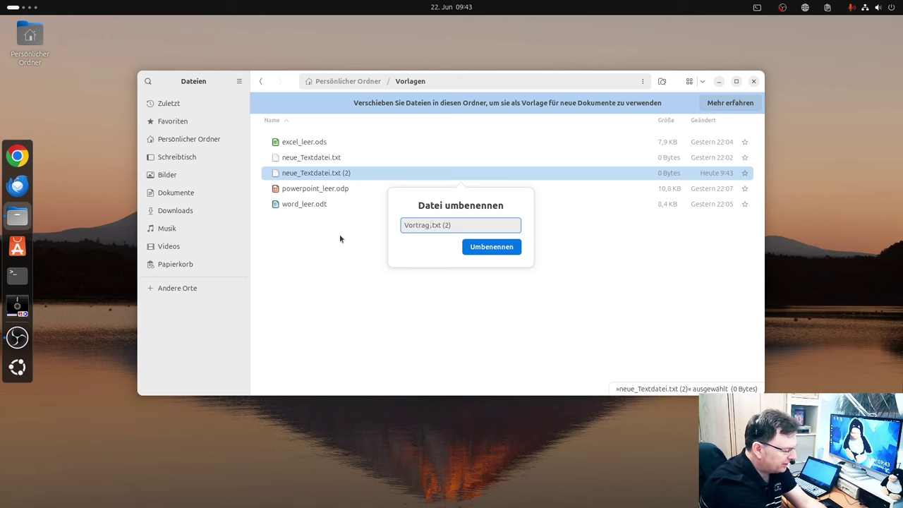
text(glic)
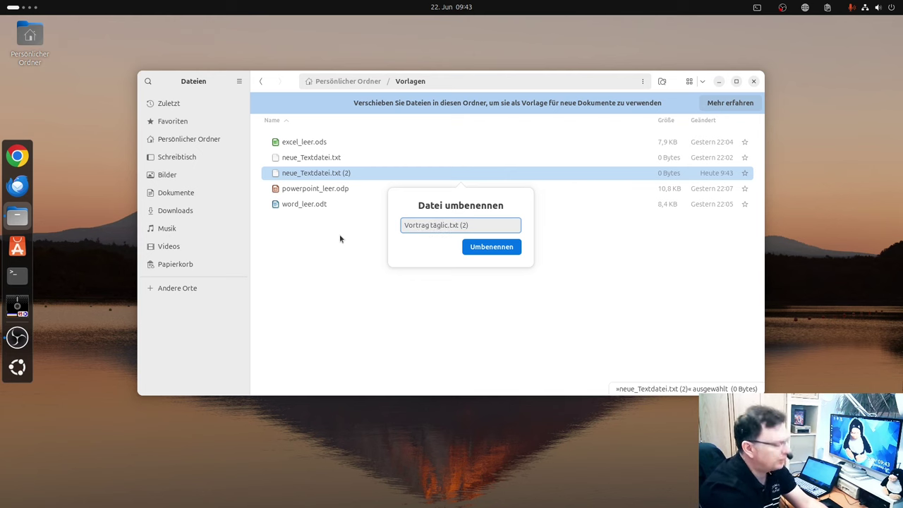
text(h)
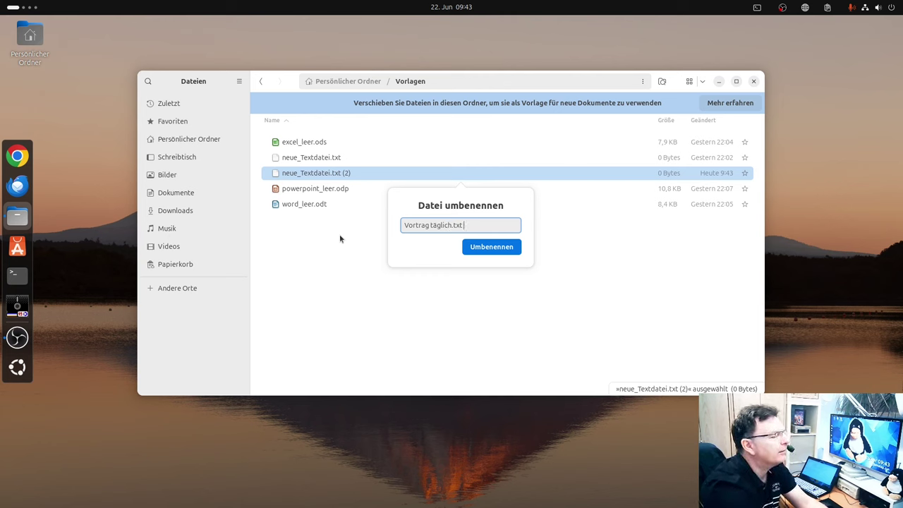
key(Return)
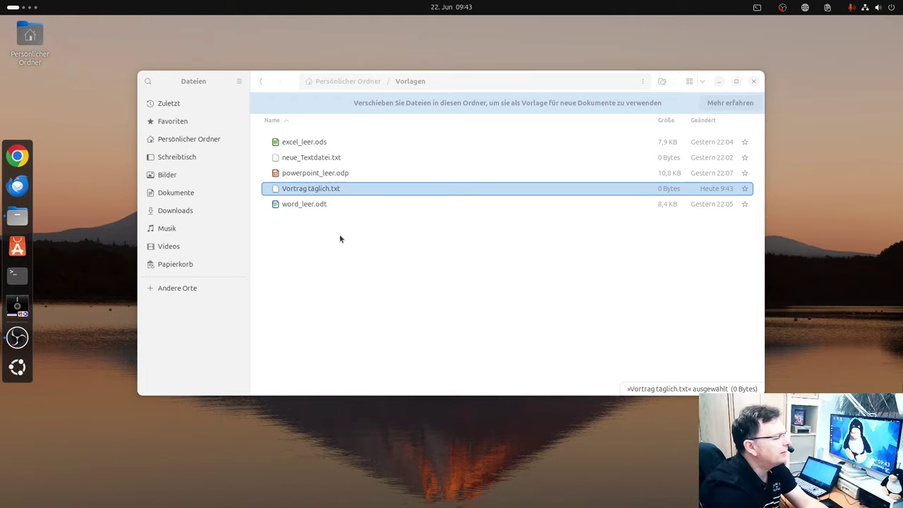
Step: Open Vortrag täglich.txt and write the dash-underlined, spaced-out headings "1. Begrüßung", "2. News berichten" and "3. Aussprache"
key(Return)
text(1. Be)
text(grüßu)
text(ng)
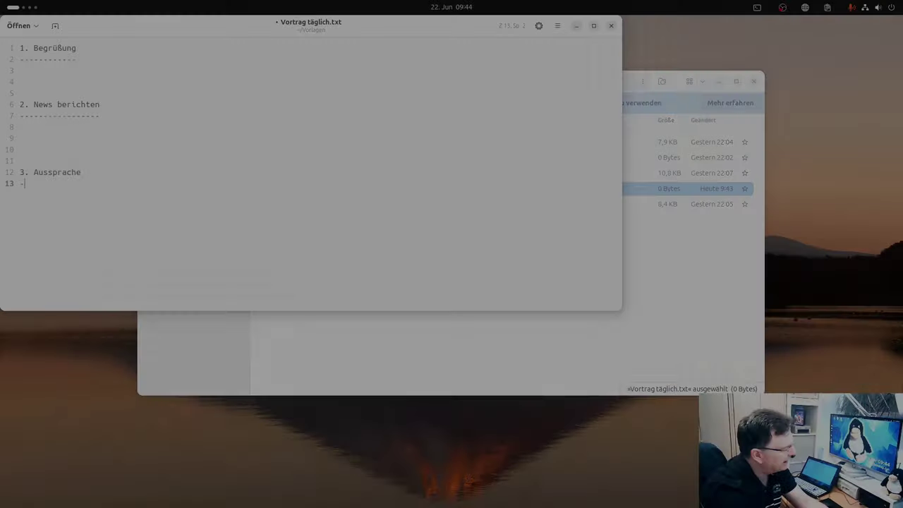
text(---------------)
key(BackSpace)
key(Return)
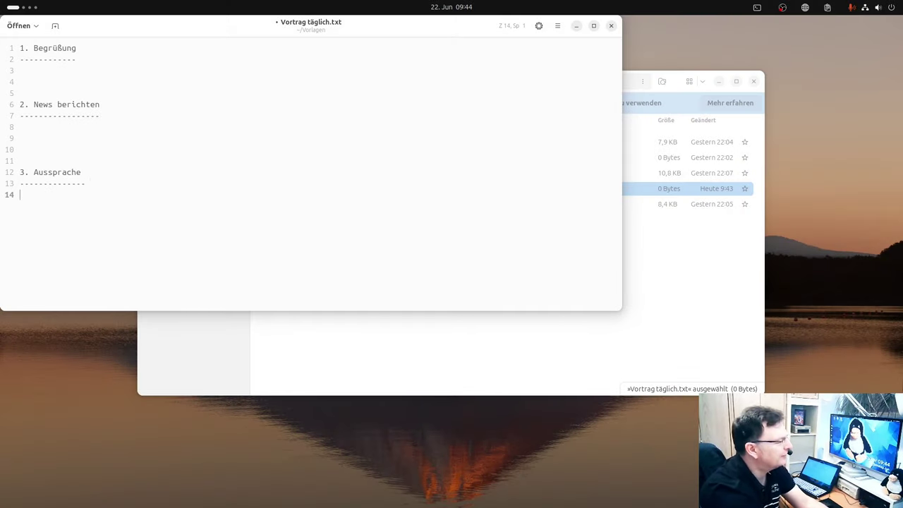
Step: Save the Vortrag täglich.txt template and close the text editor
click(557, 26)
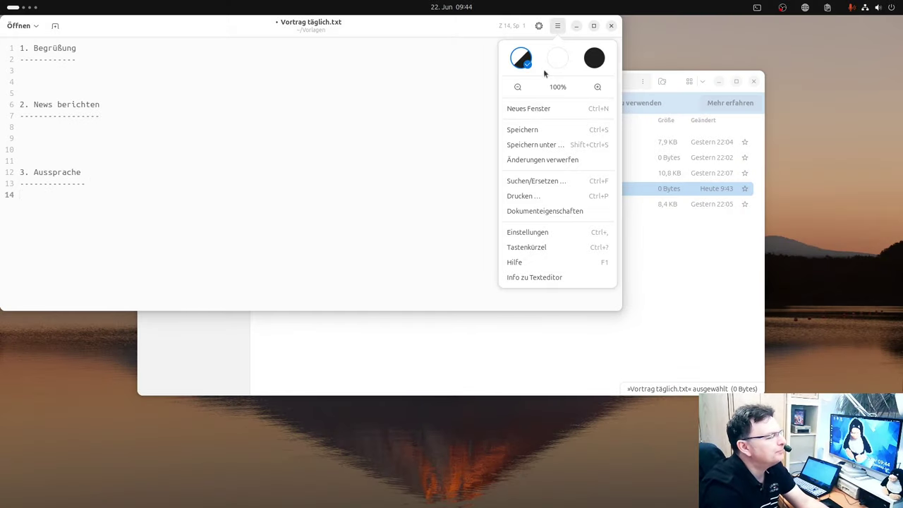
click(538, 130)
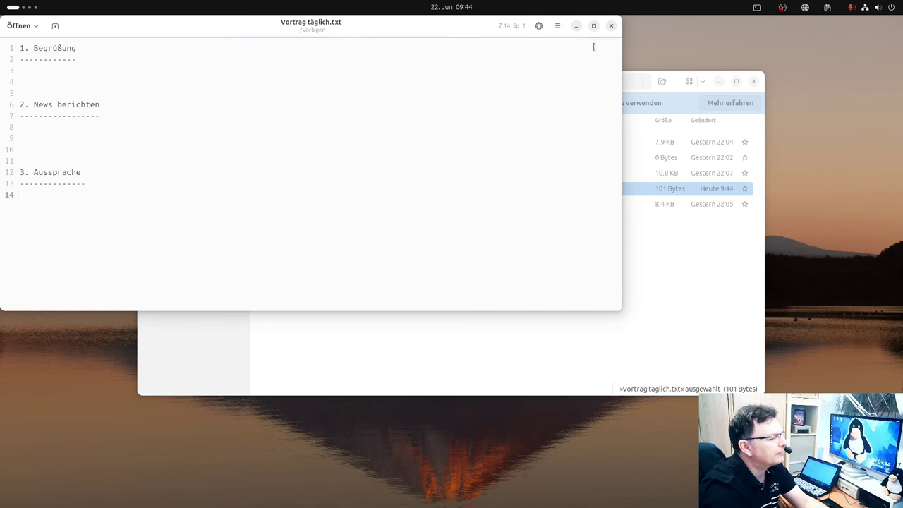
click(612, 26)
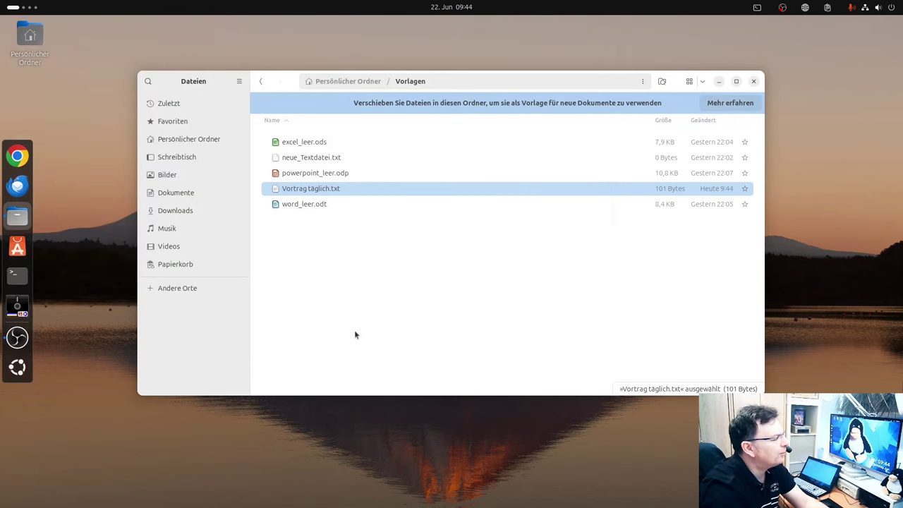
Step: Close the Vorlagen window and open the Musik folder in a new file manager window
click(752, 82)
click(33, 220)
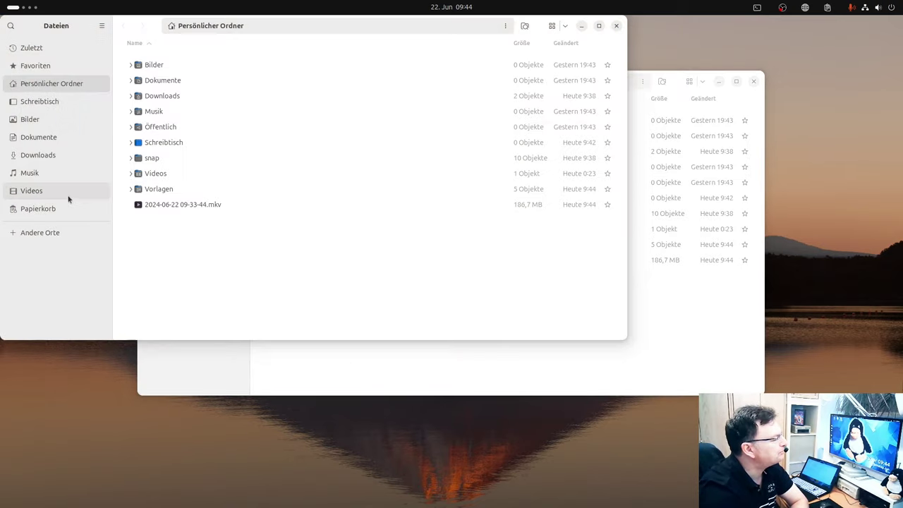
double_click(154, 111)
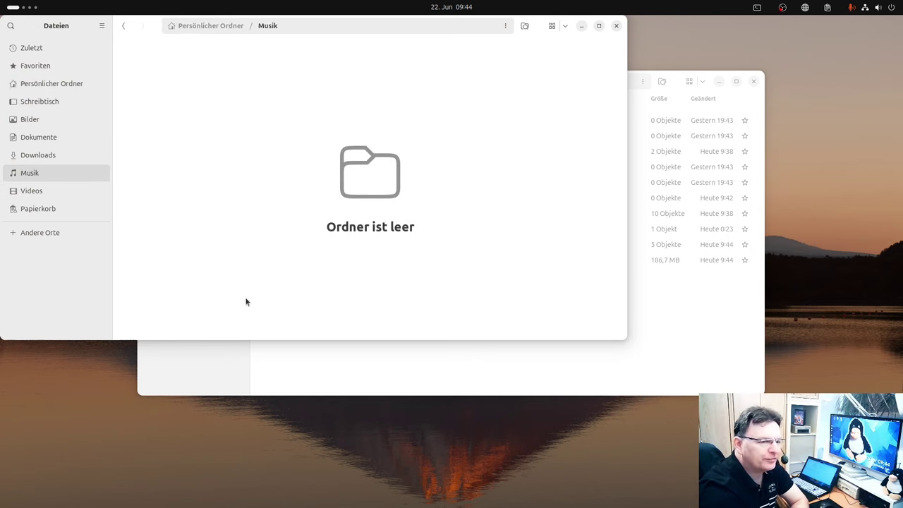
Step: Create a document from the Vortrag täglich.txt template in the Musik folder and open it
right_click(264, 67)
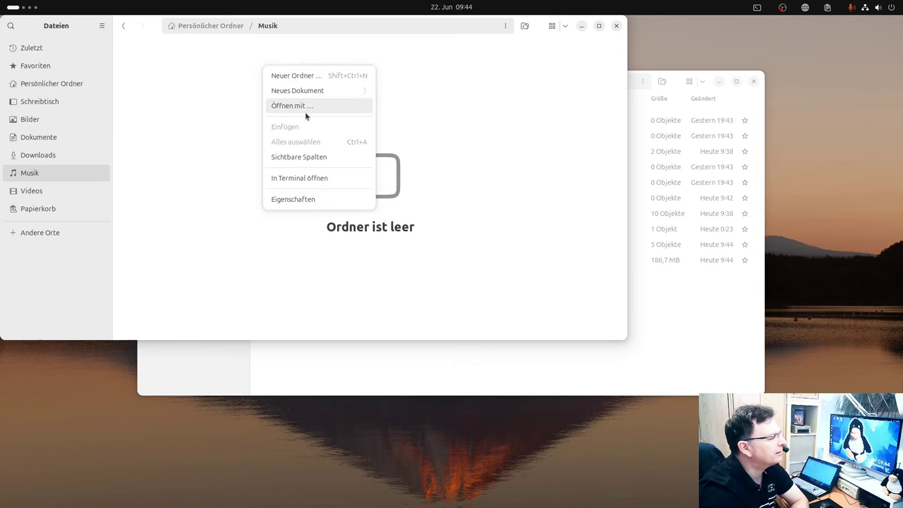
click(314, 90)
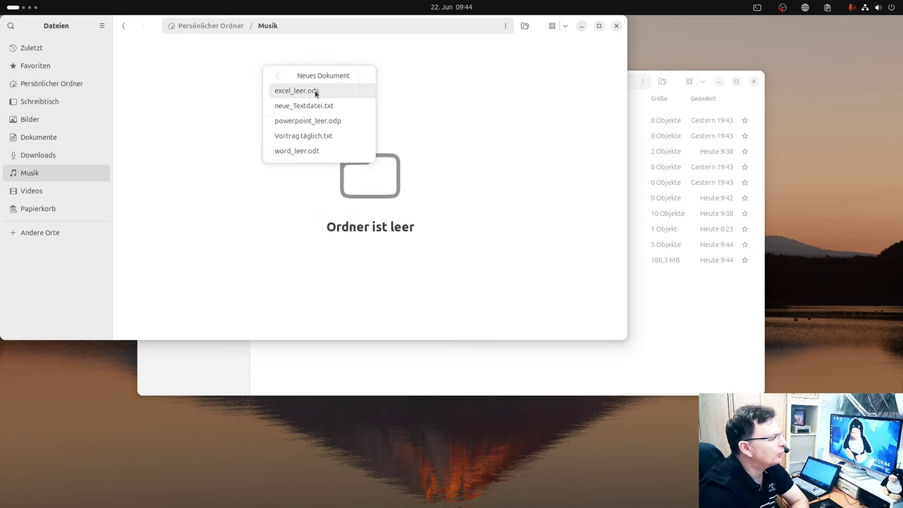
click(316, 136)
key(Return)
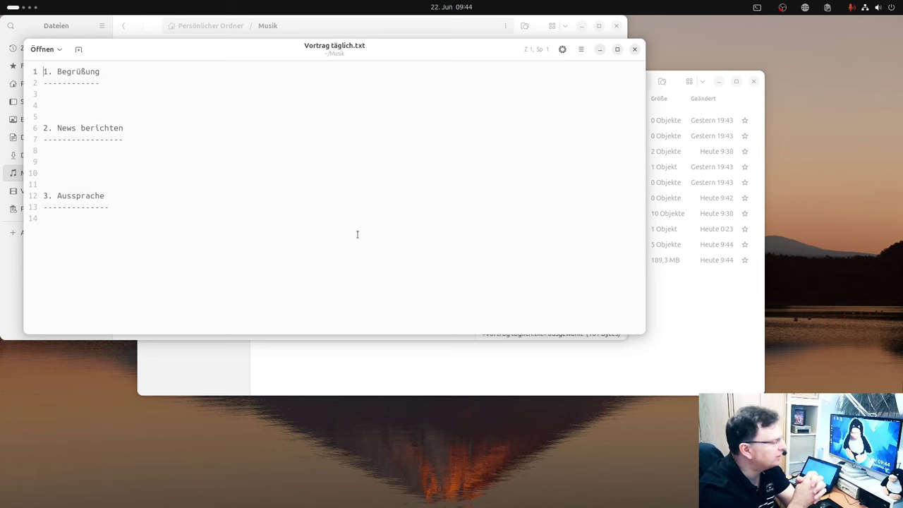
Step: Enter the filler text "vycvyxv" under Begrüßung, "vycvyc" under News berichten and "ycvycv" under Aussprache
click(110, 107)
text(vycvyxv)
click(105, 161)
text(vycvyc)
click(94, 226)
text(ycvycv)
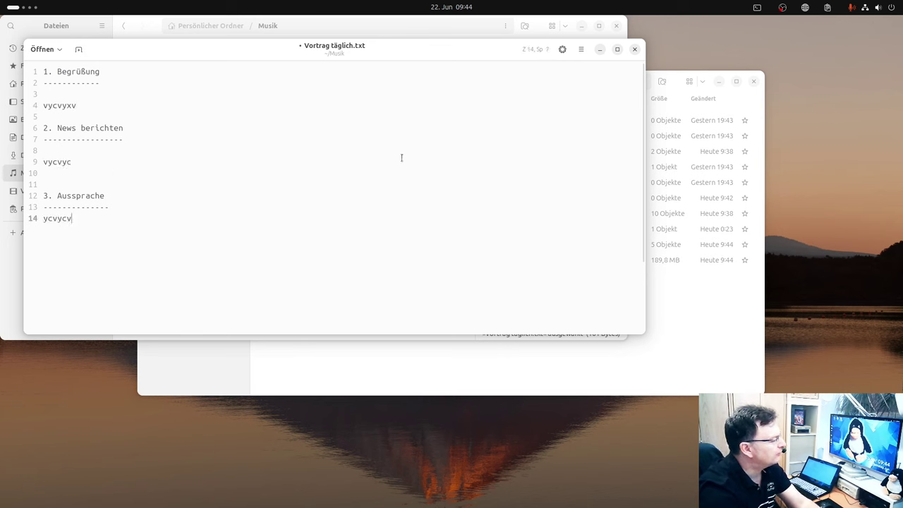
Step: Save the filled-in Vortrag täglich.txt in the Musik folder and close the text editor
click(580, 49)
click(550, 155)
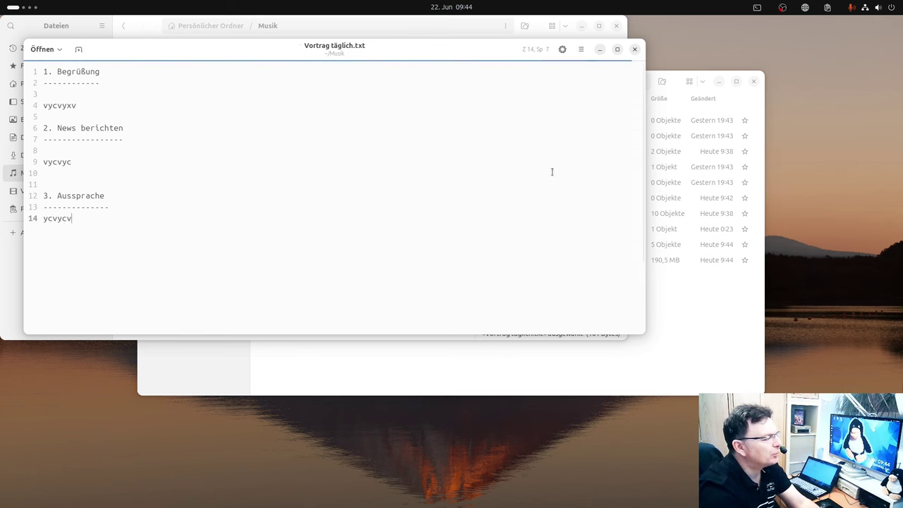
click(634, 49)
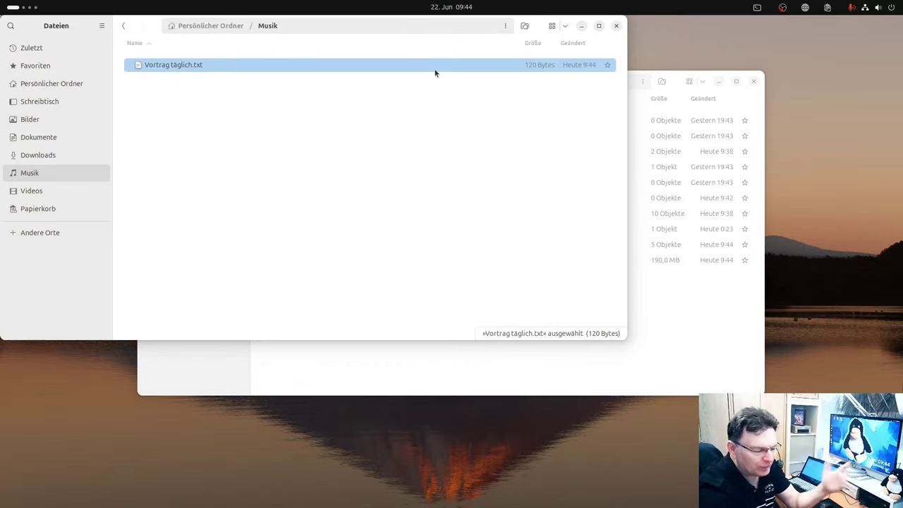
Step: Delete Vortrag täglich.txt from the Musik folder and close both file manager windows
key(Delete)
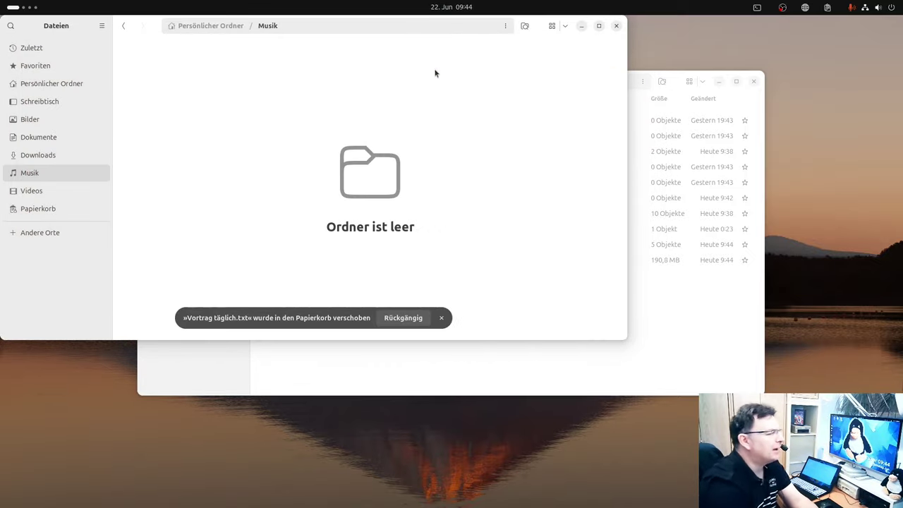
click(616, 26)
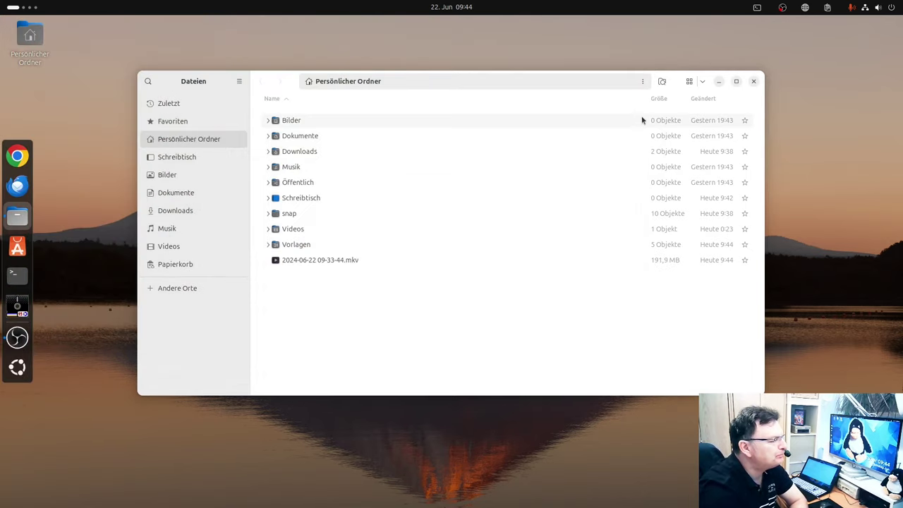
click(754, 82)
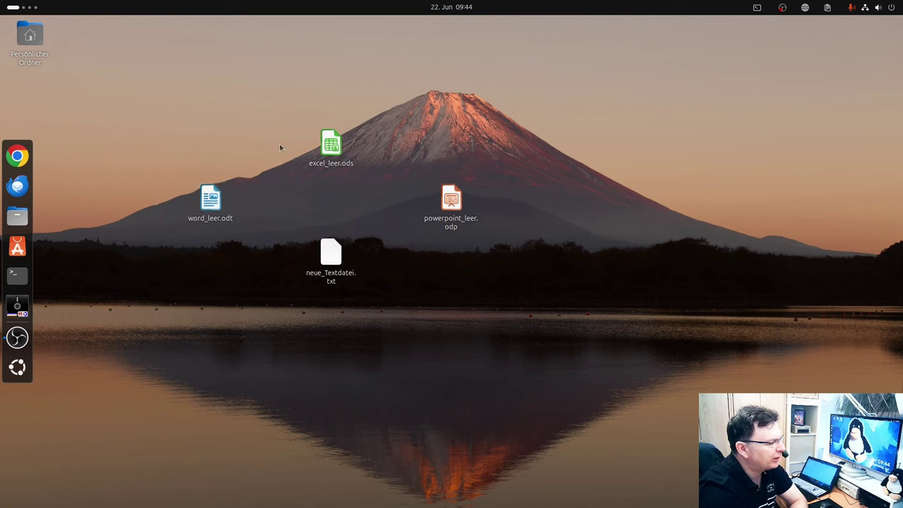
Step: Open the excel_leer.ods spreadsheet from the desktop in LibreOffice Calc
click(335, 261)
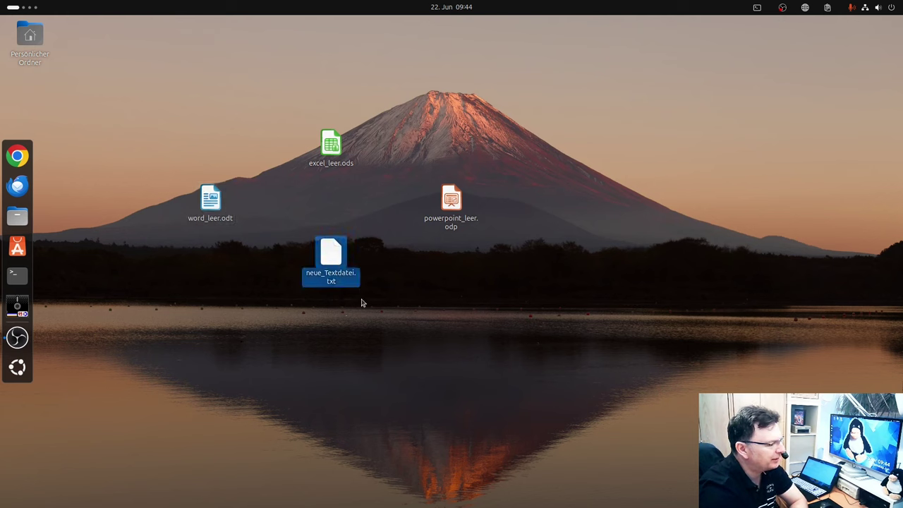
click(333, 154)
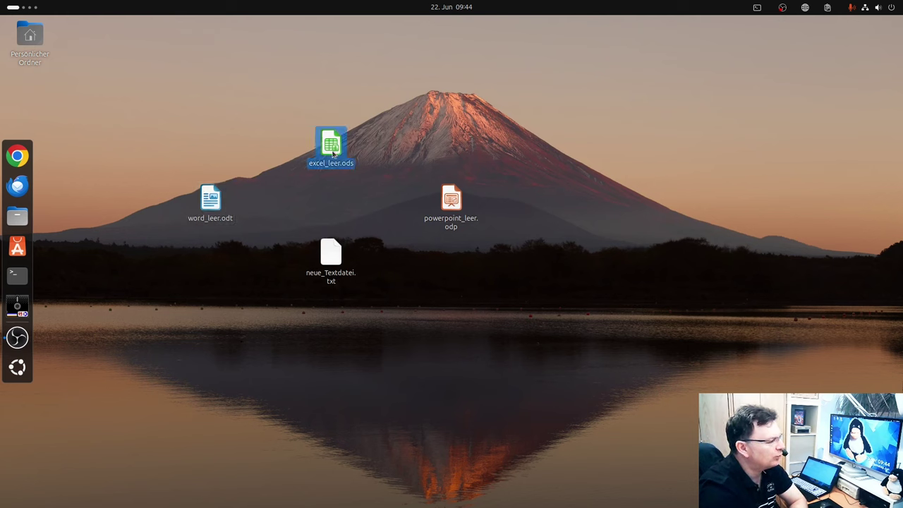
double_click(331, 153)
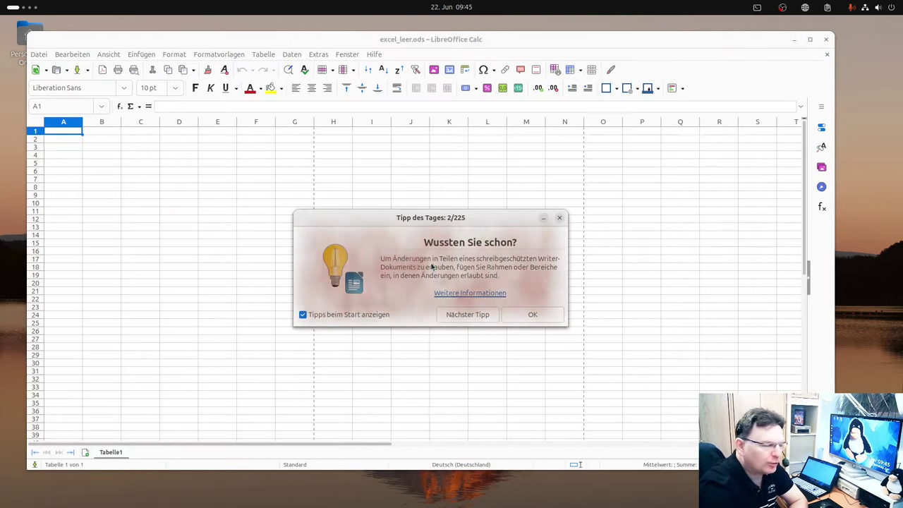
Step: Enter "fdsfd" in cell C8, "fdsafsd" in E10 and "fdsf" in E17, and close the spreadsheet without saving
click(141, 187)
text(fdsfd)
click(217, 203)
text(fdsafsd)
click(205, 261)
text(fdsf)
click(224, 314)
click(597, 166)
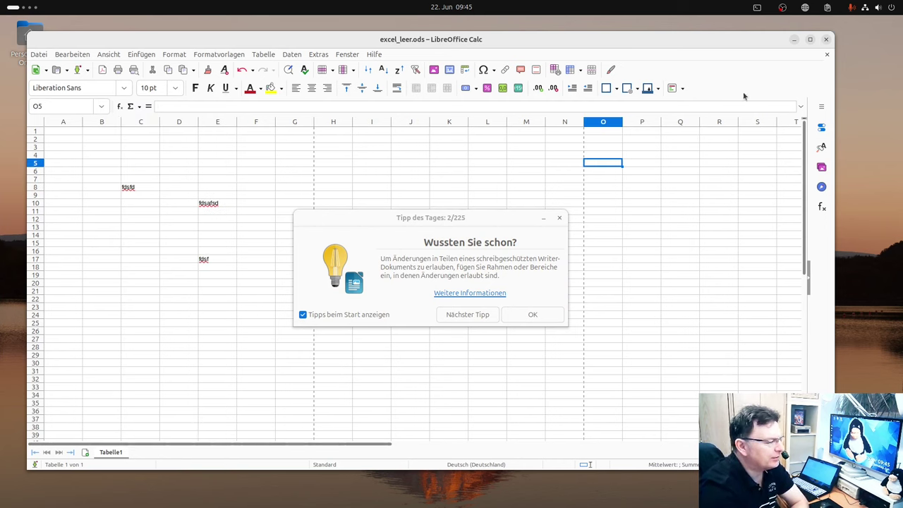
click(826, 38)
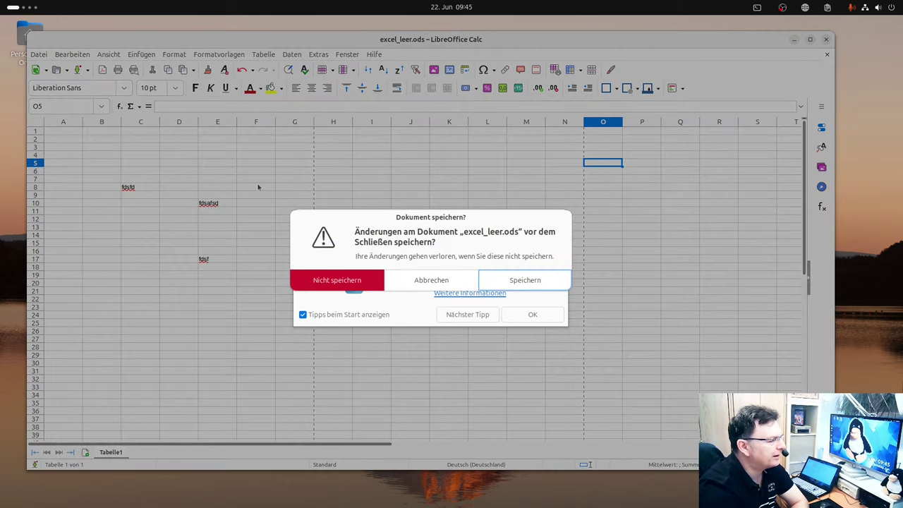
click(340, 281)
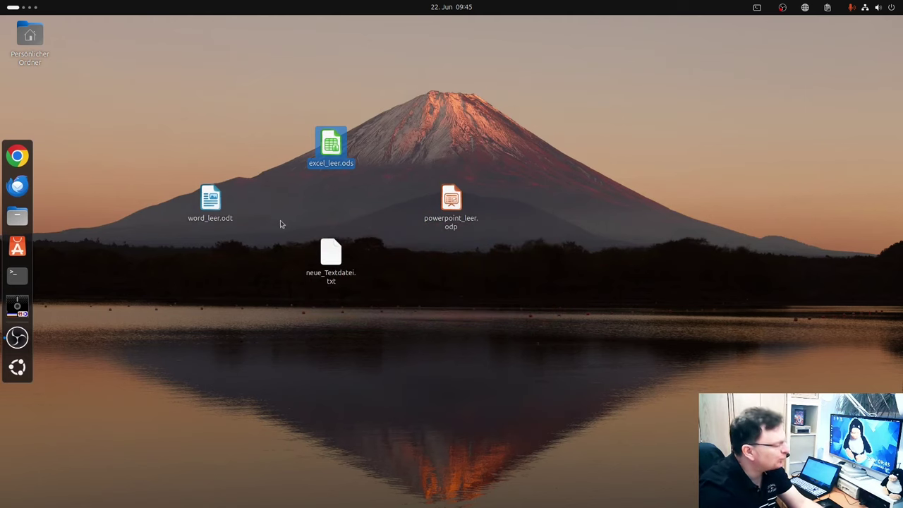
Step: Delete the excel_leer, word_leer, powerpoint_leer and neue_Textdatei files from the desktop
ctrl+click(331, 258)
ctrl+click(445, 204)
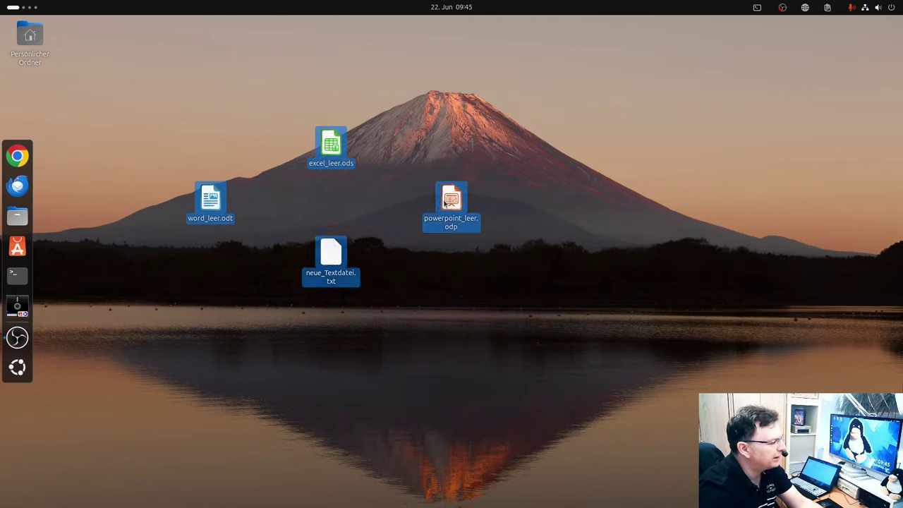
key(Delete)
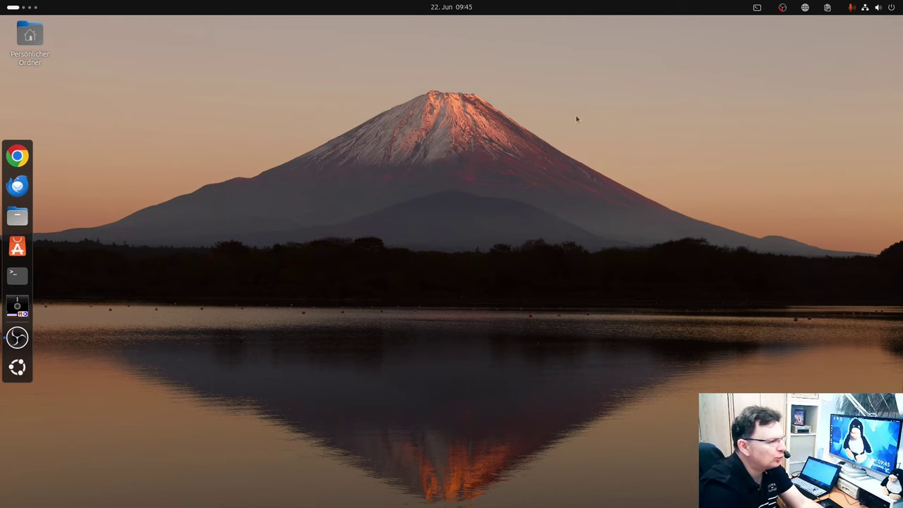
Step: Open the Ubuntu settings and go to the System page
click(890, 7)
click(746, 34)
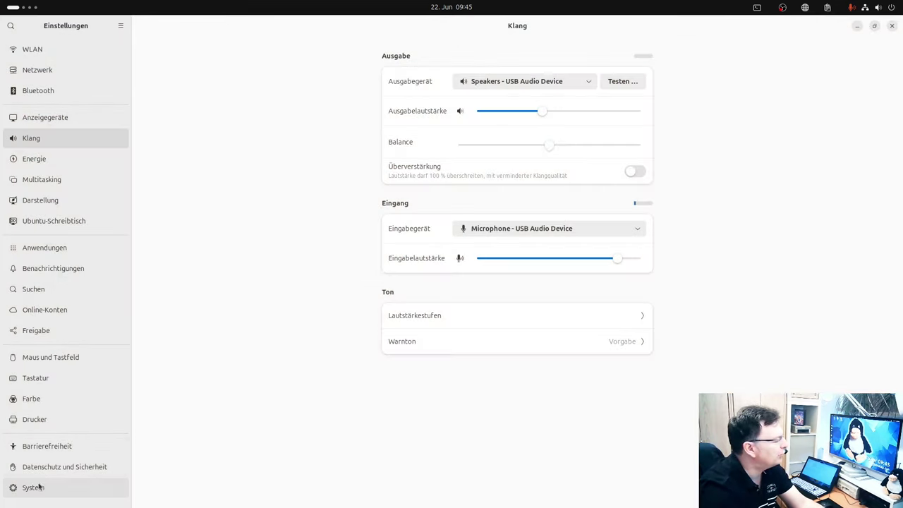
click(33, 487)
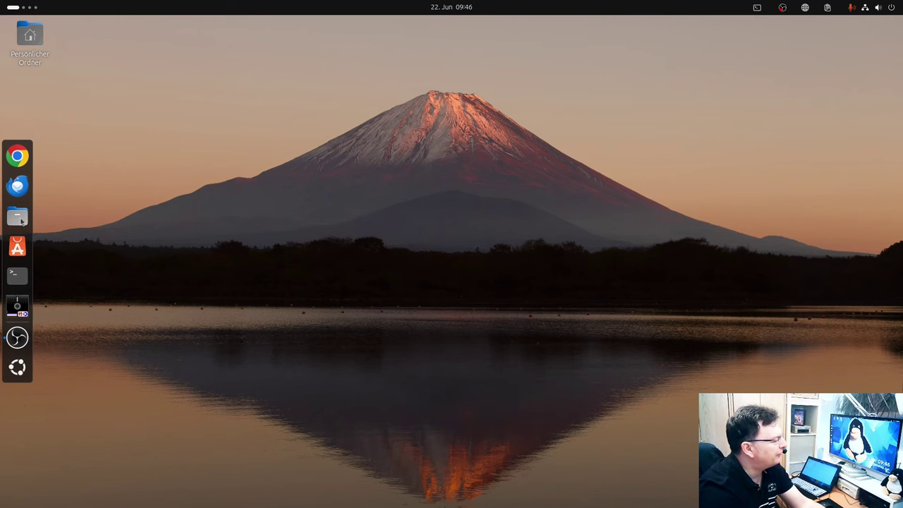
Step: Check the desktop's context options for creating a new document, and dismiss them without creating one
click(18, 156)
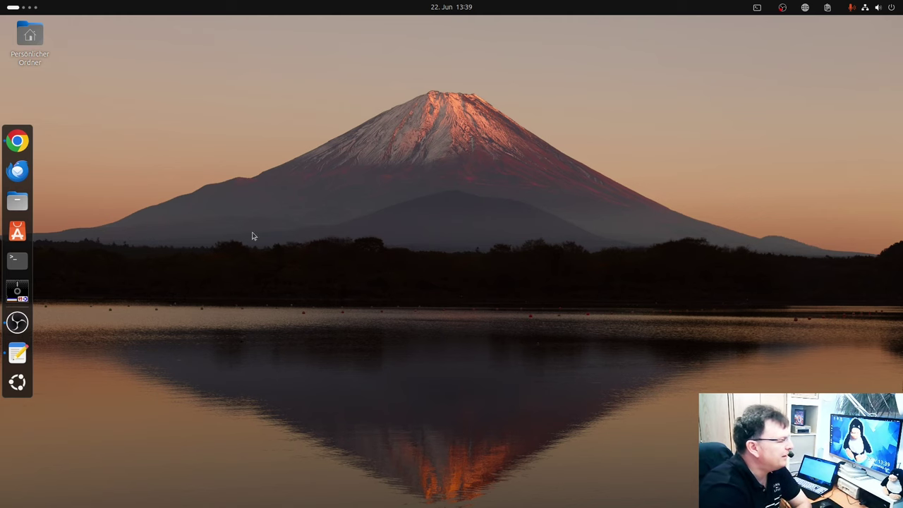
right_click(281, 182)
mouse_move(322, 204)
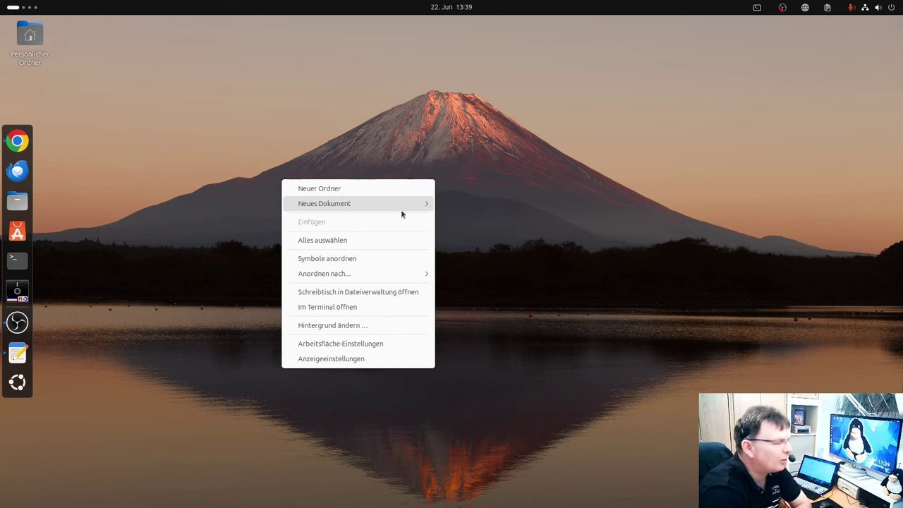
click(435, 144)
Step: Create a folder named Neuer Ordner on the desktop and delete it
right_click(370, 183)
click(385, 191)
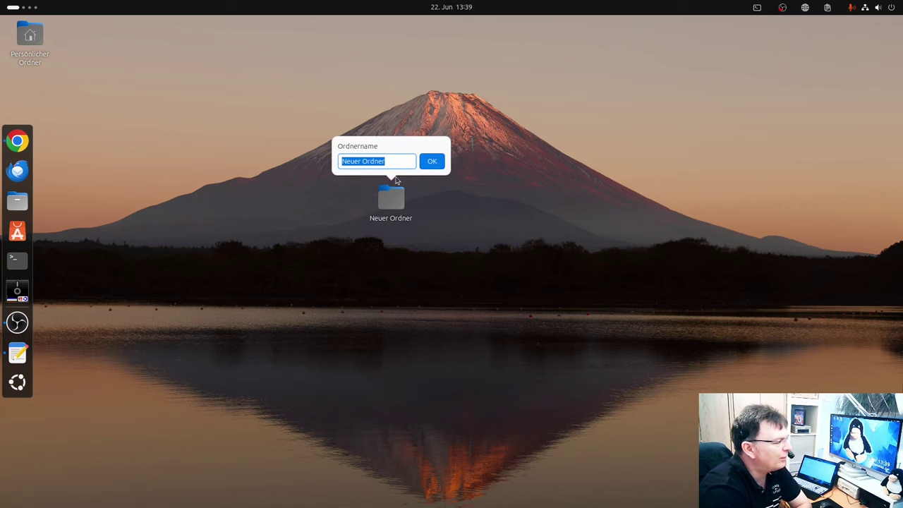
key(Return)
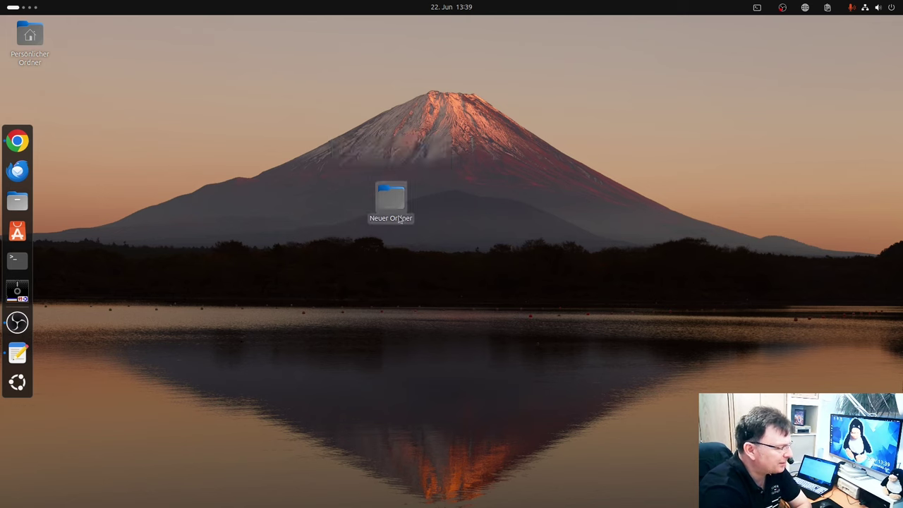
key(Delete)
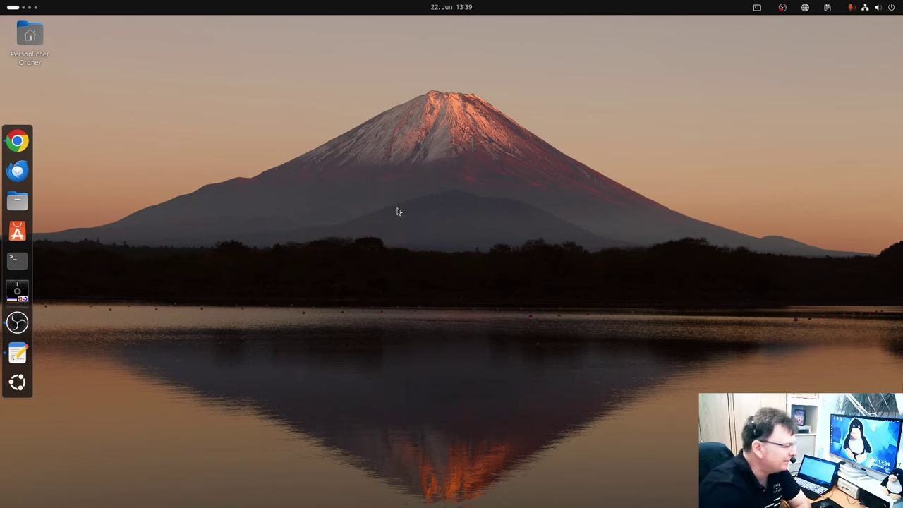
Step: Switch to Chrome, go to github.com and open the v3 file in the bash-tuxer-addon repository
click(17, 142)
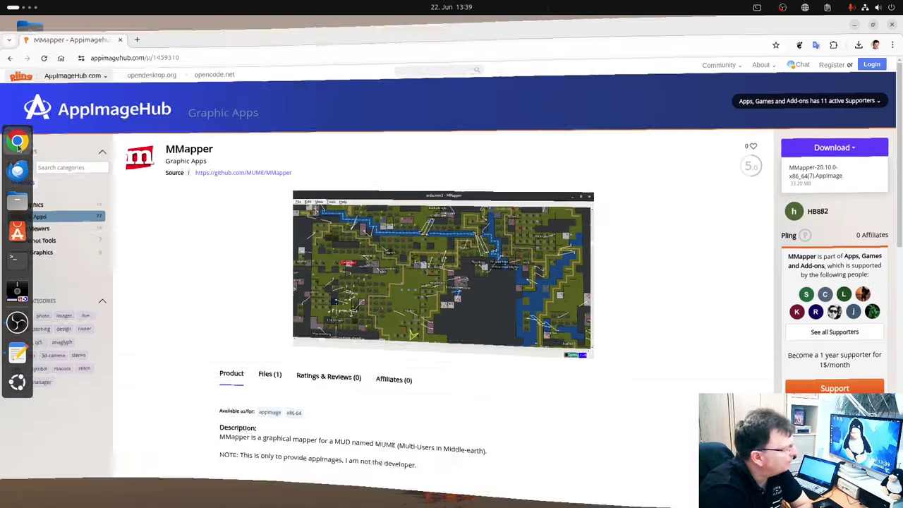
click(165, 44)
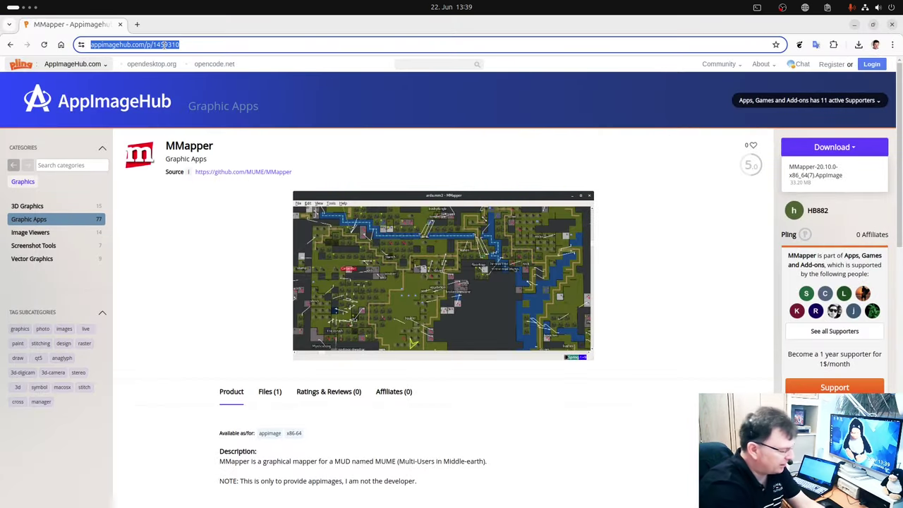
text(github)
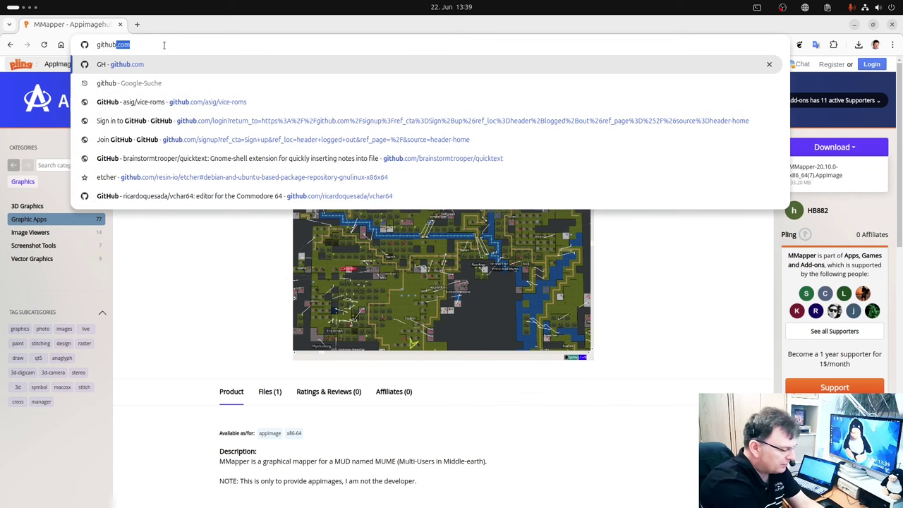
key(Return)
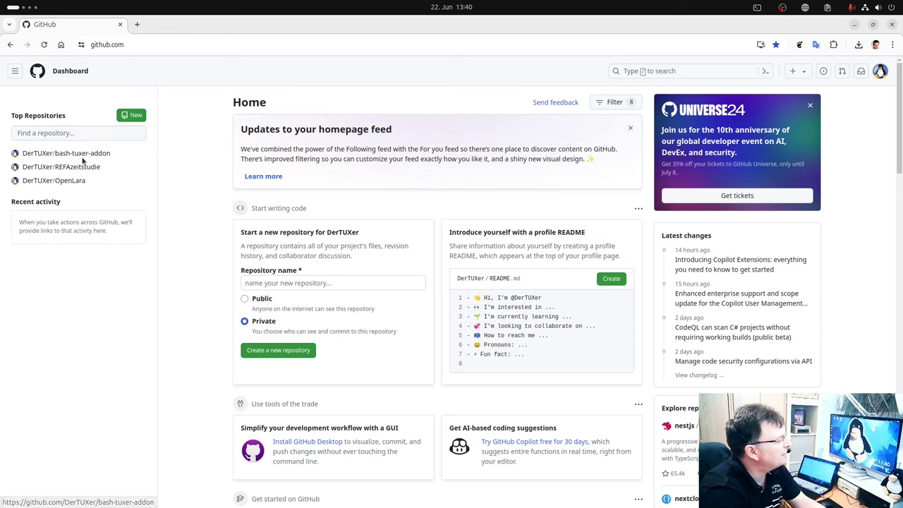
click(86, 158)
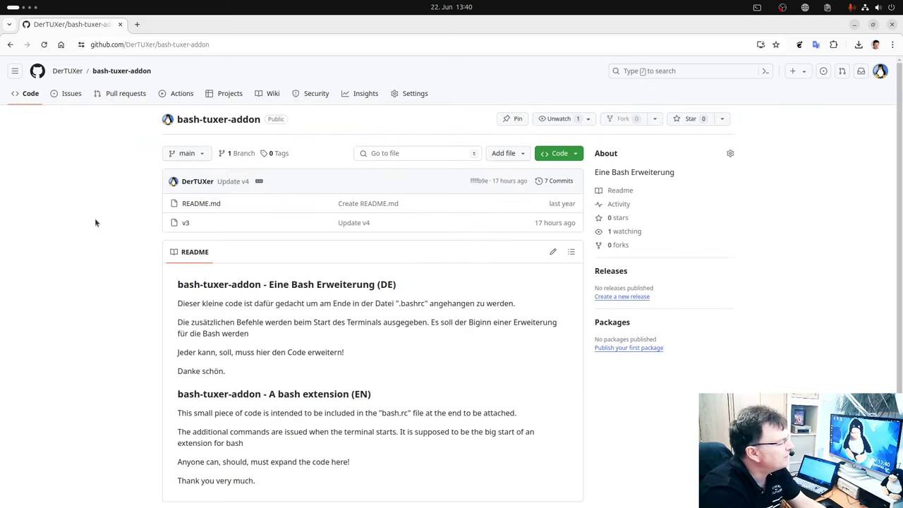
click(186, 224)
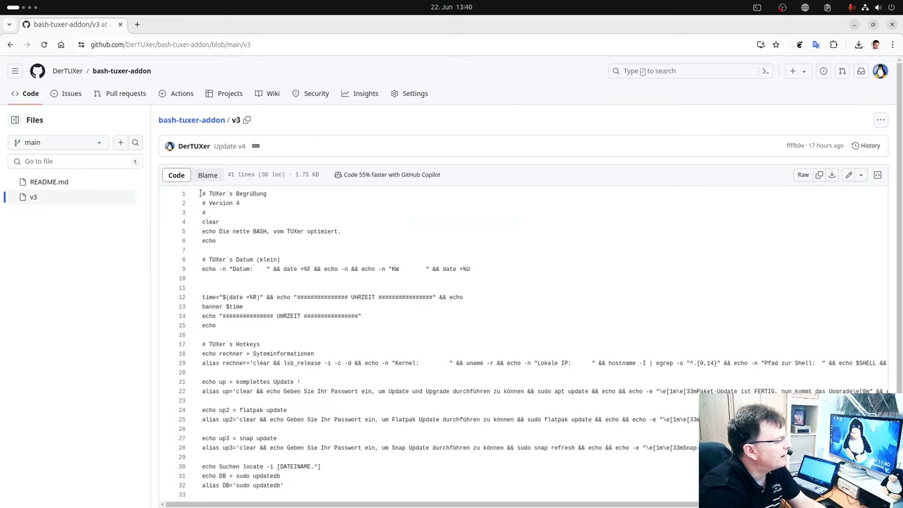
Step: Copy the complete code of the v3 file, lines 1 to 41, and close the browser
key(ctrl+a)
scroll(304, 437, down, 3)
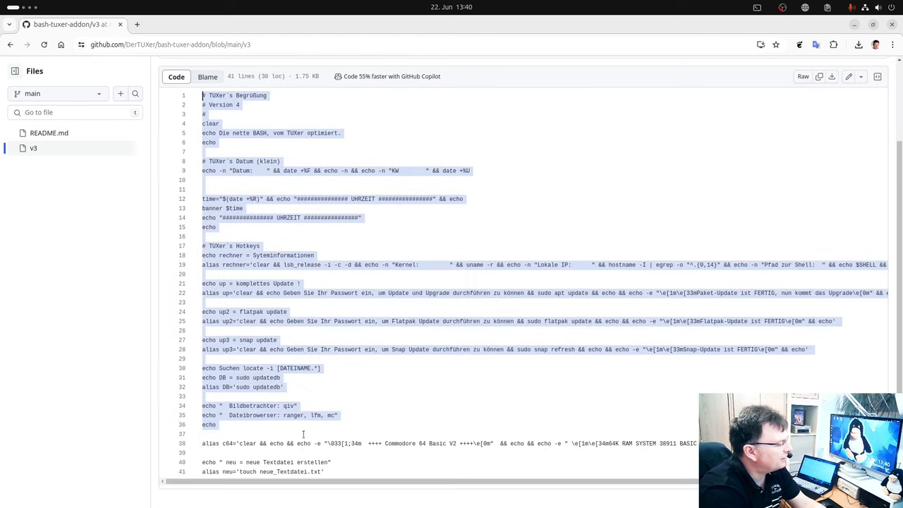
drag(303, 431, 314, 484)
right_click(232, 260)
click(270, 284)
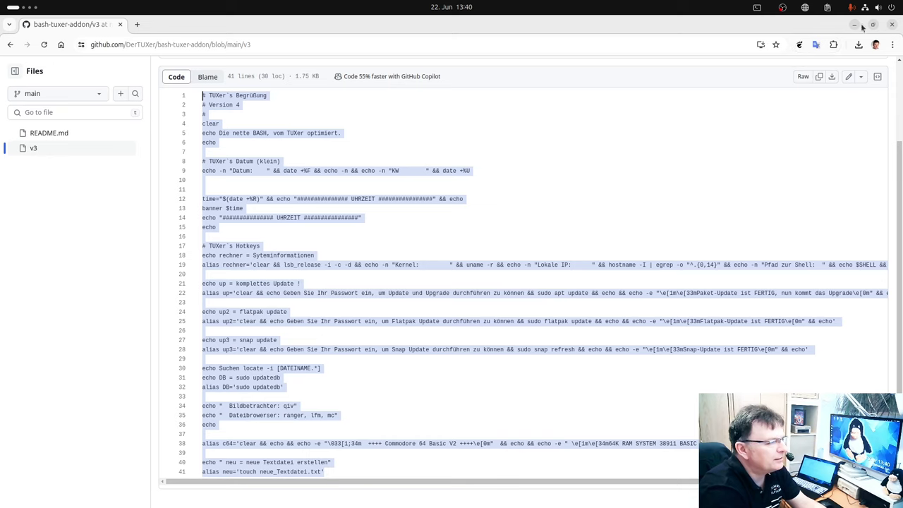
click(890, 26)
Step: Show the hidden files in the home folder and open .bashrc in the text editor
click(24, 211)
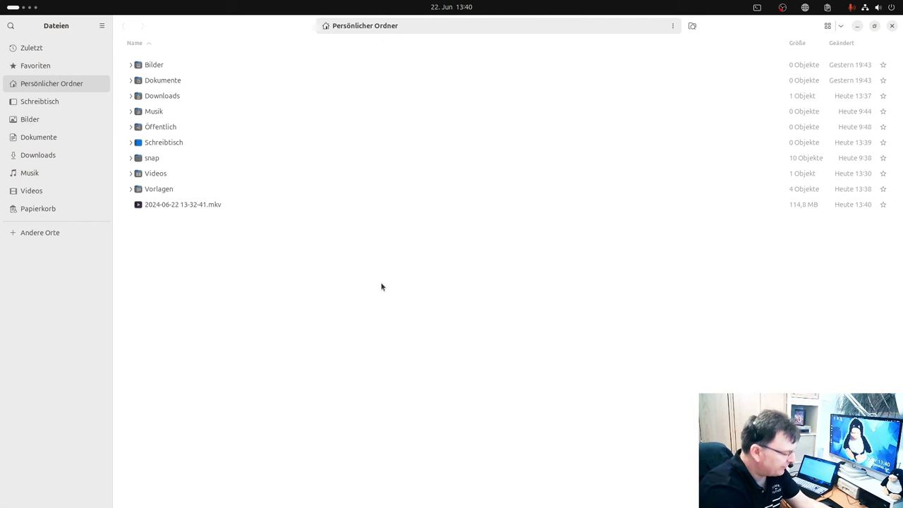
key(ctrl+h)
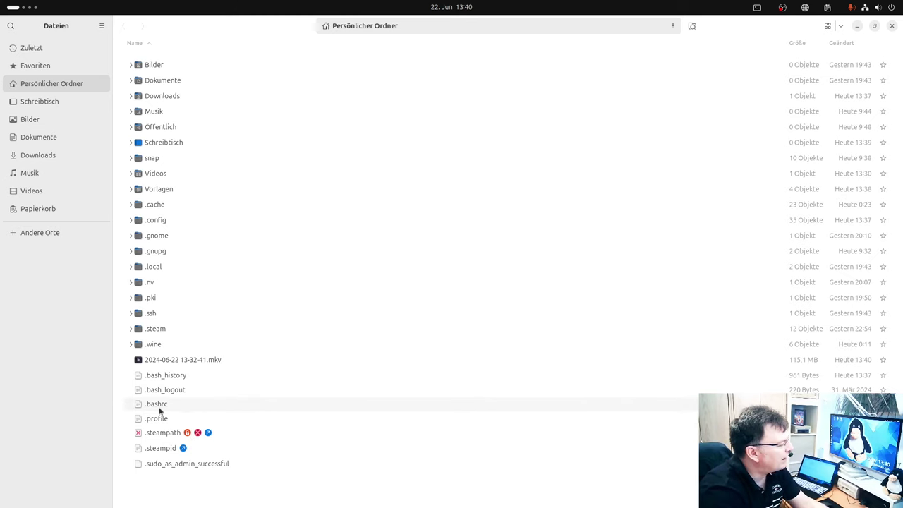
click(233, 404)
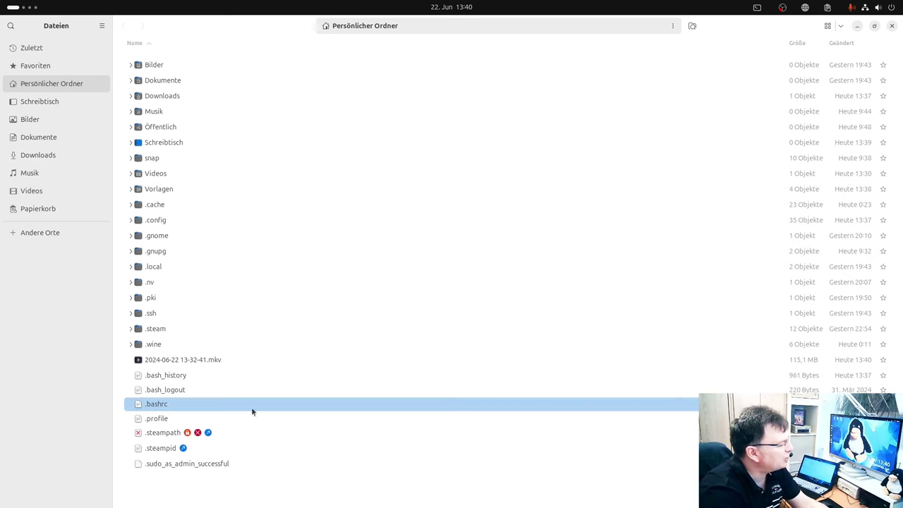
double_click(175, 405)
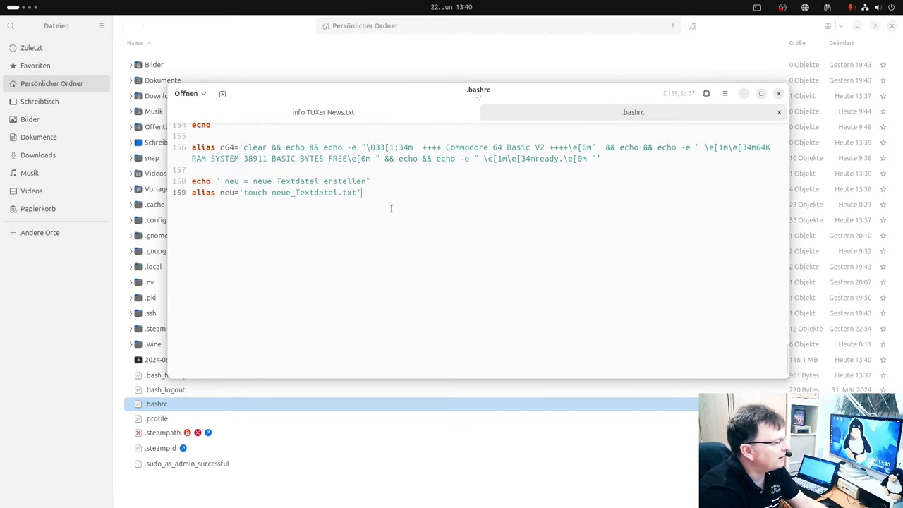
Step: Paste the copied code at the end of .bashrc, and close the file discarding the changes
key(Return)
key(Return)
key(ctrl+z)
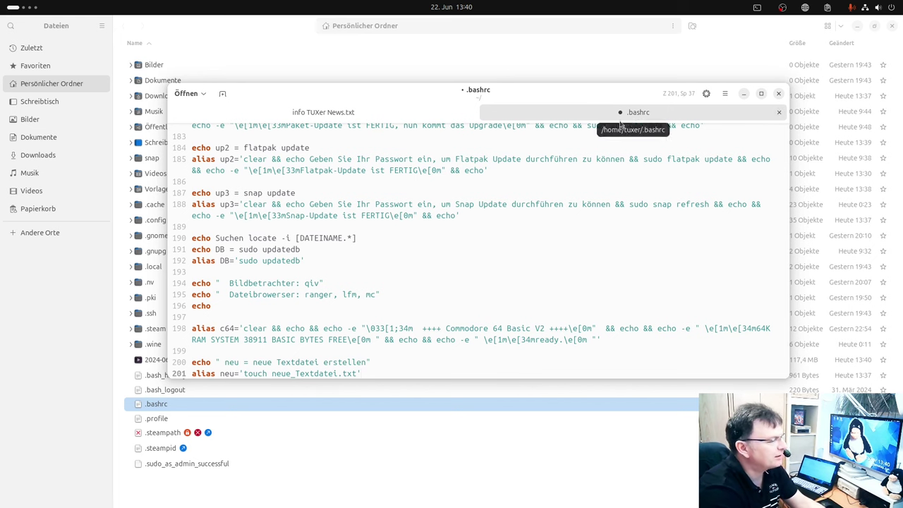
click(780, 114)
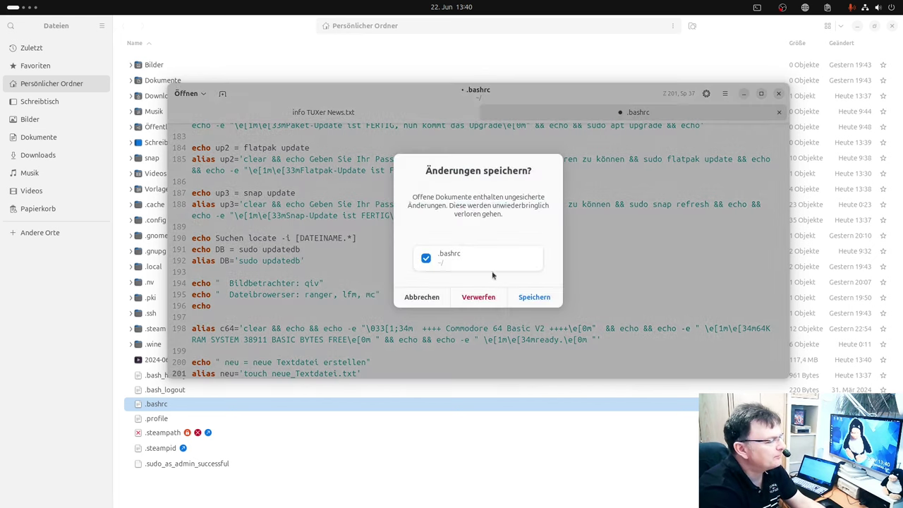
click(488, 297)
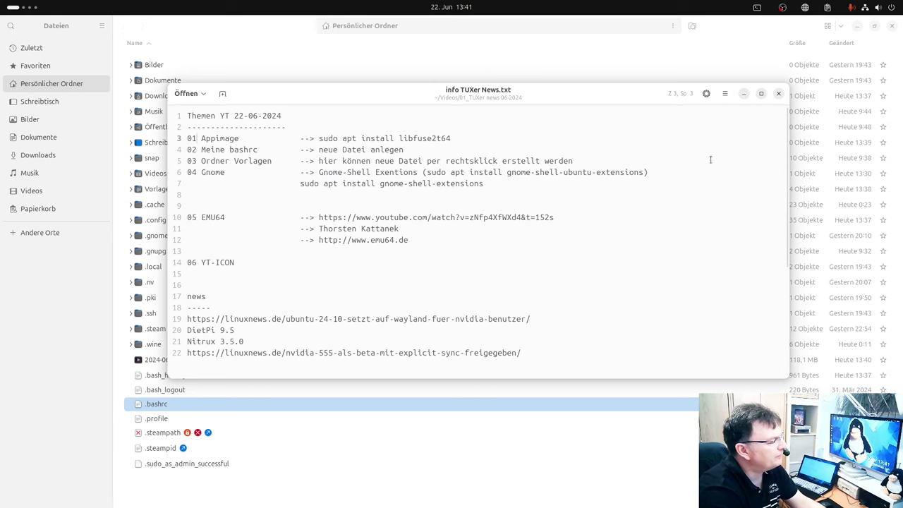
Step: Close the info TUXer News.txt notes and reopen .bashrc in an enlarged editor window
click(778, 93)
double_click(217, 402)
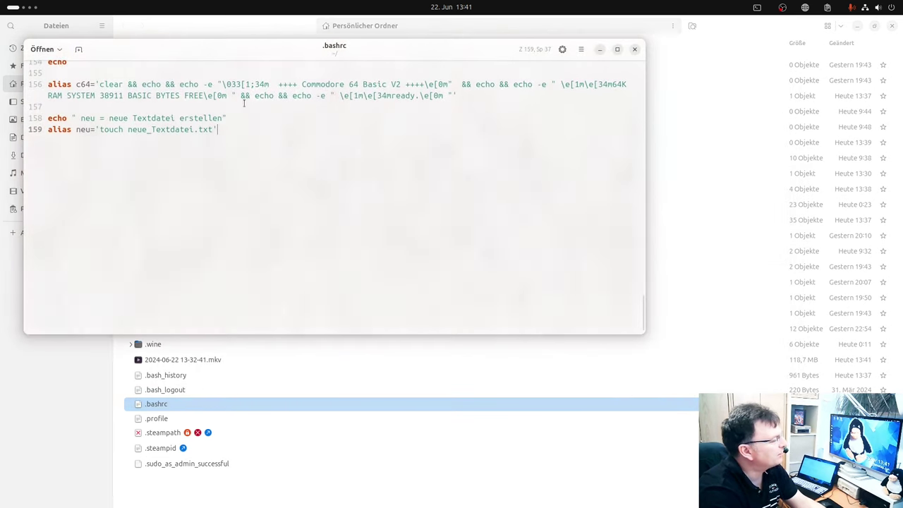
drag(642, 334, 864, 437)
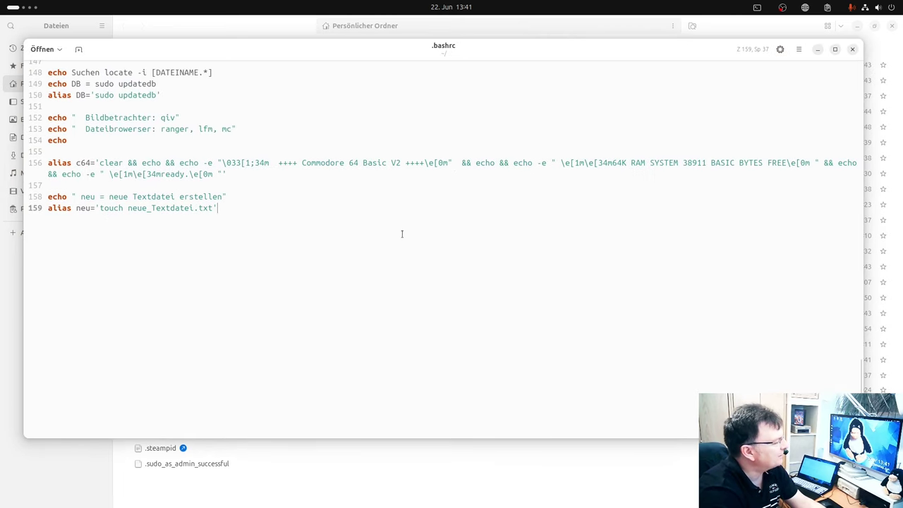
Step: Examine the custom section of .bashrc, including the neu, rechner, up and DB shortcuts, and close the editor
drag(88, 208, 77, 207)
scroll(82, 206, up, 6)
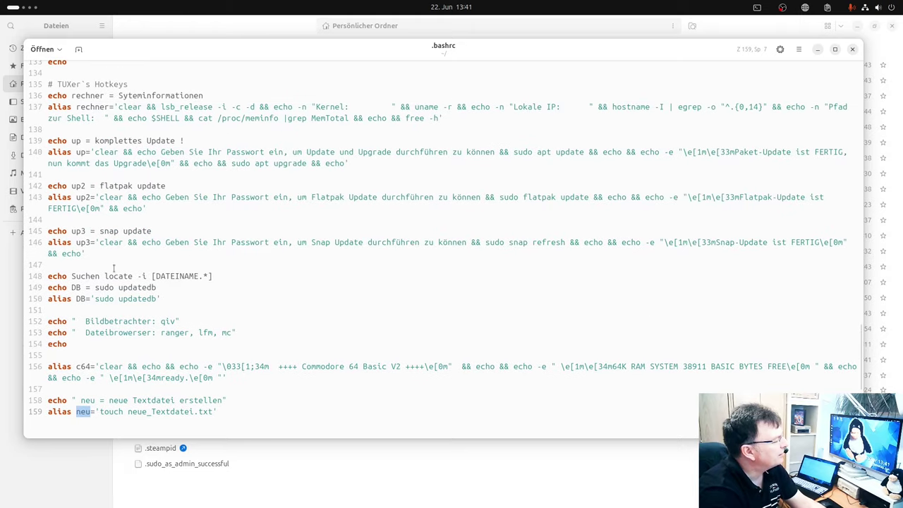
scroll(119, 315, up, 14)
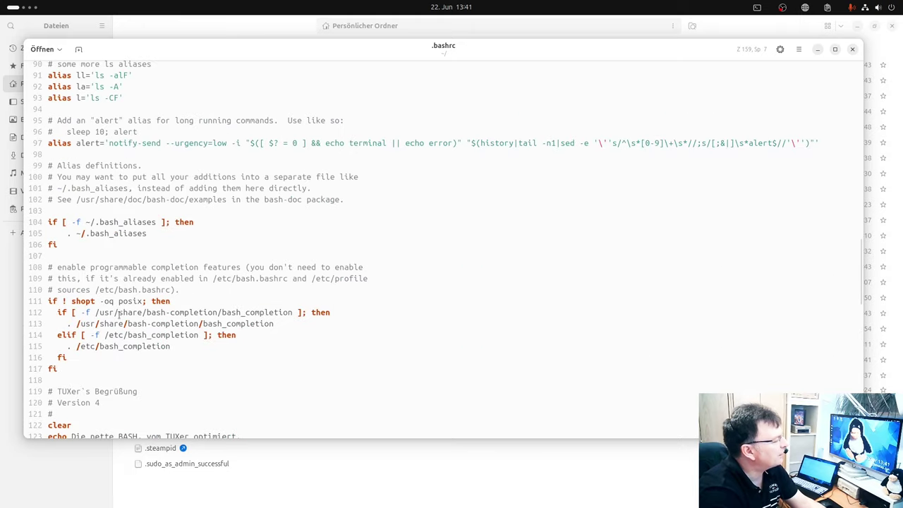
scroll(118, 315, down, 5)
scroll(165, 259, down, 4)
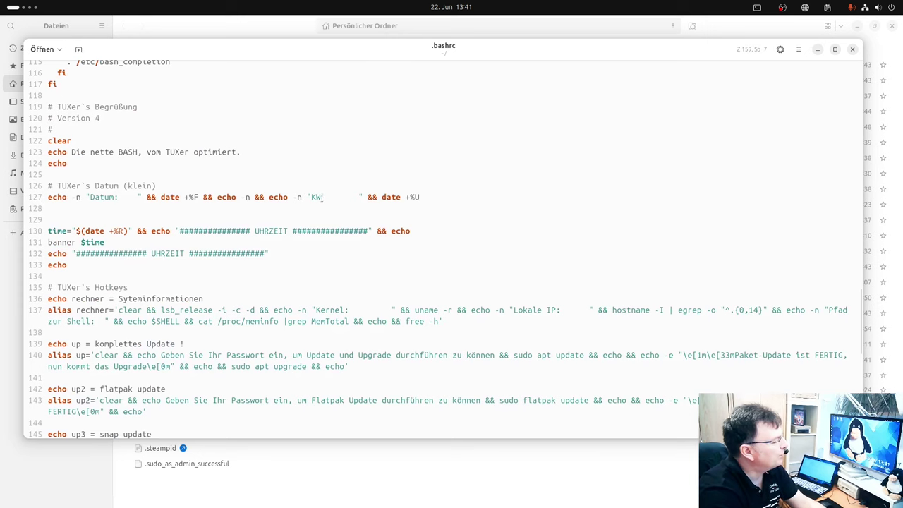
scroll(117, 258, down, 4)
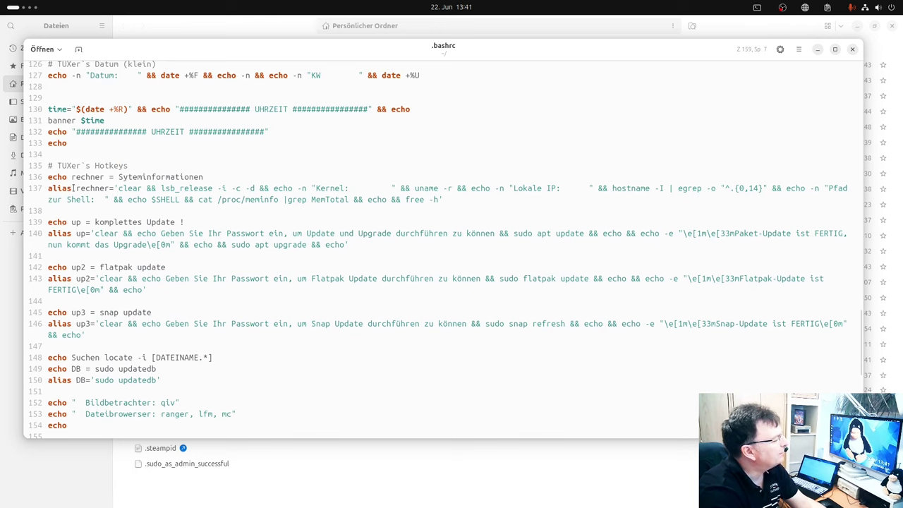
drag(75, 188, 109, 188)
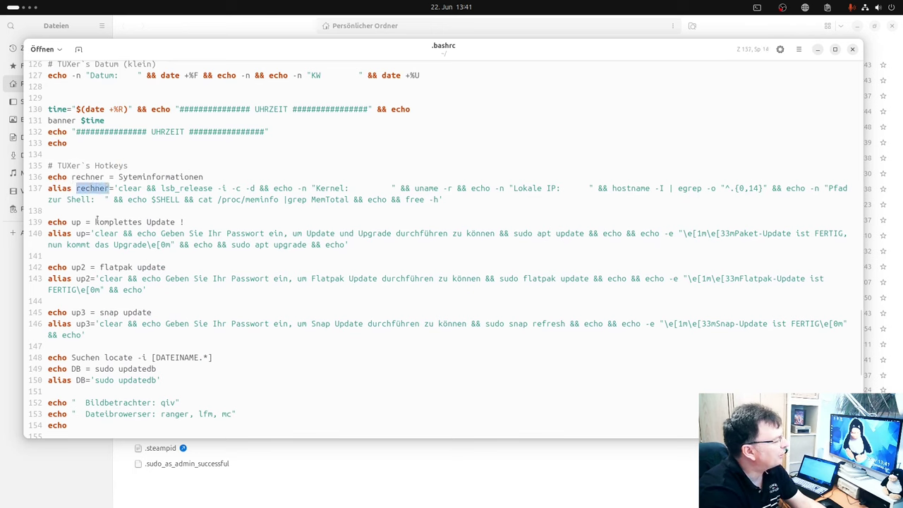
drag(72, 222, 81, 222)
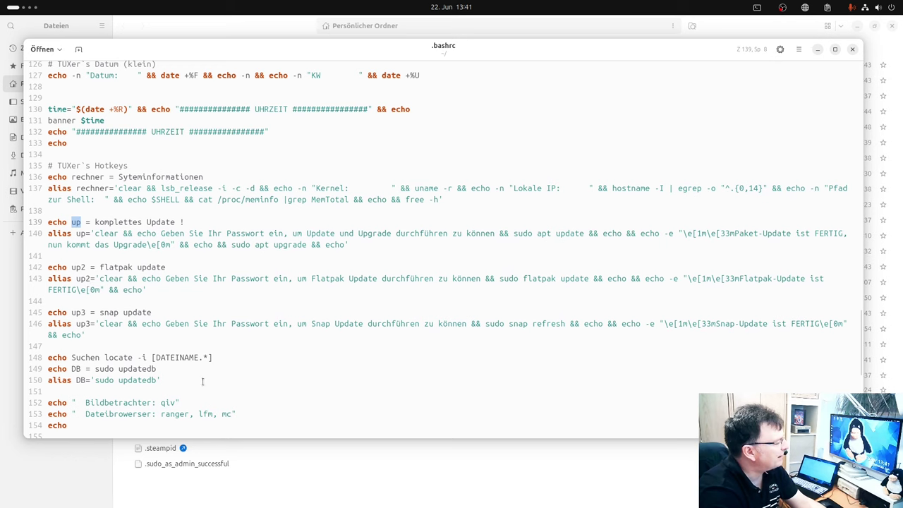
scroll(218, 359, down, 2)
drag(71, 287, 81, 287)
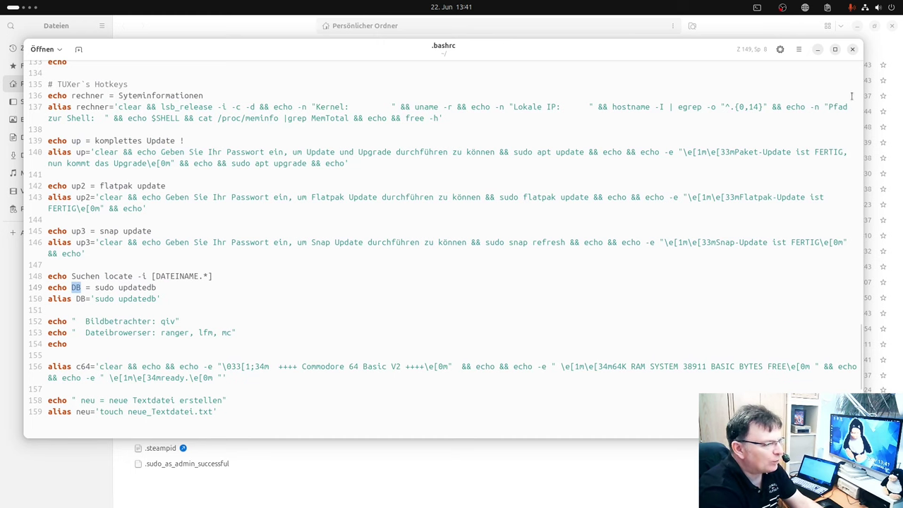
click(853, 50)
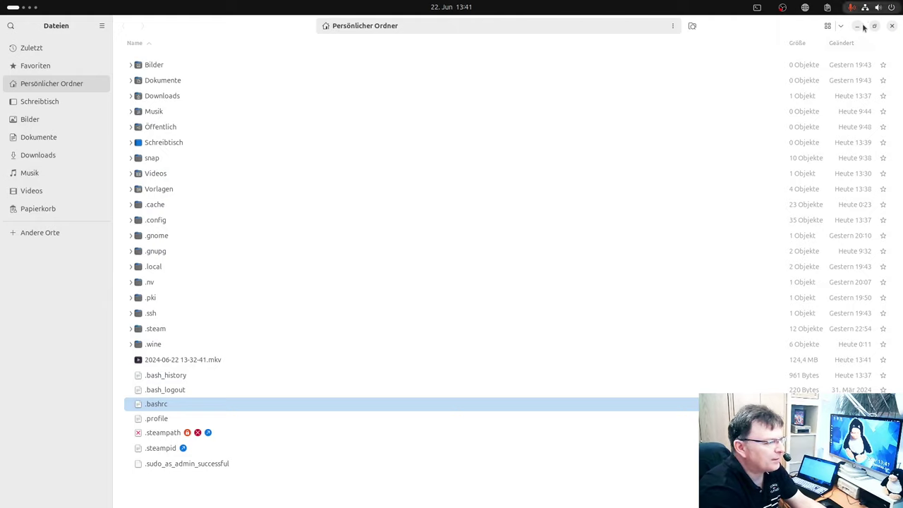
Step: Open a terminal beside the file manager, enlarge its text by two zoom steps, and close the file manager
click(873, 27)
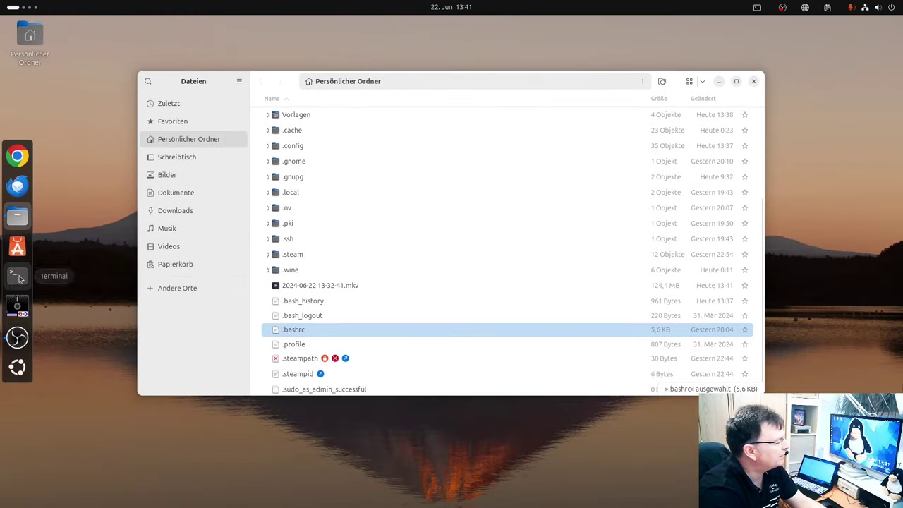
key(ctrl+alt+t)
drag(177, 35, 320, 65)
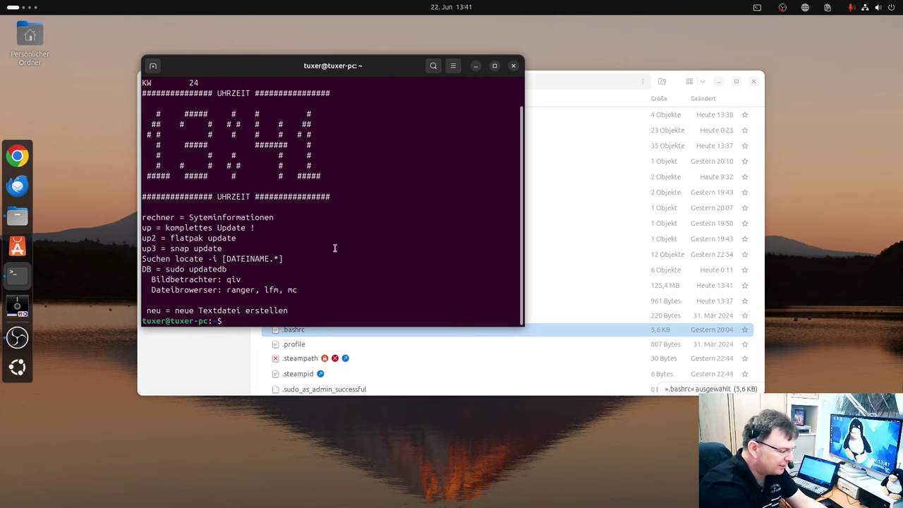
key(ctrl+plus)
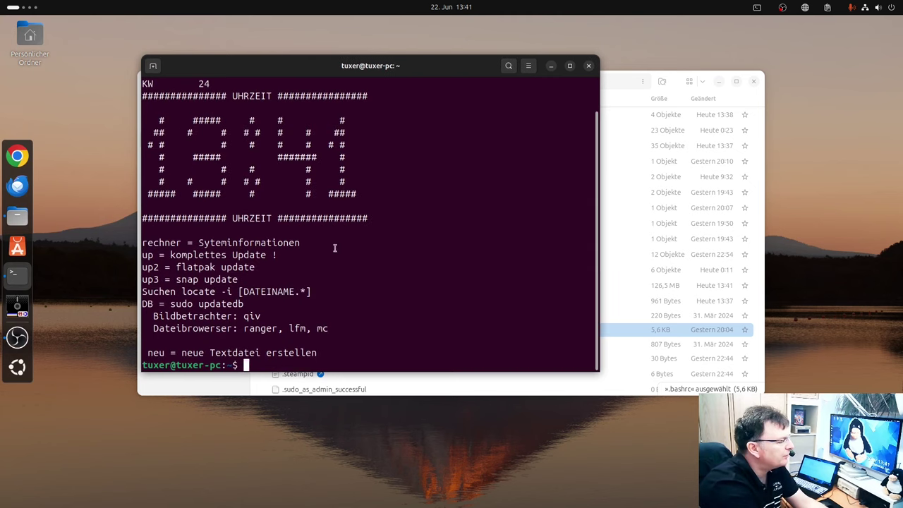
key(ctrl+plus)
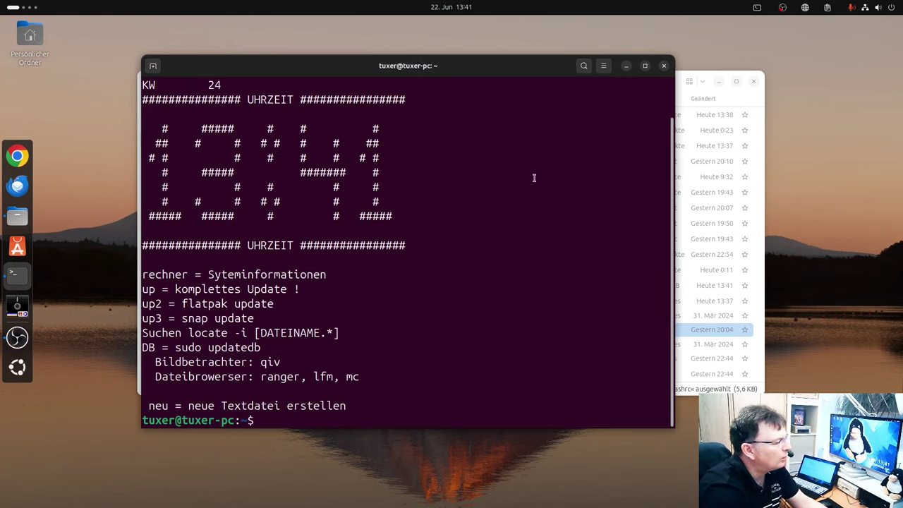
click(750, 84)
click(753, 82)
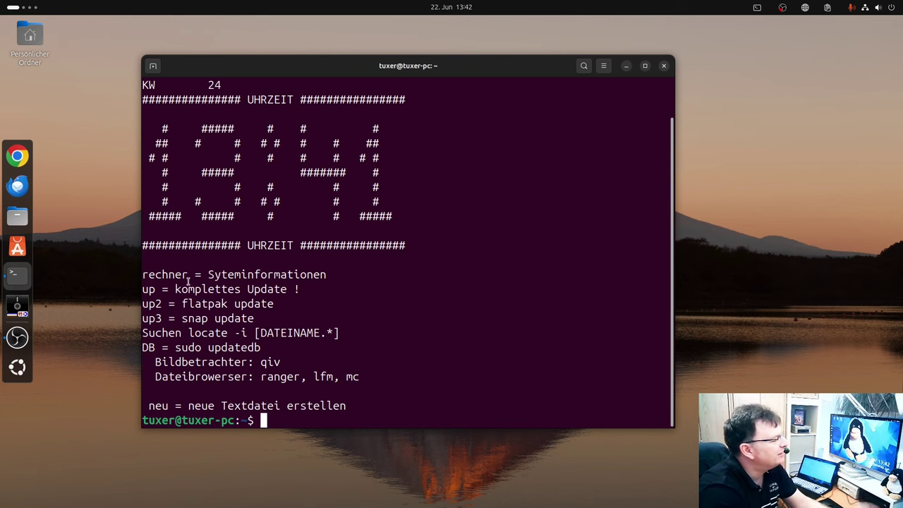
Step: Examine the shortcut overview in the terminal, highlighting the up2 and neu entries, and close the terminal
drag(189, 275, 155, 304)
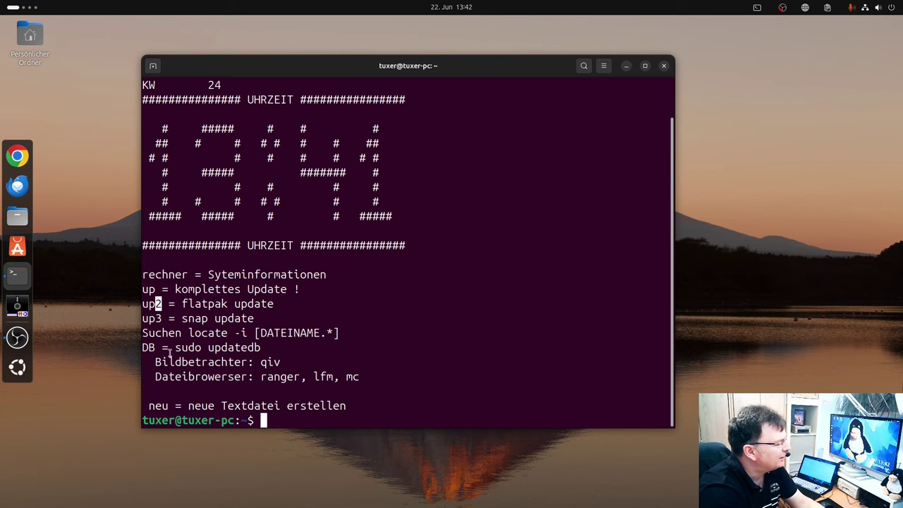
click(169, 407)
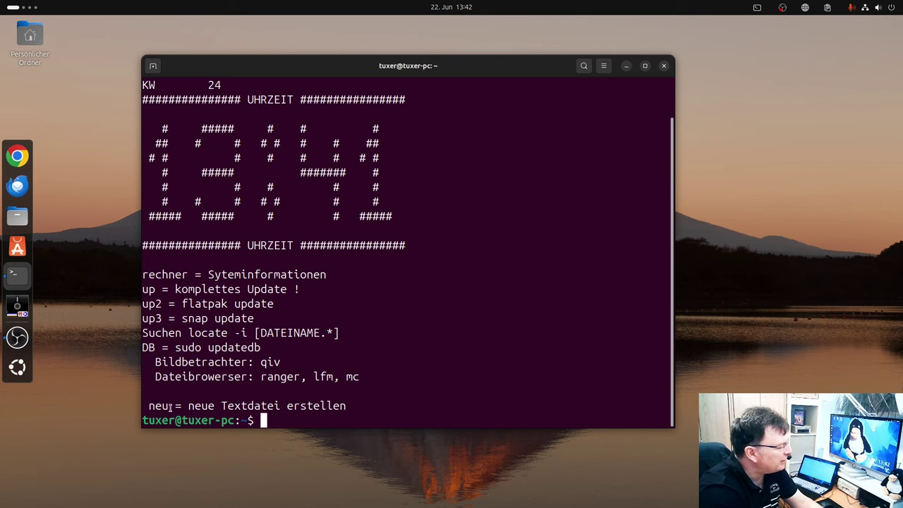
drag(148, 406, 345, 406)
click(373, 413)
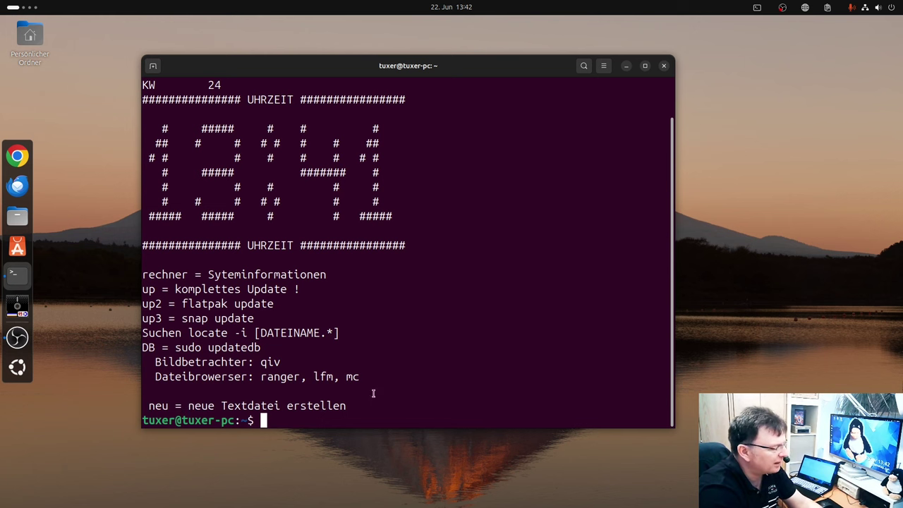
click(663, 65)
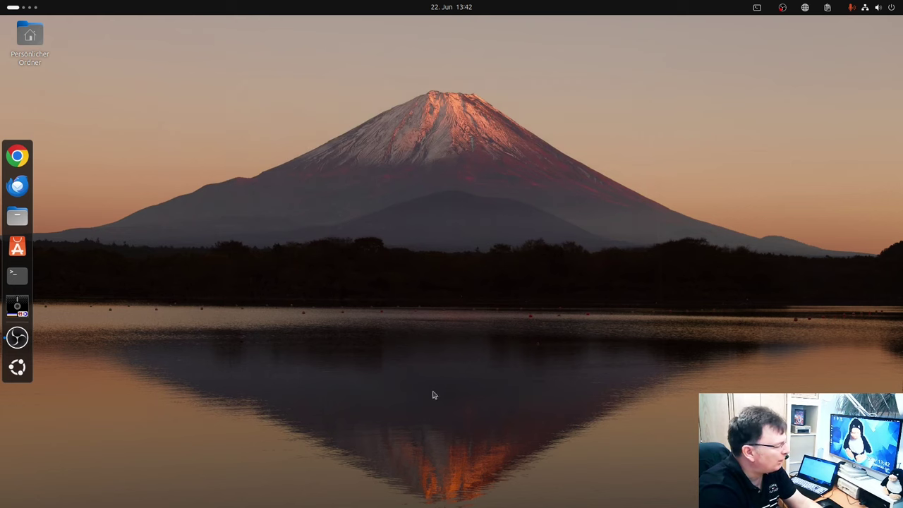
Step: Open the home folder in the file manager, hide its hidden files, and go into the Dokumente folder
click(17, 216)
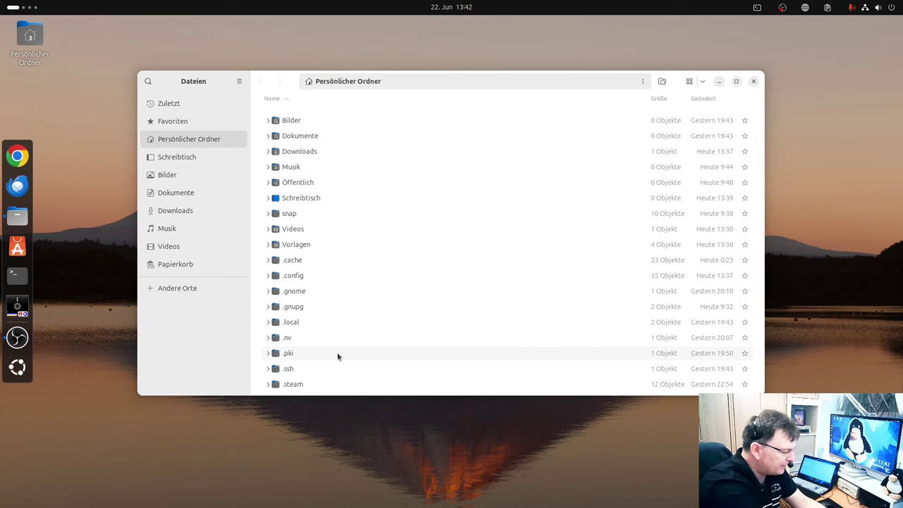
key(ctrl+h)
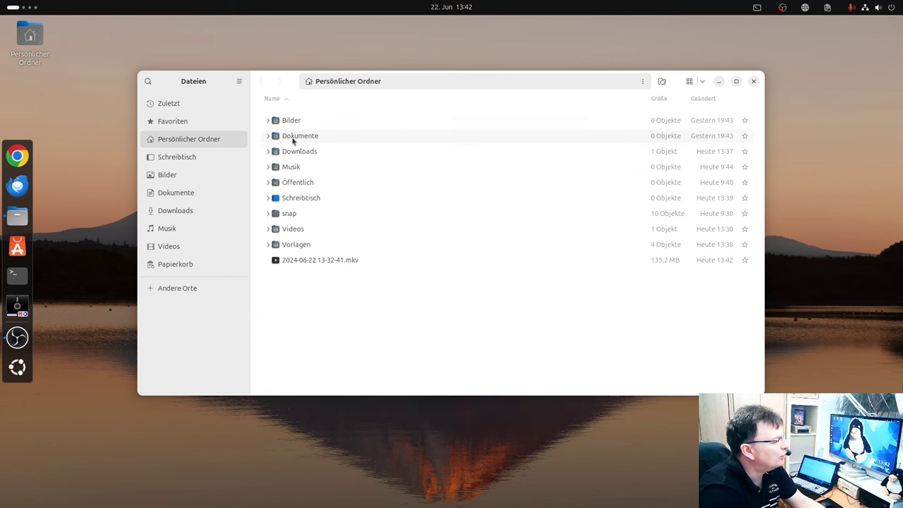
double_click(293, 138)
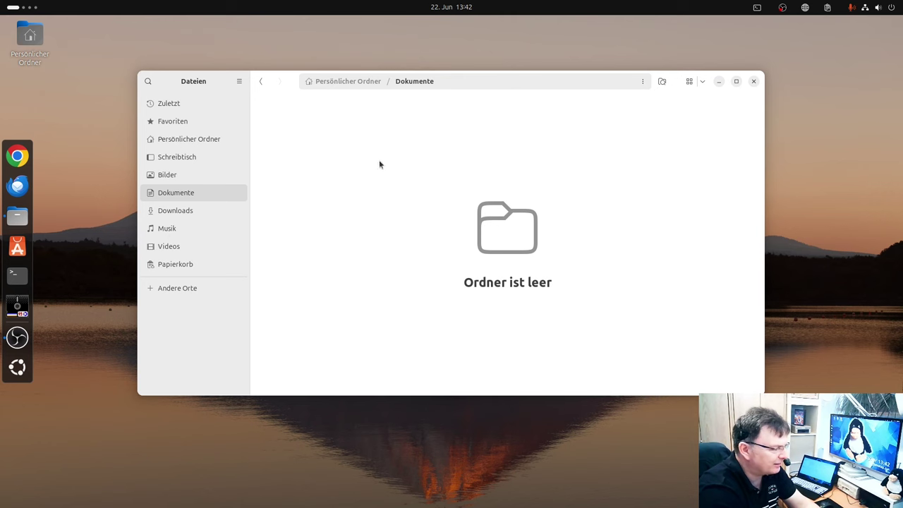
right_click(358, 185)
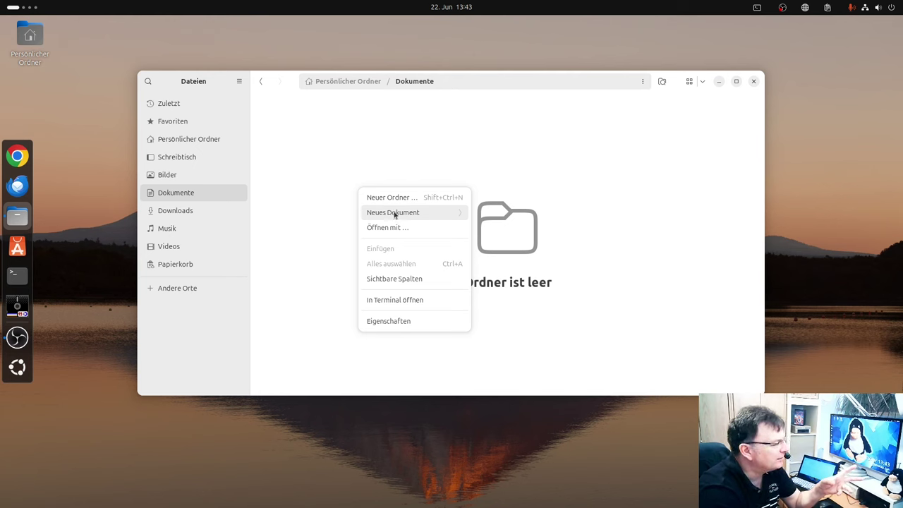
click(347, 171)
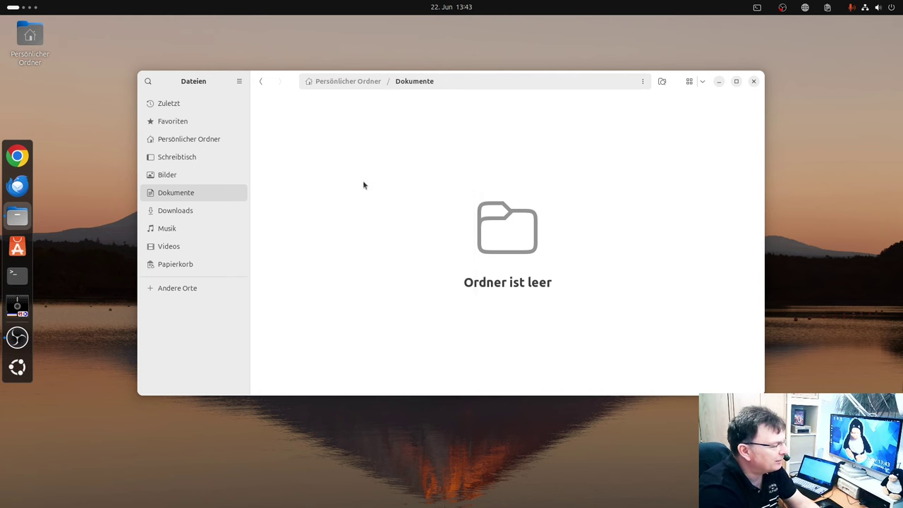
Step: Create a text file in Dokumente by running neu in a terminal opened there, and close the terminal and file manager
click(642, 81)
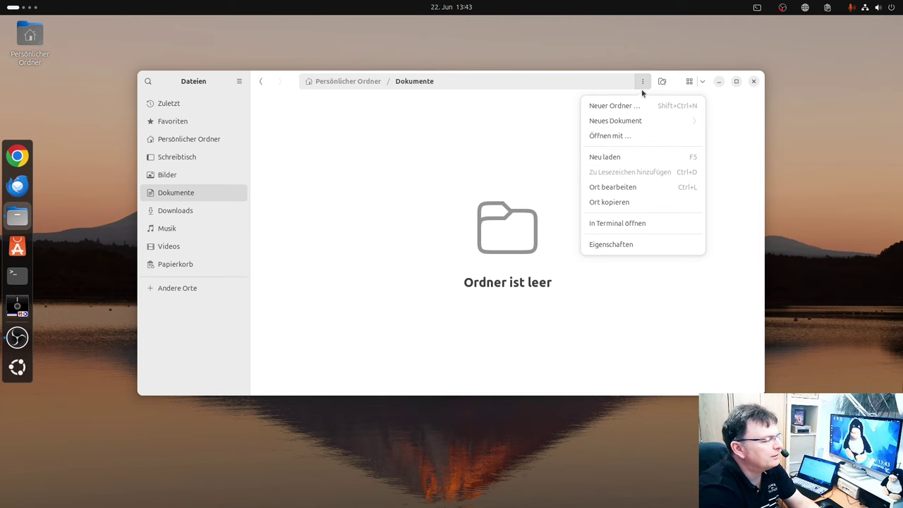
click(630, 223)
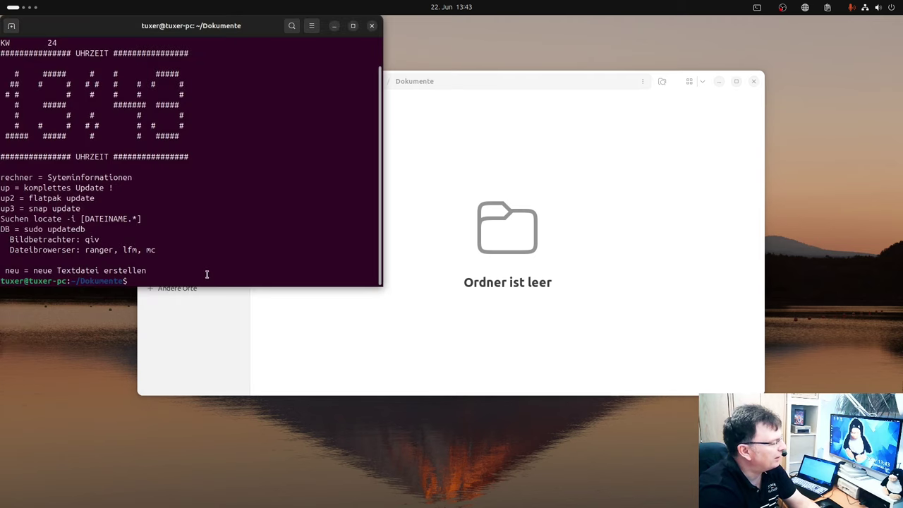
text(neu)
key(Return)
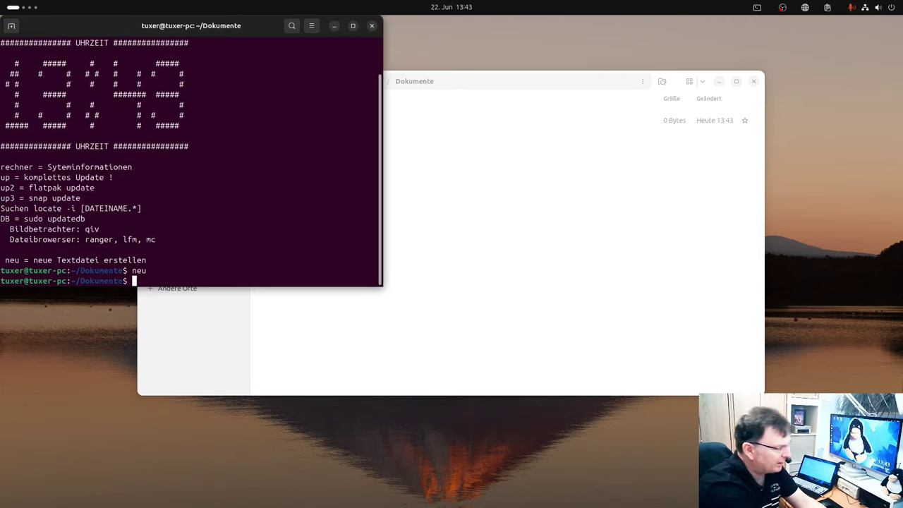
click(371, 25)
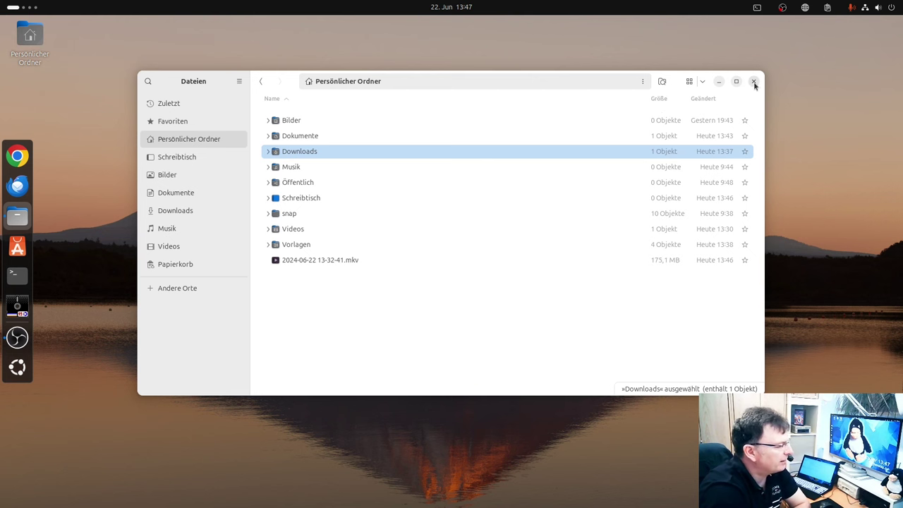
click(754, 82)
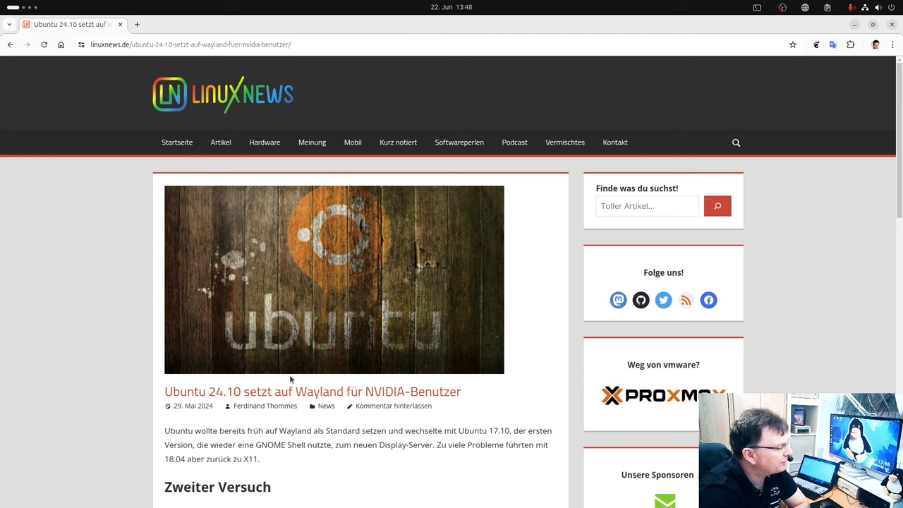
Step: Examine the linuxnews.de article headline about Ubuntu 24.10 and Wayland, highlighting Wayland, NVIDIA-Benutzer and the full title
drag(296, 390, 344, 392)
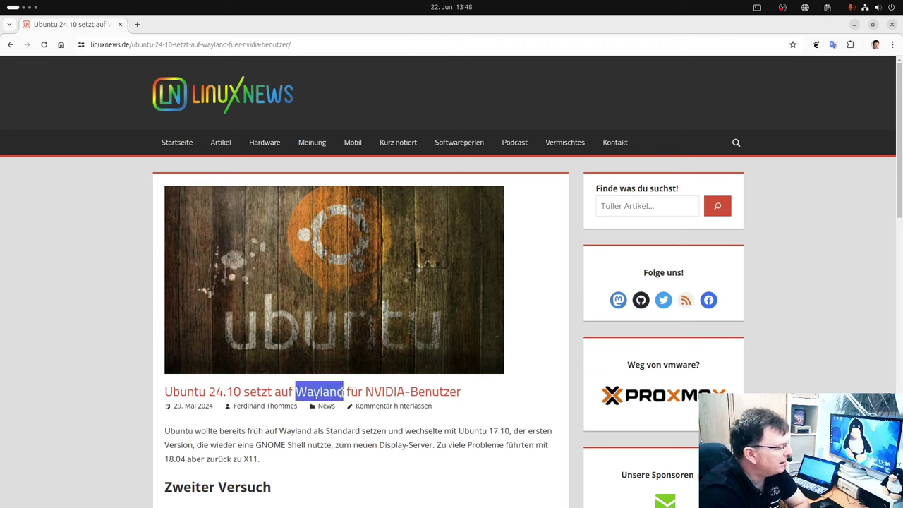
scroll(826, 310, down, 2)
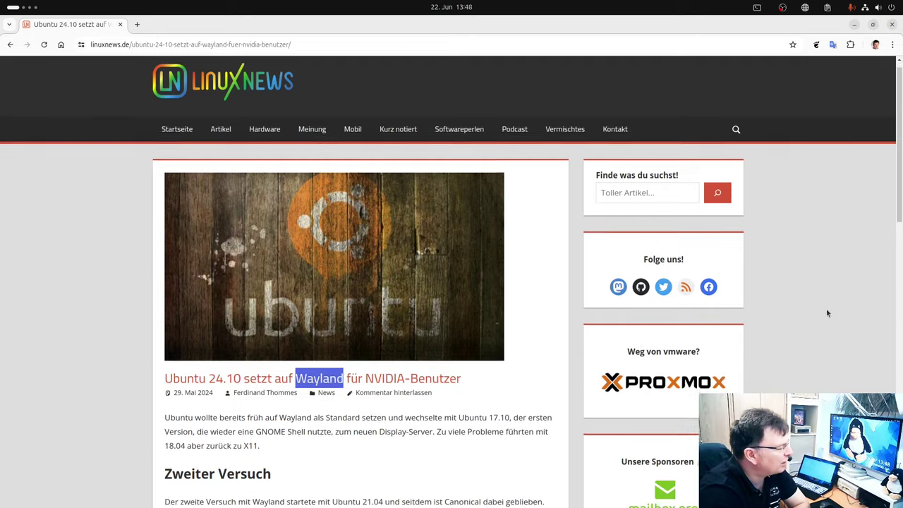
scroll(776, 338, up, 2)
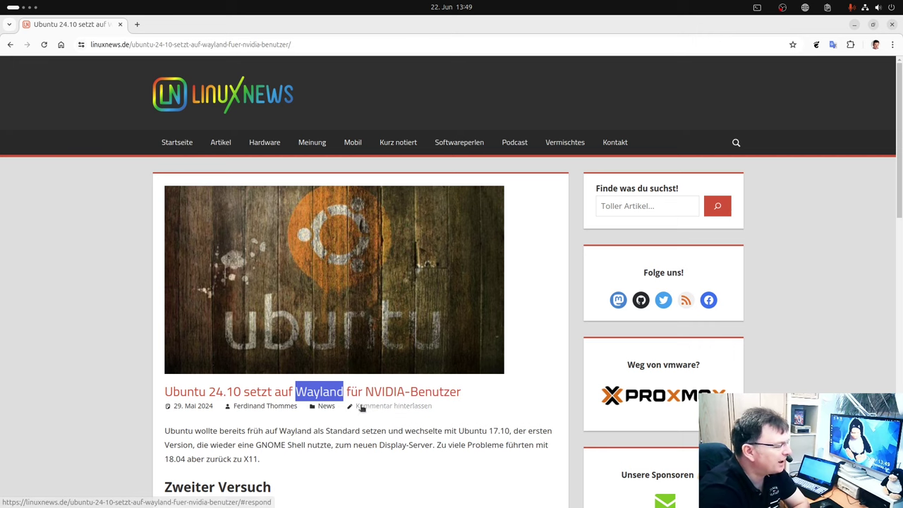
drag(364, 392, 465, 398)
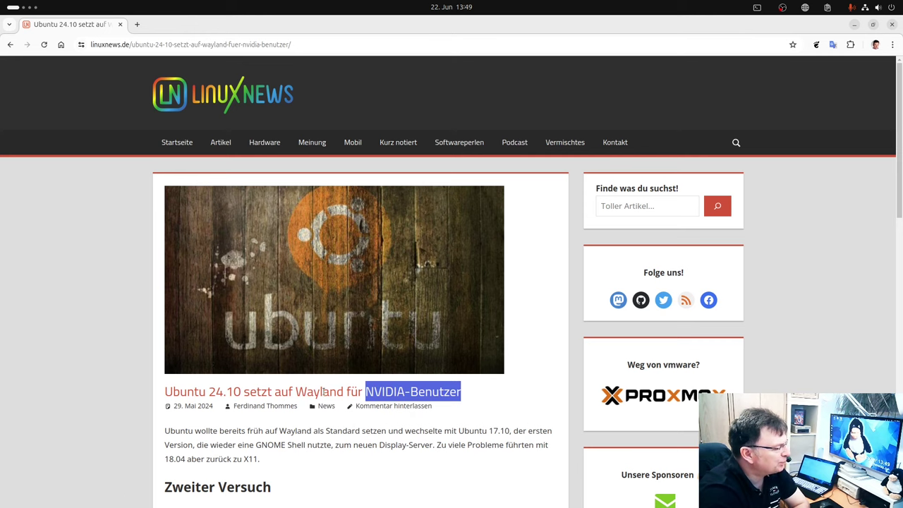
scroll(359, 375, down, 3)
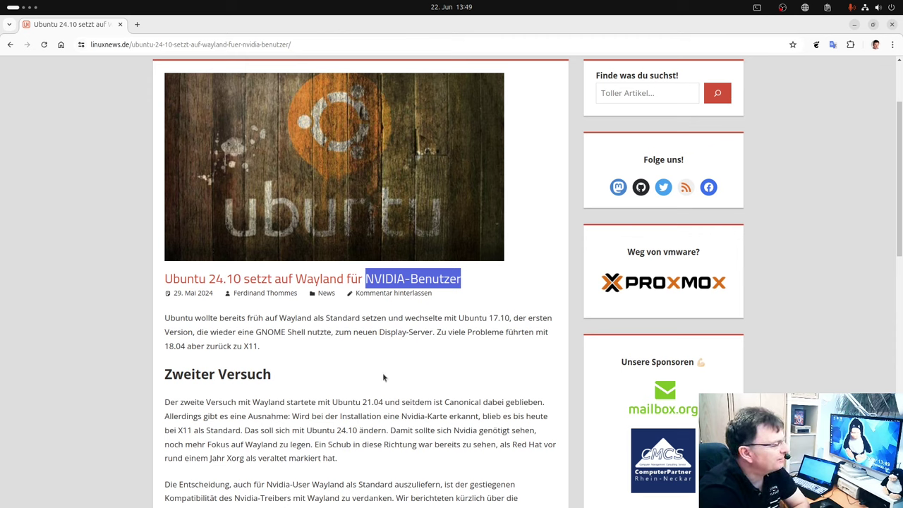
click(333, 367)
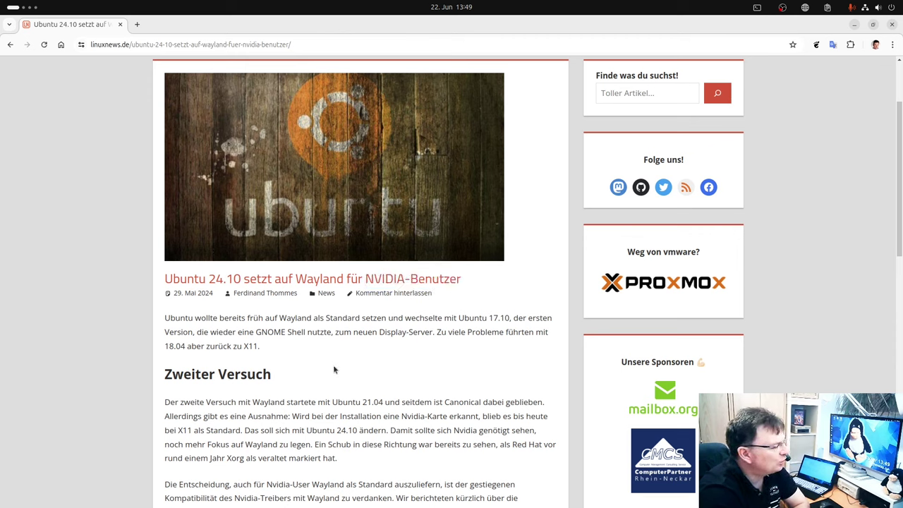
drag(163, 279, 462, 280)
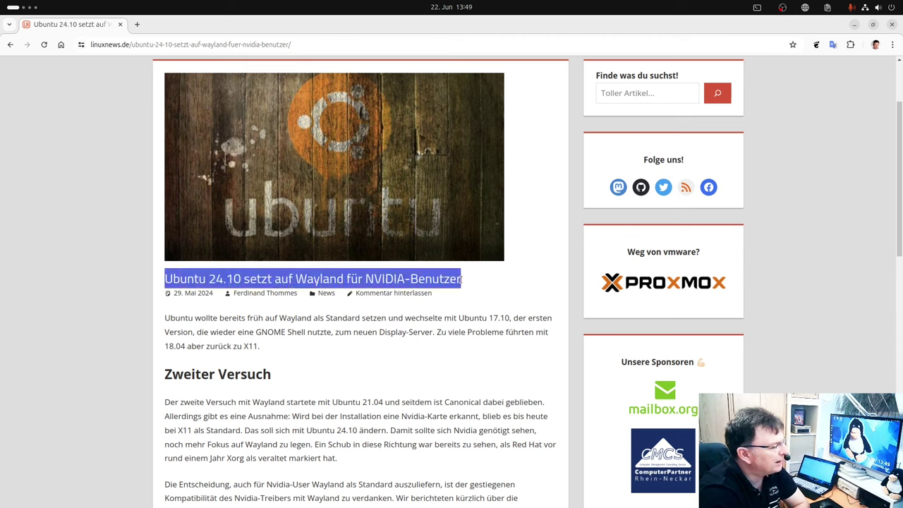
click(344, 374)
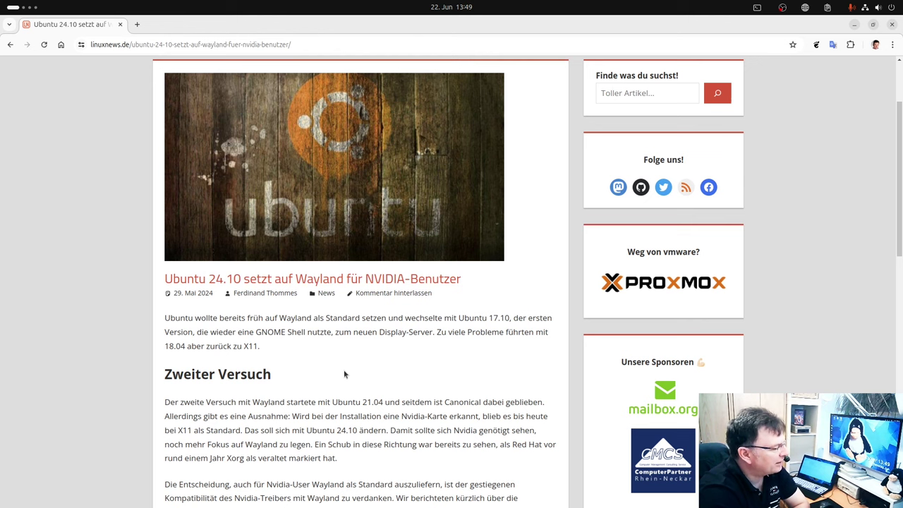
Step: Read the article's Zweiter Versuch section, highlighting the Nvidia driver and Wayland passages, and minimize the browser
scroll(341, 353, down, 3)
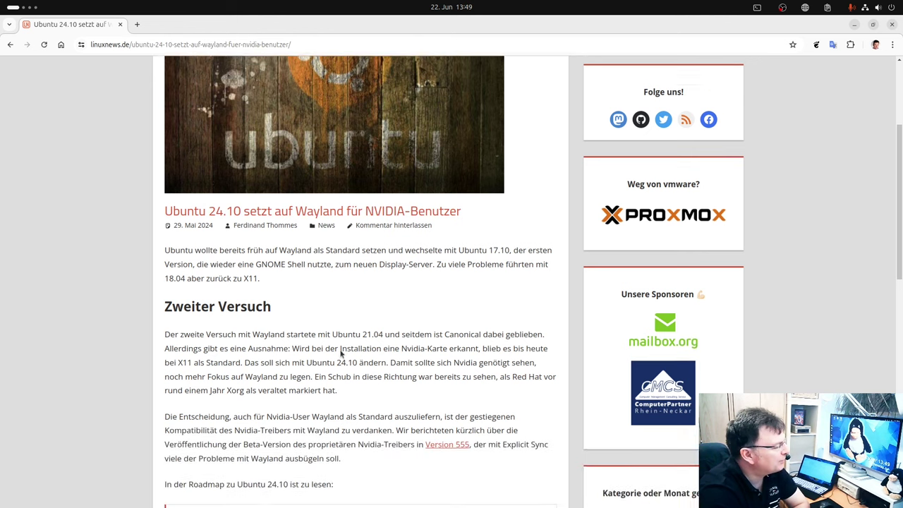
scroll(341, 354, down, 2)
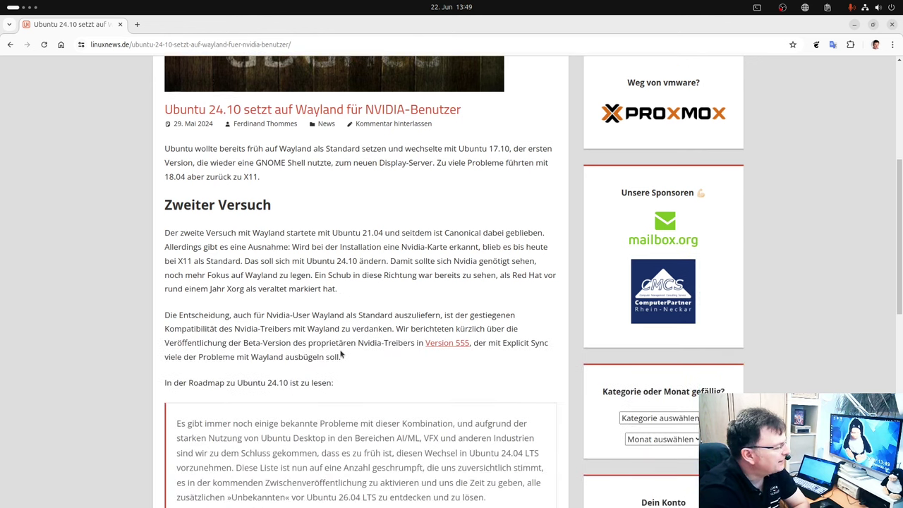
scroll(341, 354, down, 4)
scroll(422, 425, up, 6)
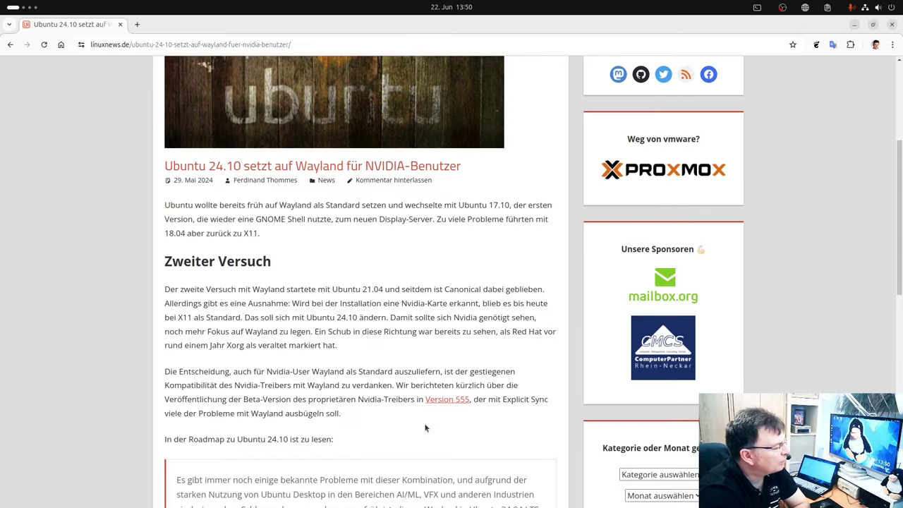
scroll(413, 422, down, 2)
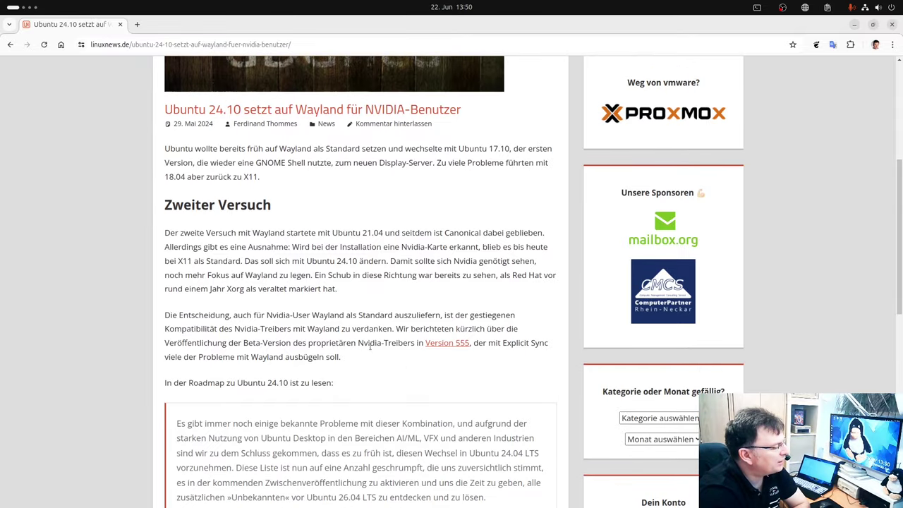
drag(356, 343, 411, 345)
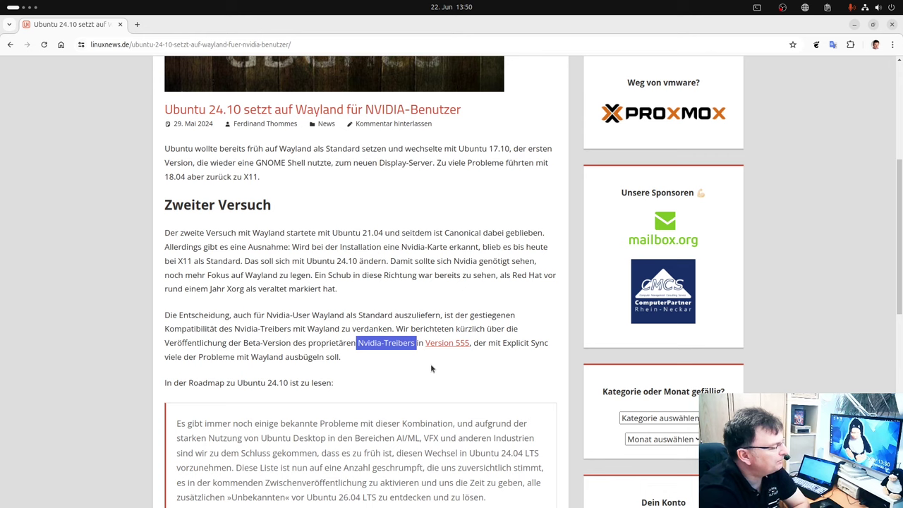
click(432, 363)
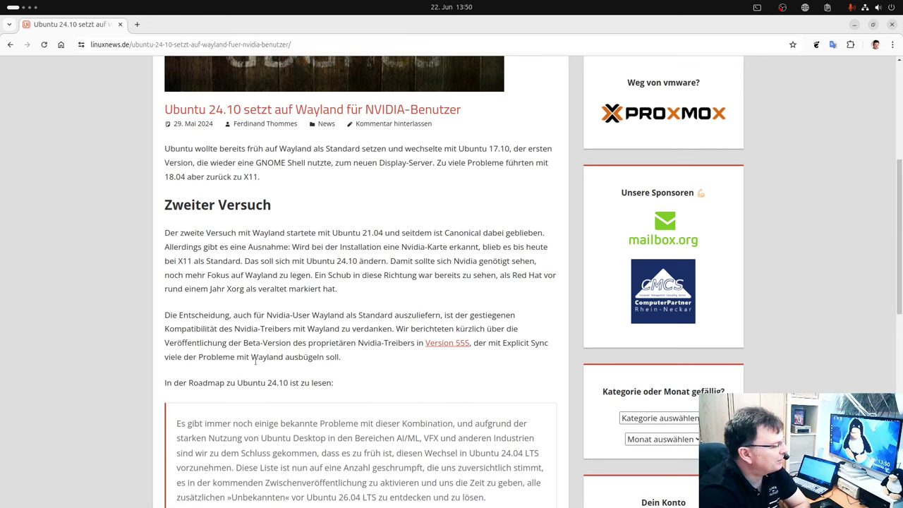
drag(250, 358, 344, 363)
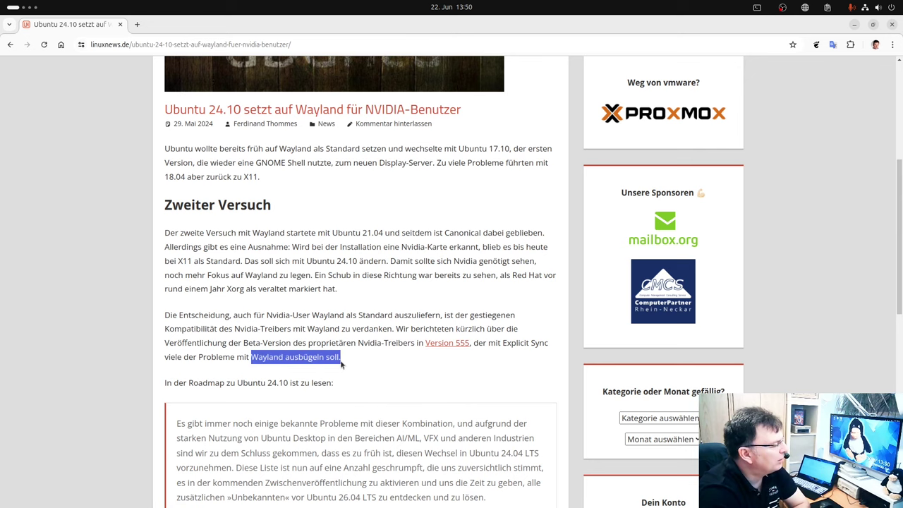
click(430, 376)
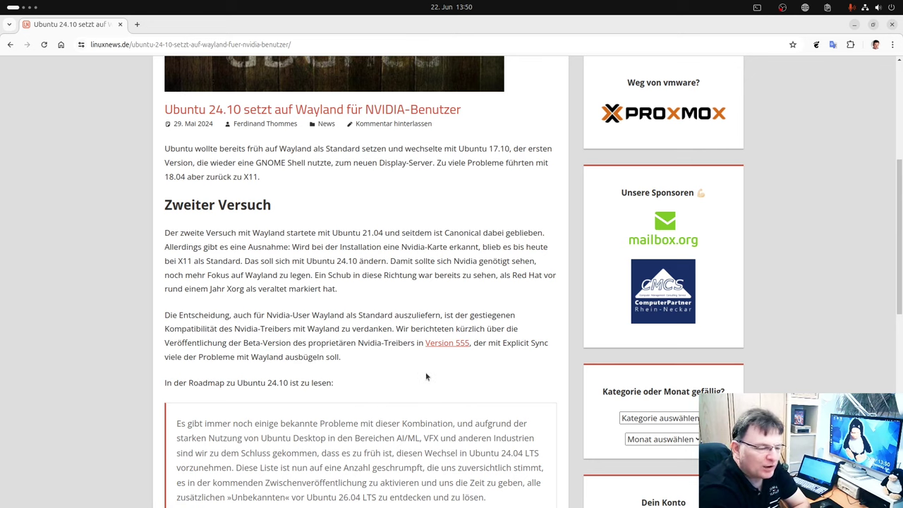
click(854, 25)
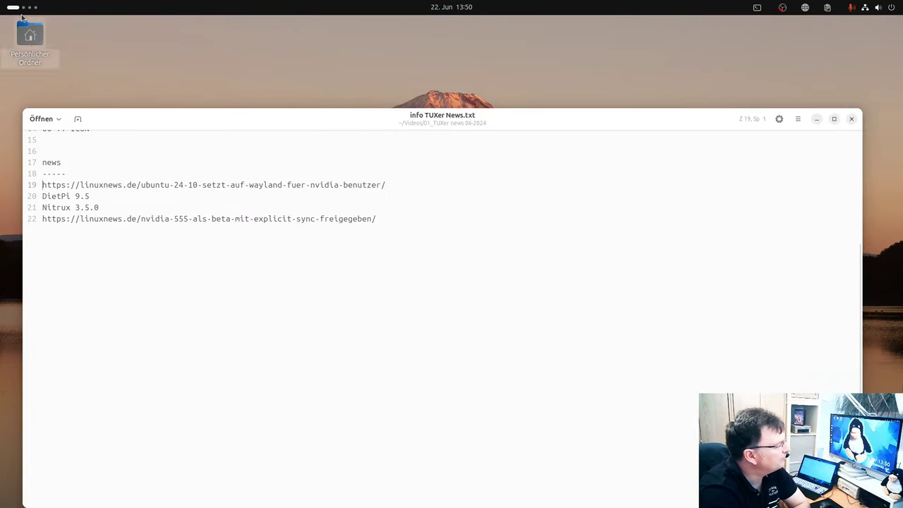
Step: Search the system for "zusät", inspect the NVIDIA driver choices in Zusätzliche Treiber and the Authentifizierung page, and close Anwendungen & Aktualisierungen
key(super)
text(zusät)
click(457, 116)
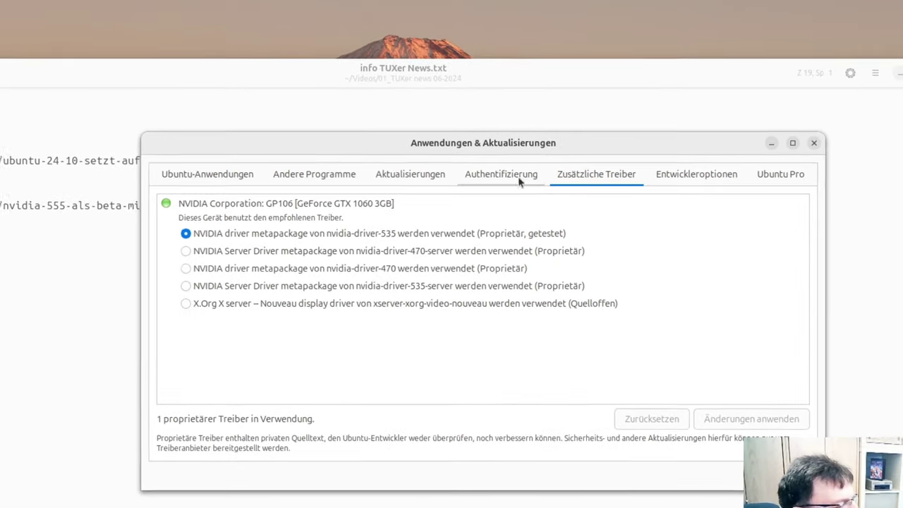
click(522, 167)
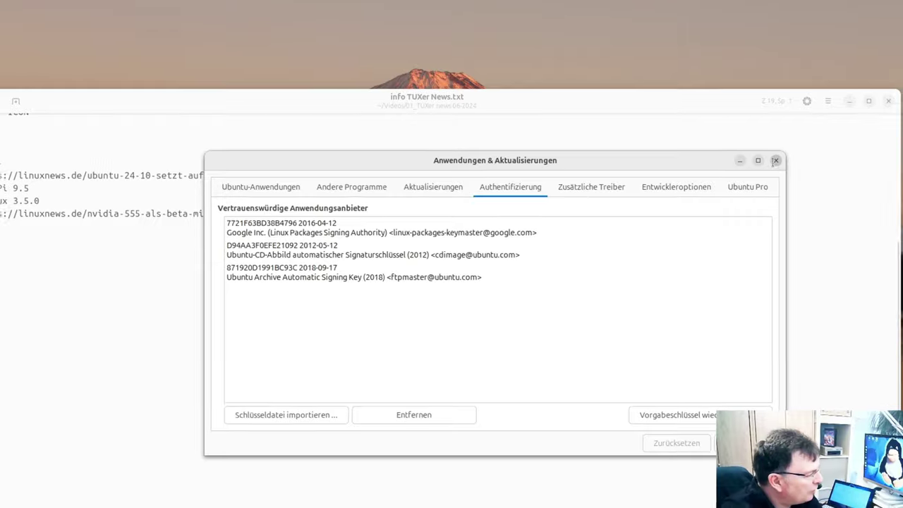
click(804, 147)
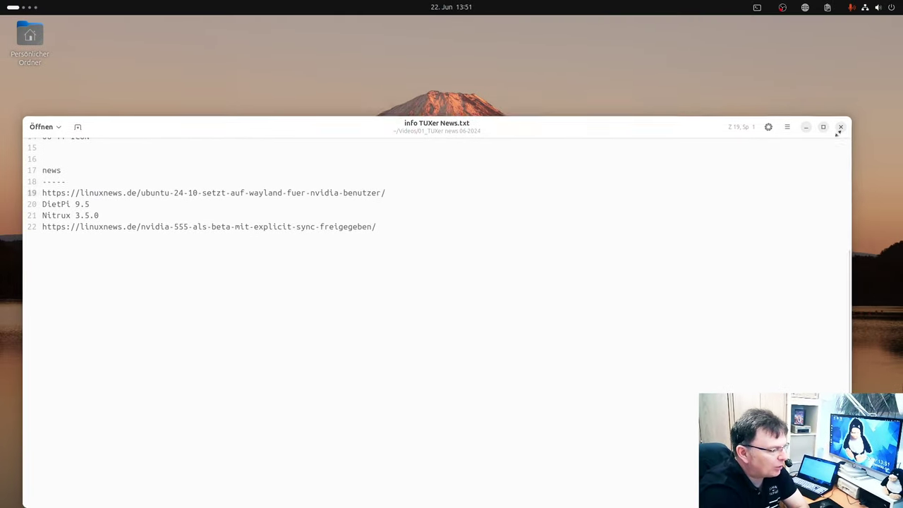
Step: Shrink the info TUXer News.txt editor window and move it higher on the desktop, clear of the dock
drag(519, 182, 535, 105)
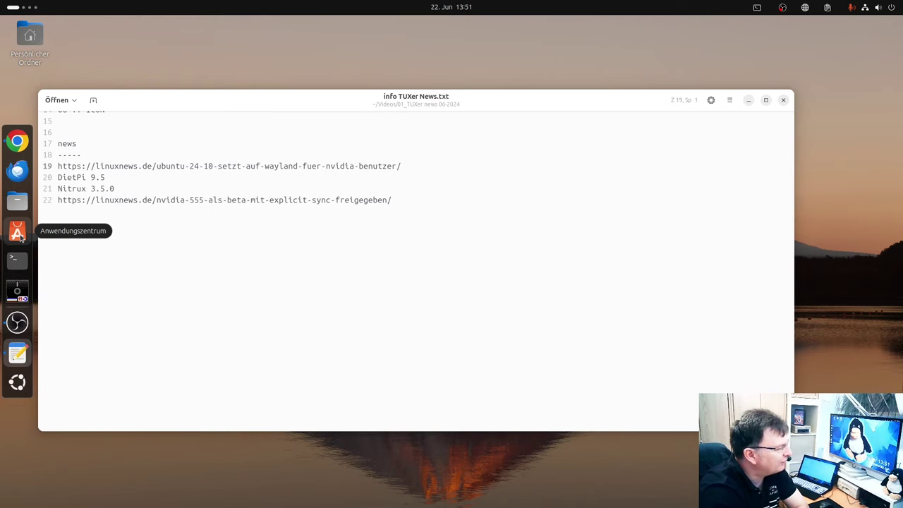
Step: Read the rest of the Ubuntu 24.10 Wayland article and the linuxnews.de article on the NVIDIA 555 beta with Explicit Sync
click(17, 141)
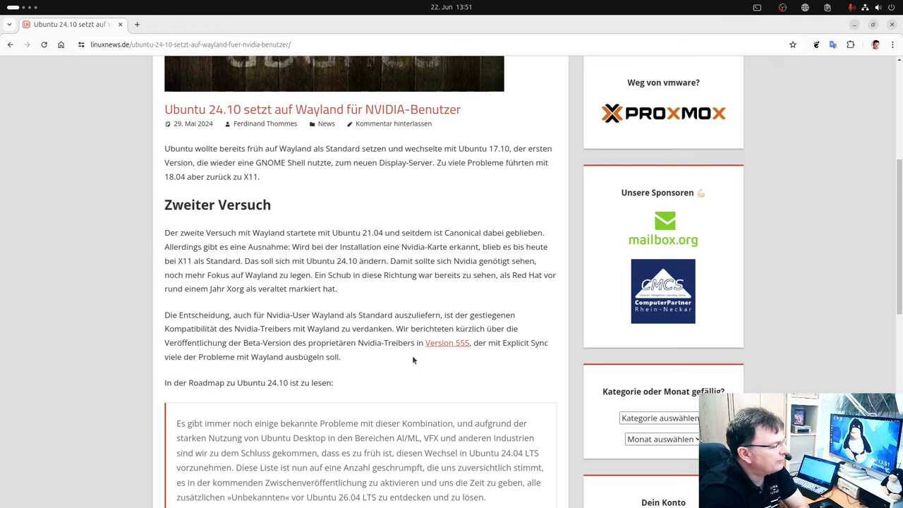
scroll(412, 360, down, 5)
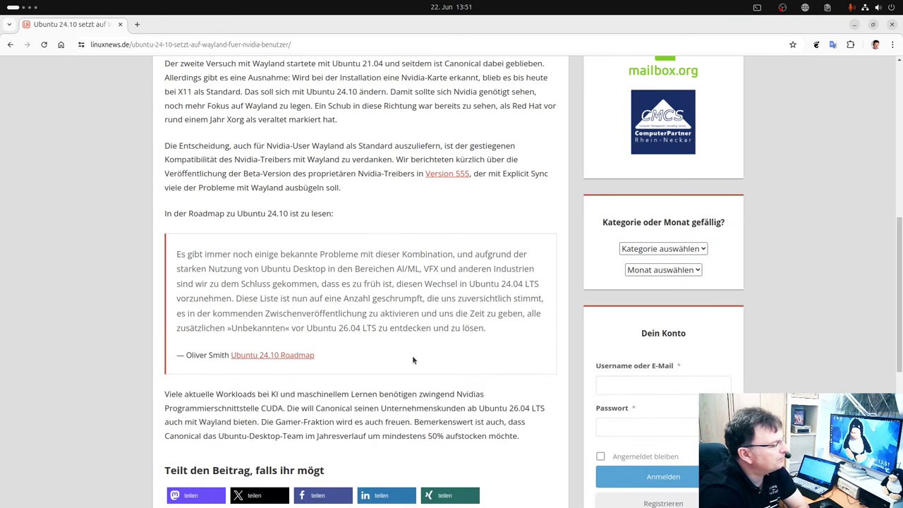
scroll(419, 344, down, 2)
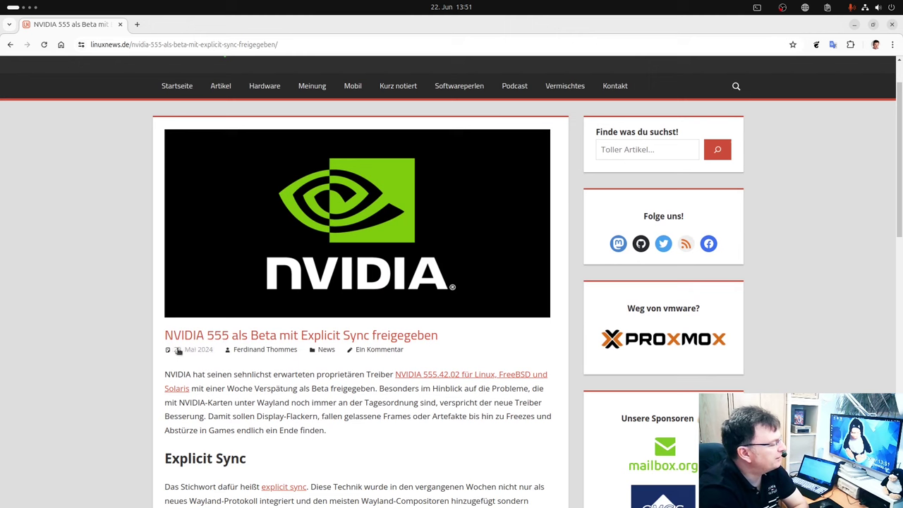
scroll(315, 416, down, 3)
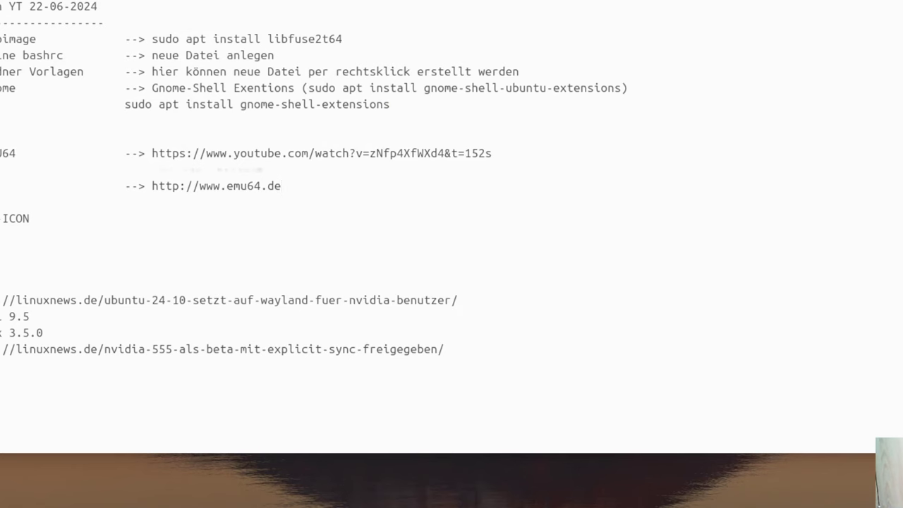
Step: Highlight the Gnome entry in the notes, close the terminal, and open the Erweiterungs-Manager from the application overview
double_click(8, 88)
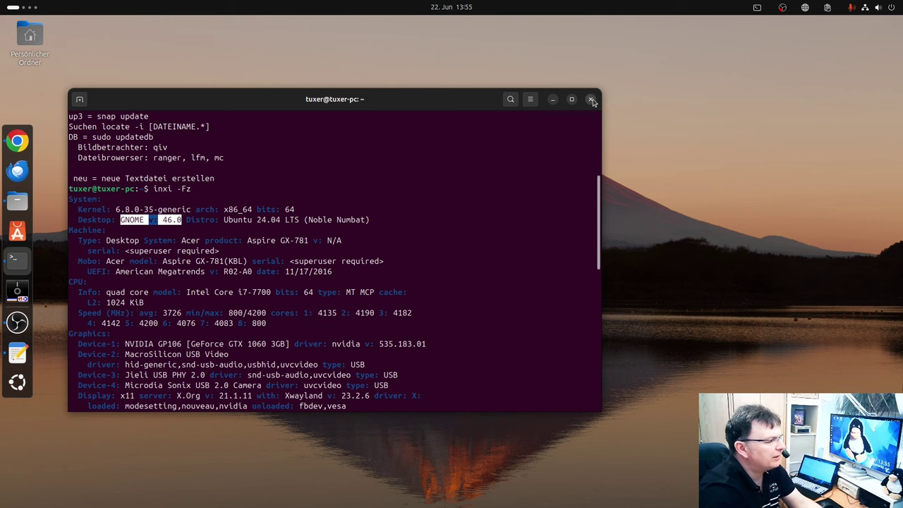
click(591, 100)
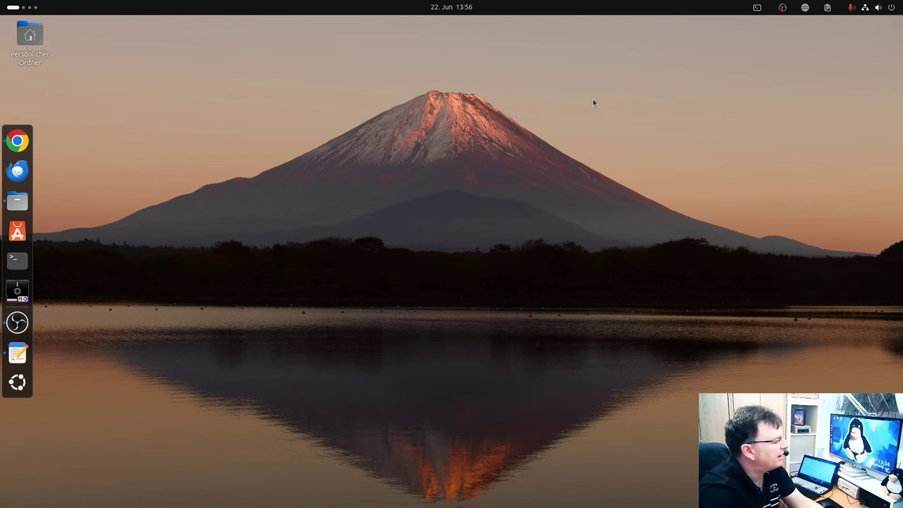
click(19, 390)
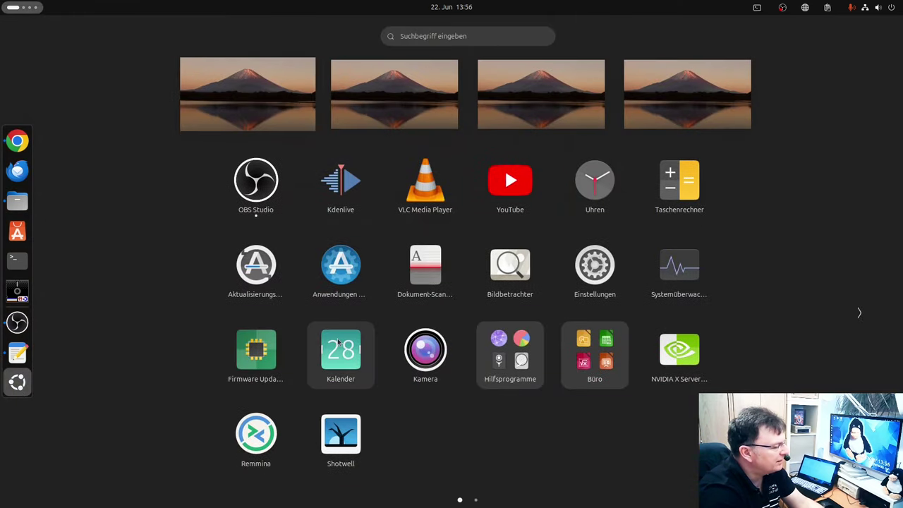
scroll(339, 343, down, 1)
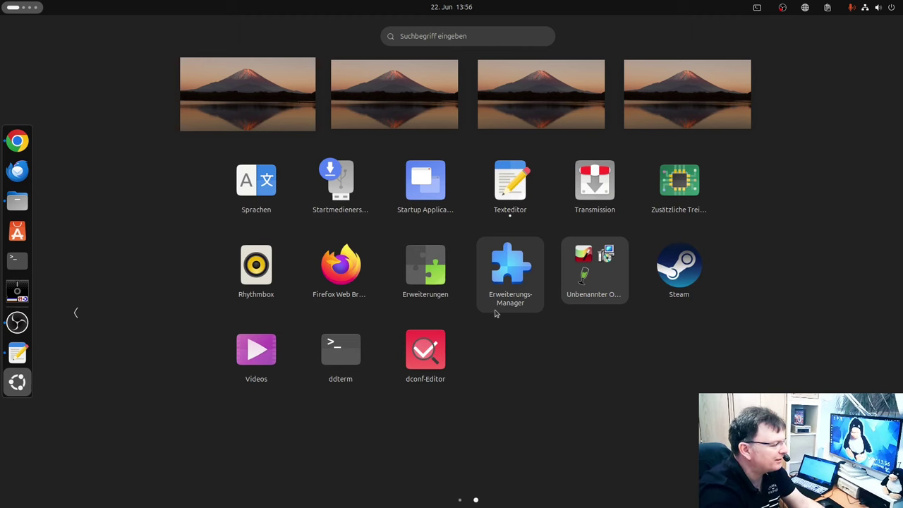
click(525, 285)
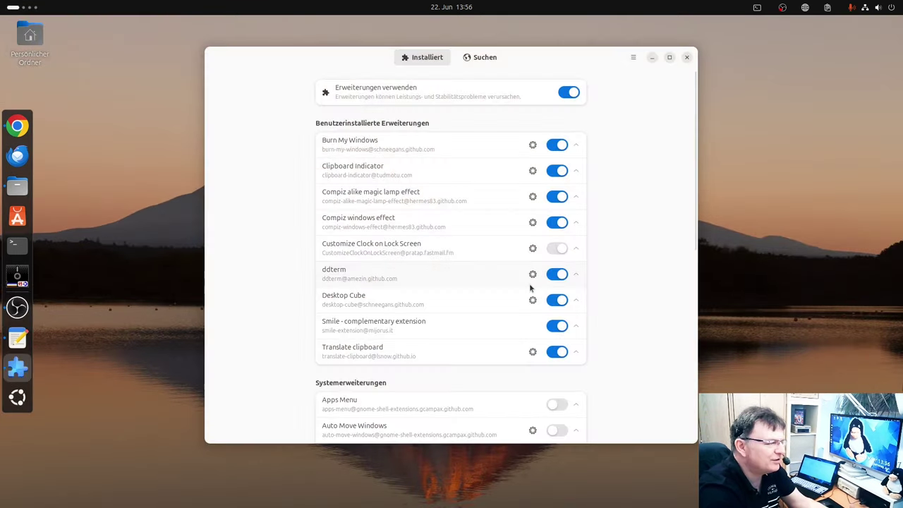
Step: Review the user-installed and system extensions, and check the Clipboard Indicator's history and its Einstellungen
drag(695, 99, 695, 275)
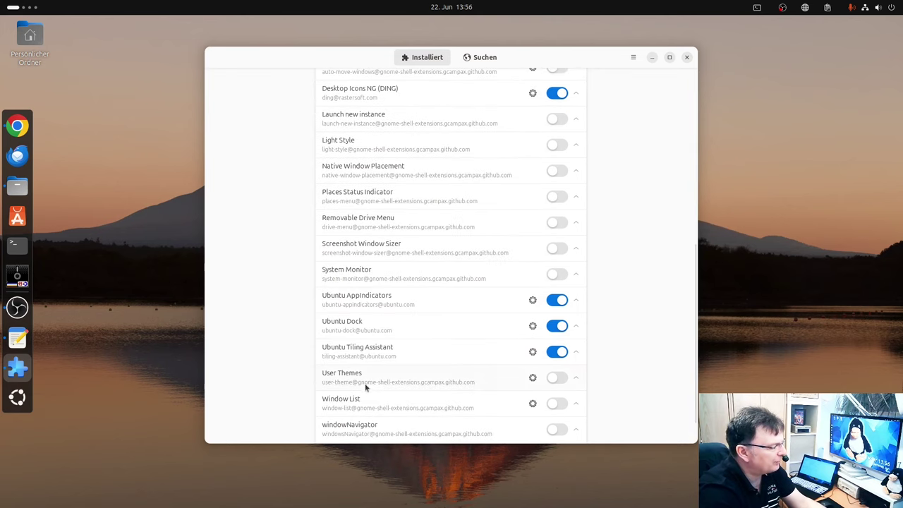
drag(695, 330, 687, 141)
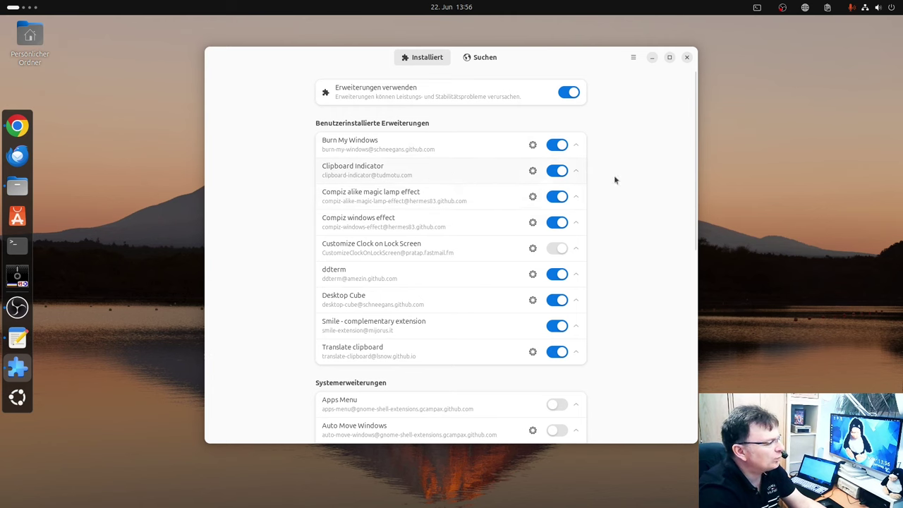
click(827, 8)
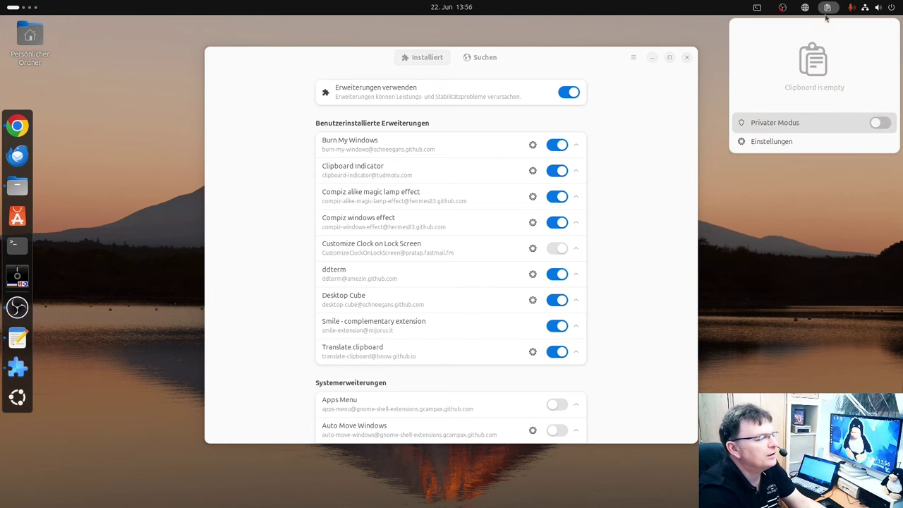
click(771, 142)
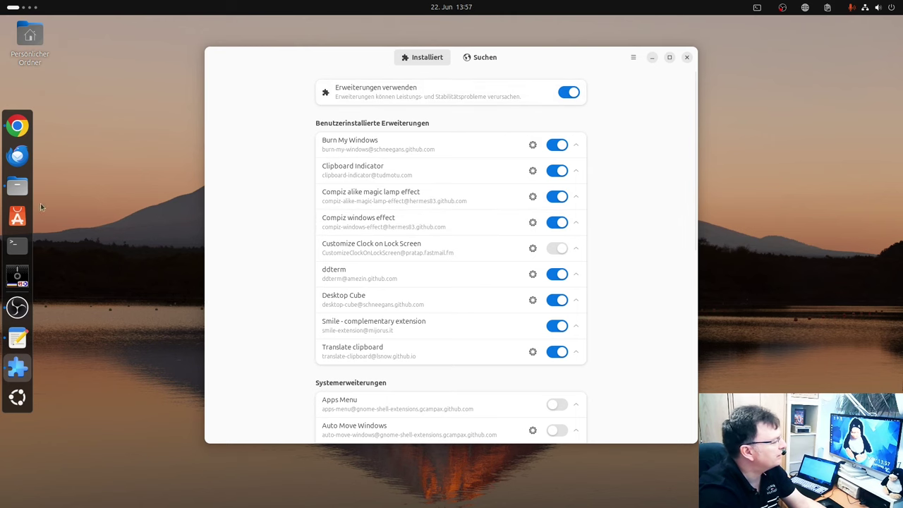
Step: Switch to Chrome, open the Google Store page, and copy the headline "Pixel kann mehr – mit Google AI."
click(17, 126)
click(67, 72)
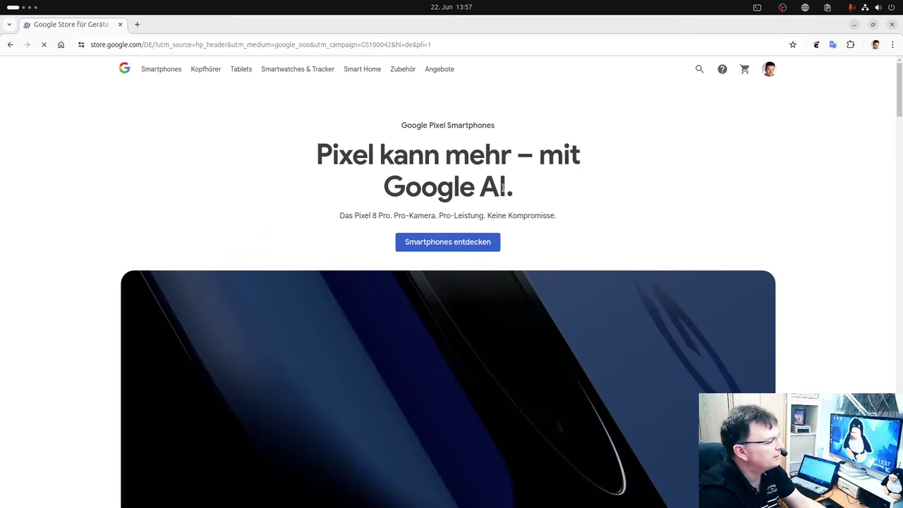
drag(531, 191, 317, 154)
right_click(368, 158)
click(497, 169)
Step: Copy the "Das Pixel 8 Pro" tagline and the text "Google Pixel Smartphones" from the store page, and close the browser
drag(338, 215, 564, 217)
right_click(552, 220)
click(554, 223)
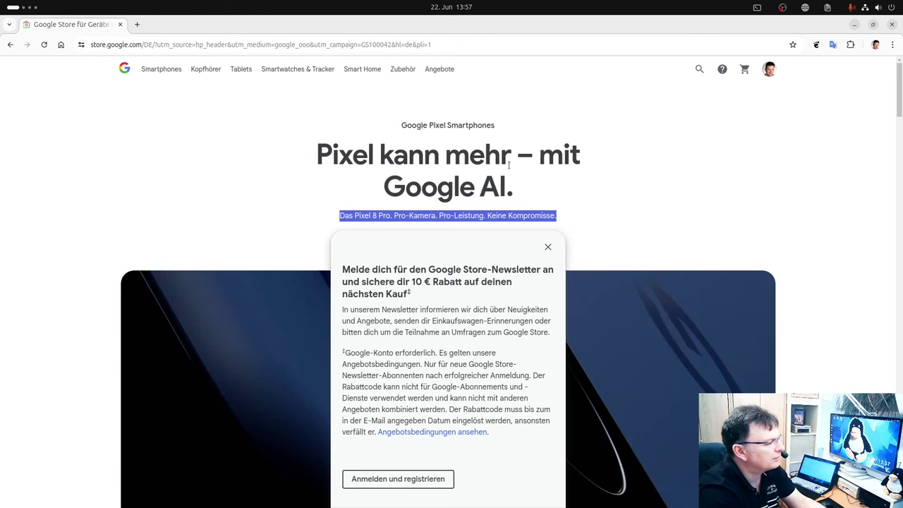
drag(504, 129, 399, 128)
right_click(416, 126)
click(441, 137)
click(892, 24)
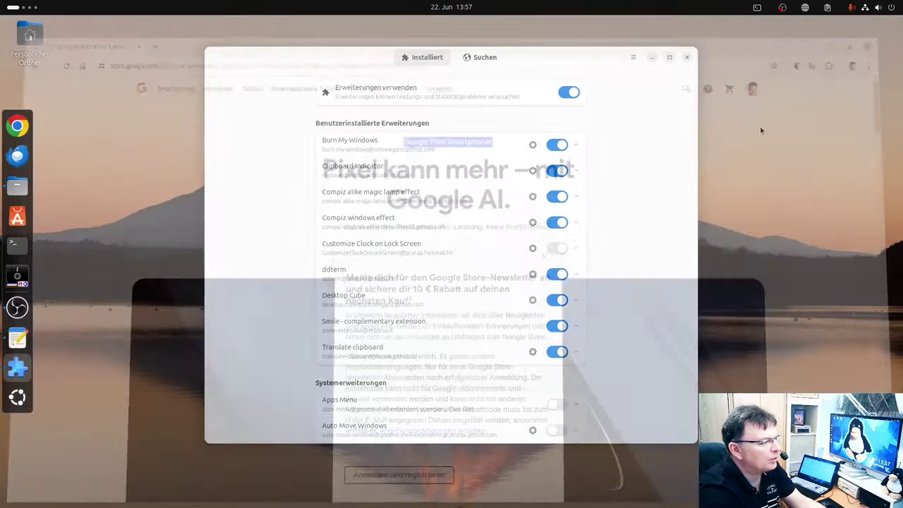
Step: Select the "Das Pixel 8 Pro" entry in the clipboard history, and switch to the "Pixel kann mehr – mit Google AI." entry
click(828, 7)
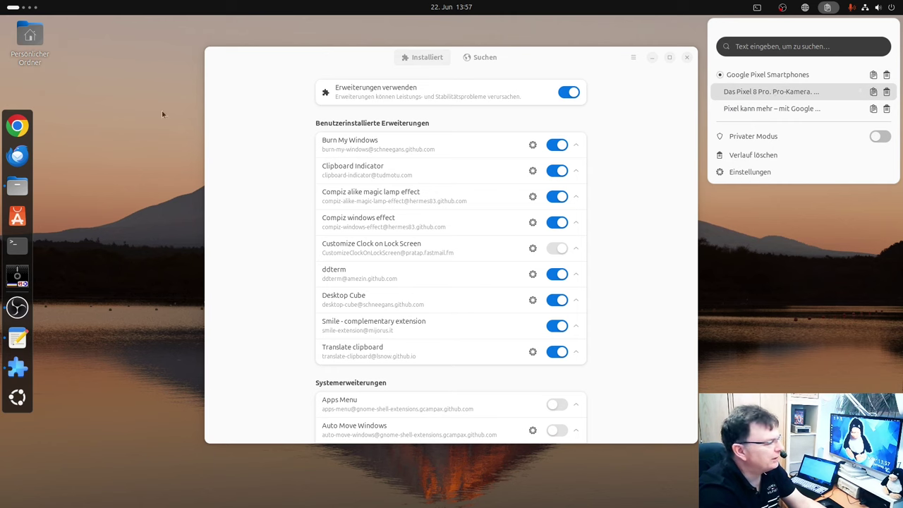
click(758, 89)
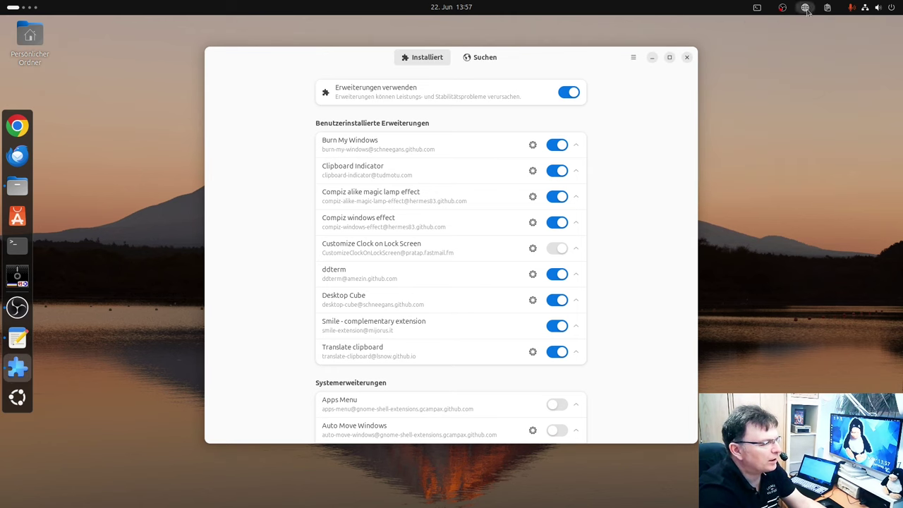
click(827, 8)
click(782, 107)
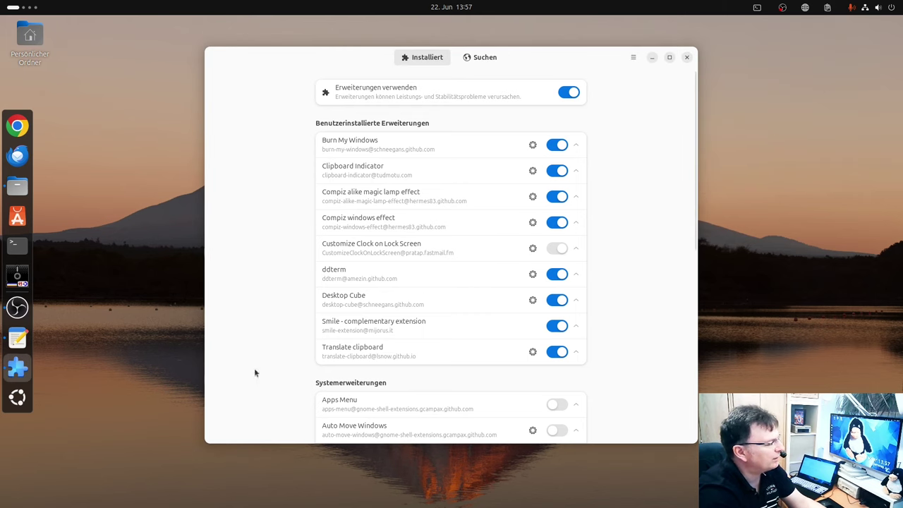
Step: Paste the selected clipboard headline into a new document in the text editor
click(18, 339)
right_click(334, 170)
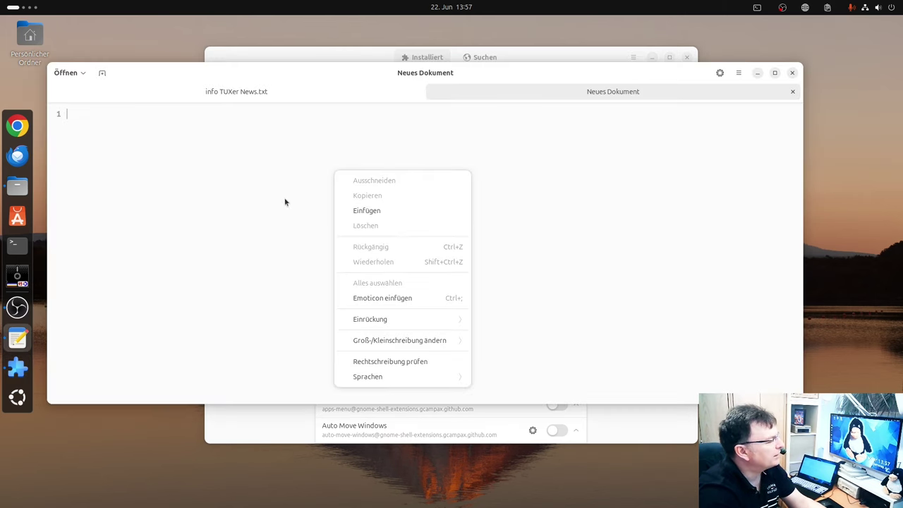
click(386, 210)
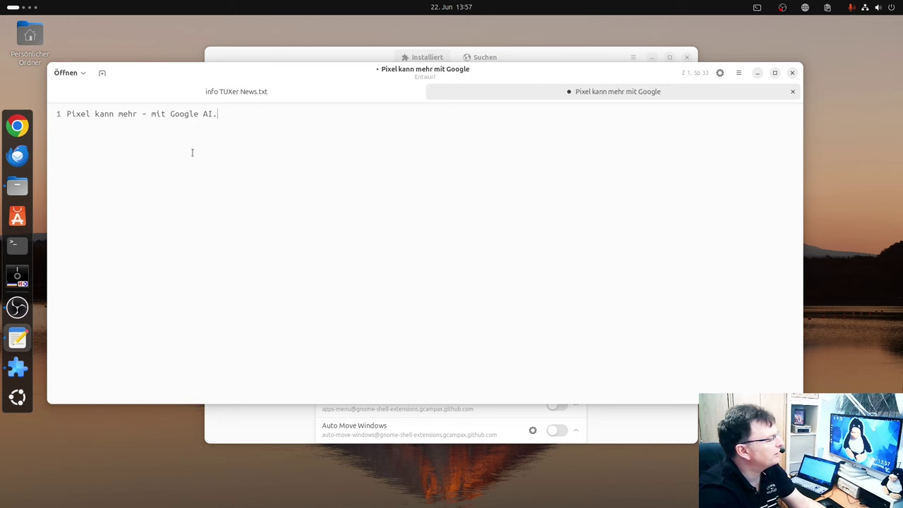
Step: Select "Google Pixel Smartphones" in the clipboard history and paste it on line 3 of the draft
click(829, 8)
click(764, 74)
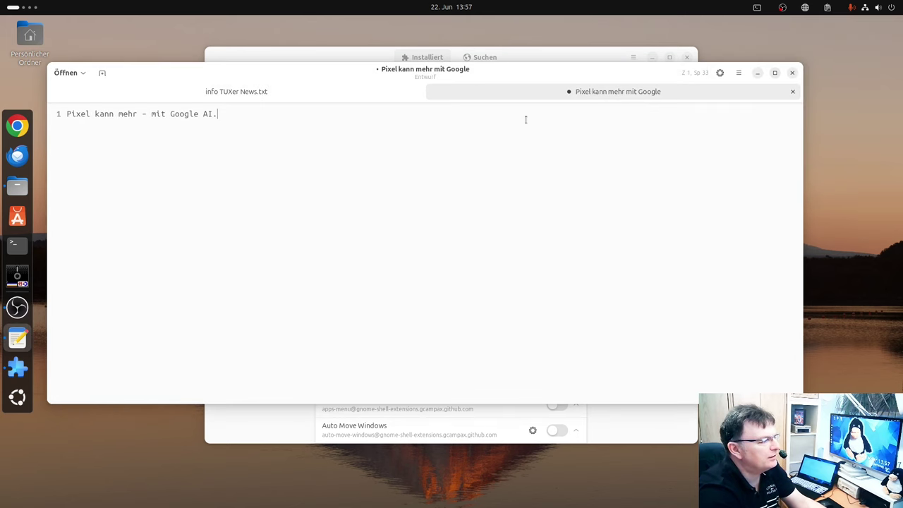
right_click(314, 158)
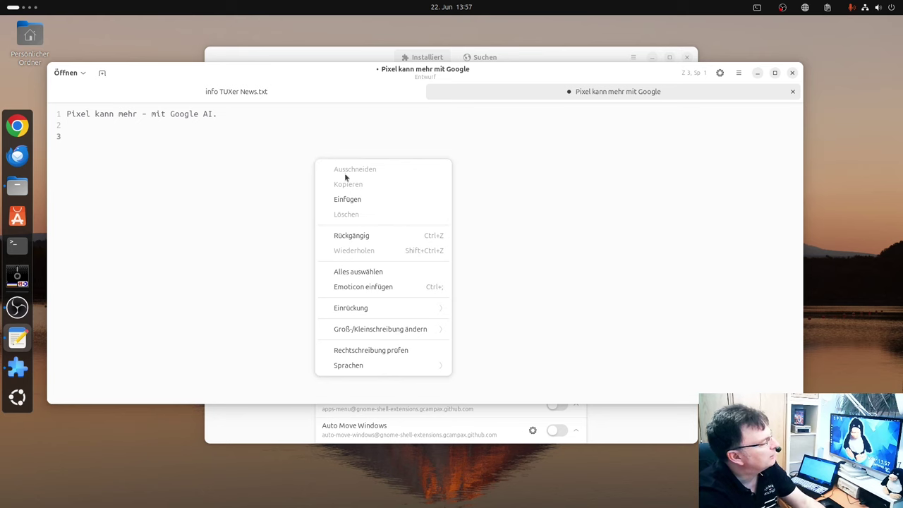
click(356, 199)
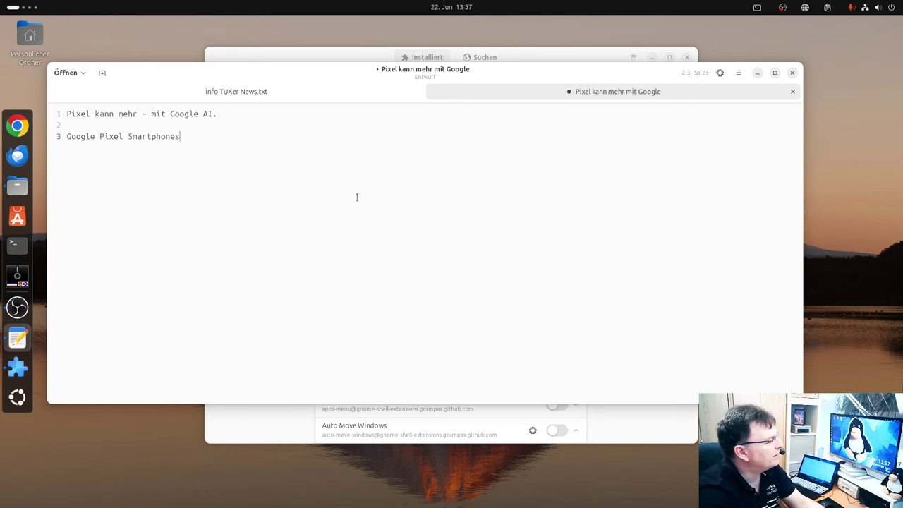
Step: Paste the "Pixel kann mehr – mit Google AI." clipboard entry on line 5, and close the draft, discarding its changes
click(828, 8)
click(802, 107)
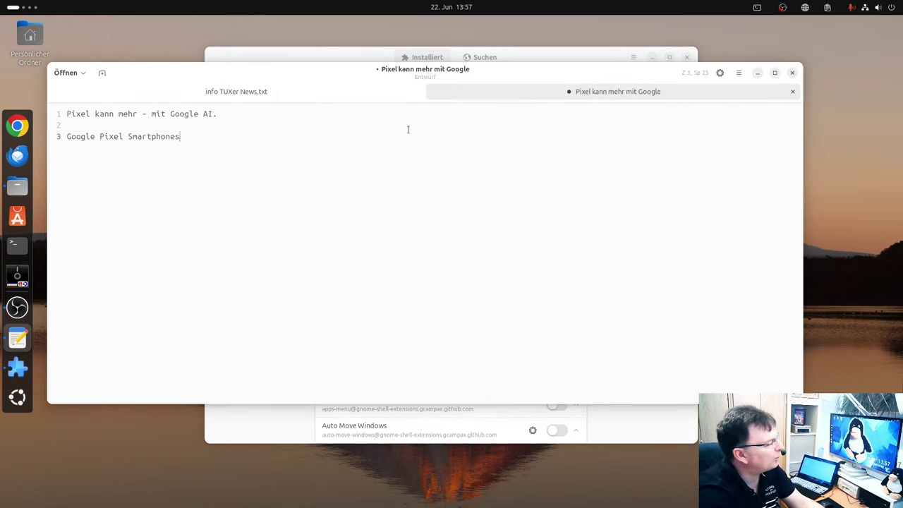
right_click(246, 161)
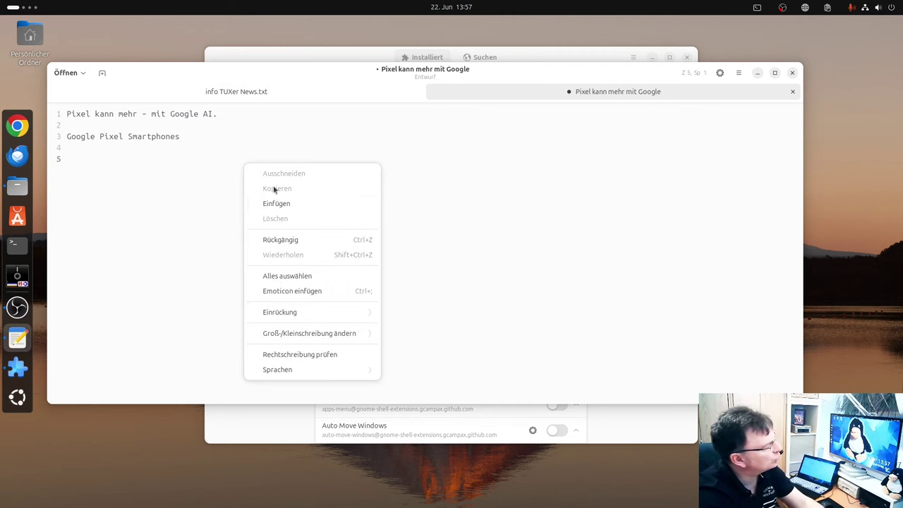
click(276, 203)
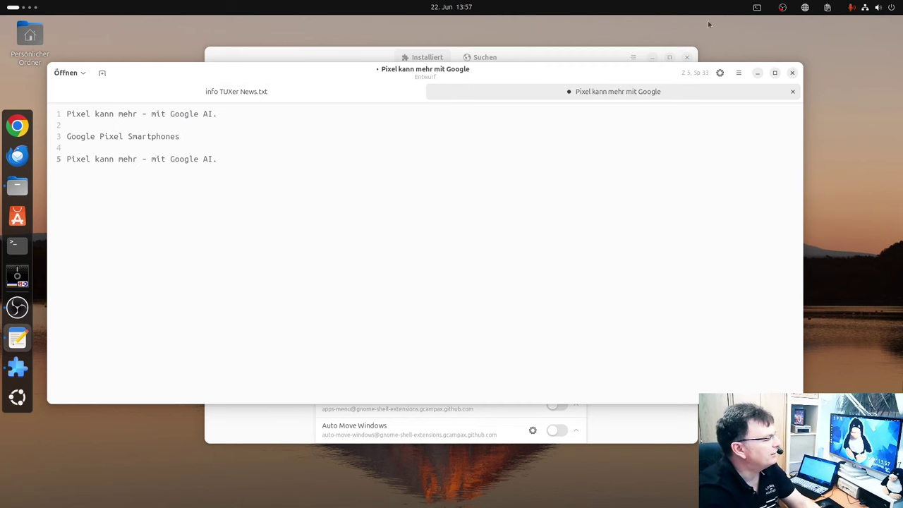
click(793, 92)
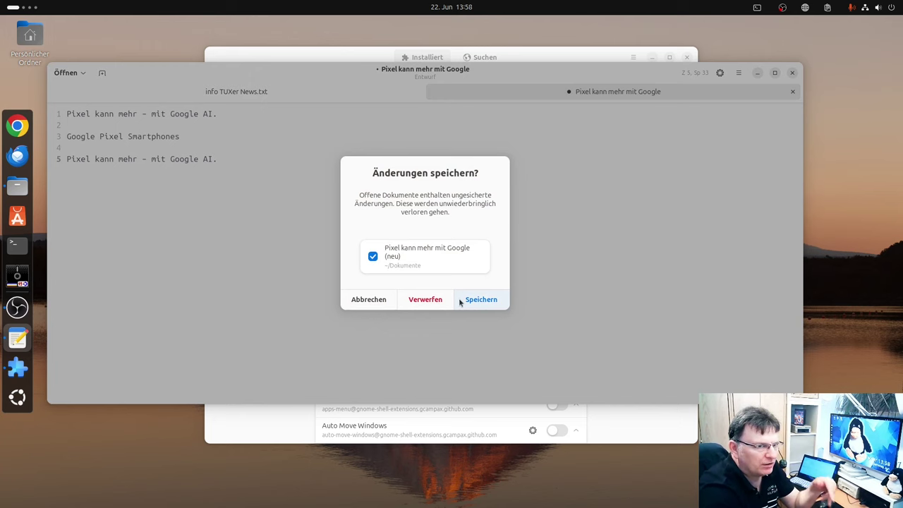
click(426, 302)
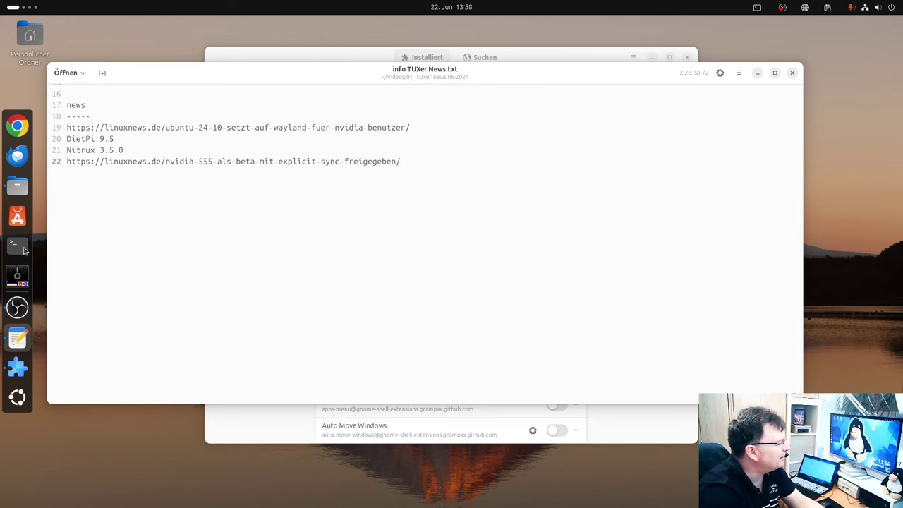
Step: Bring the Erweiterungs-Manager to the front and move its window around the desktop to demonstrate the Compiz windows effect
click(17, 368)
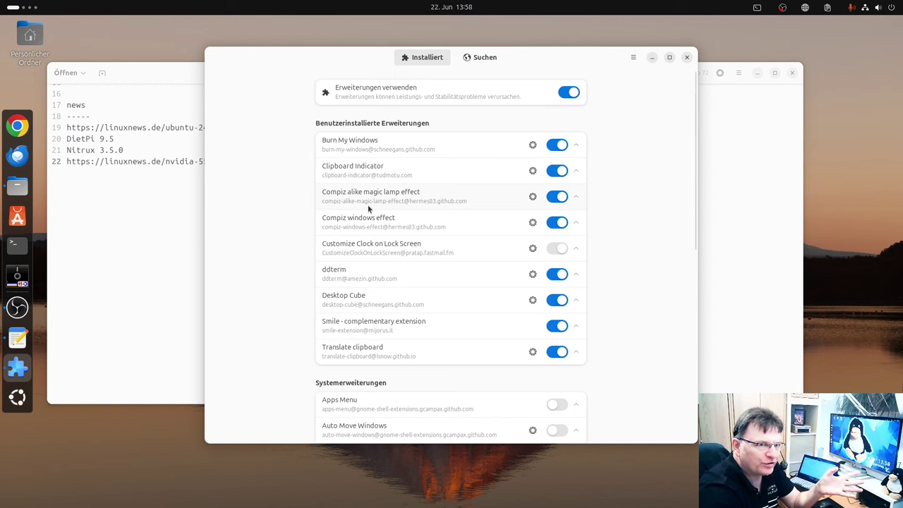
drag(514, 9, 204, 271)
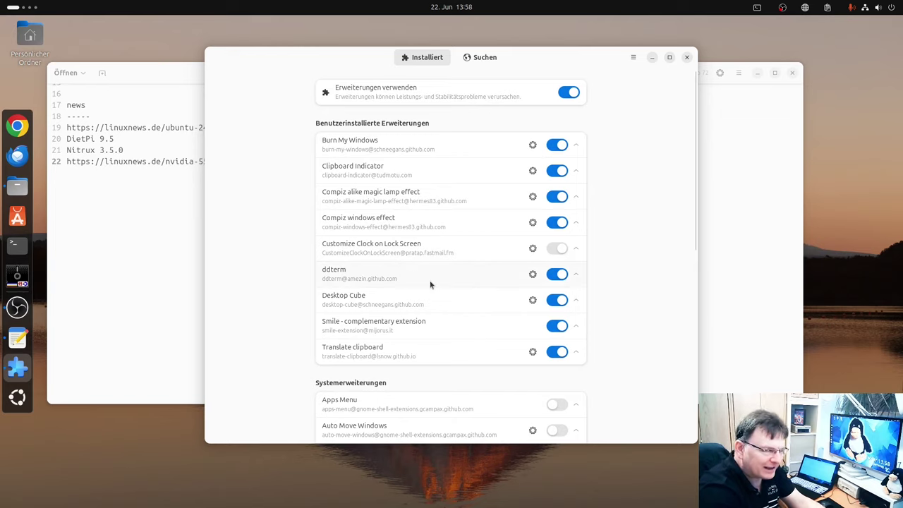
drag(344, 55, 376, 50)
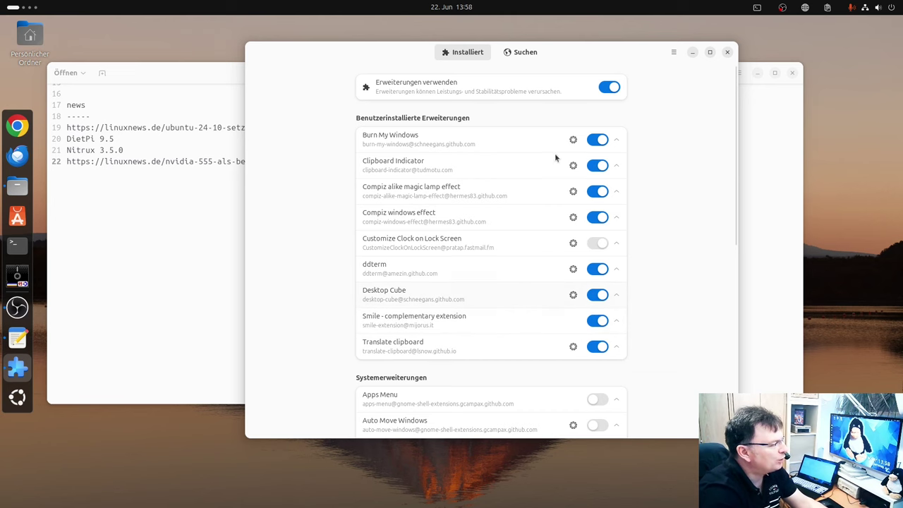
drag(563, 9, 588, 124)
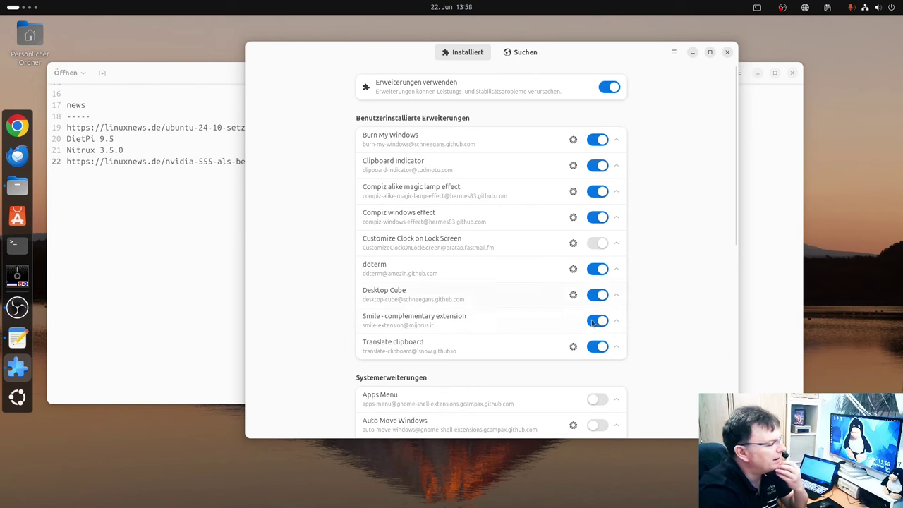
Step: Check the description and version of Smile - complementary extension, and collapse its details
click(616, 321)
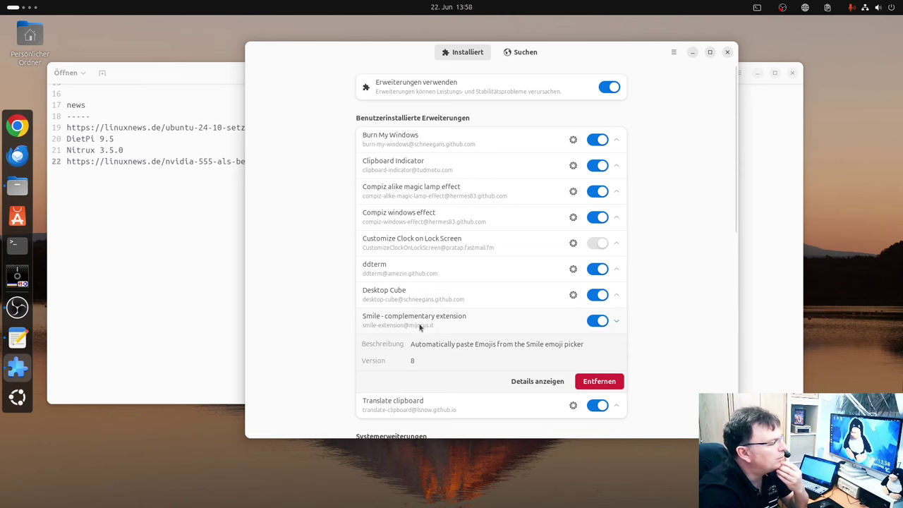
click(616, 321)
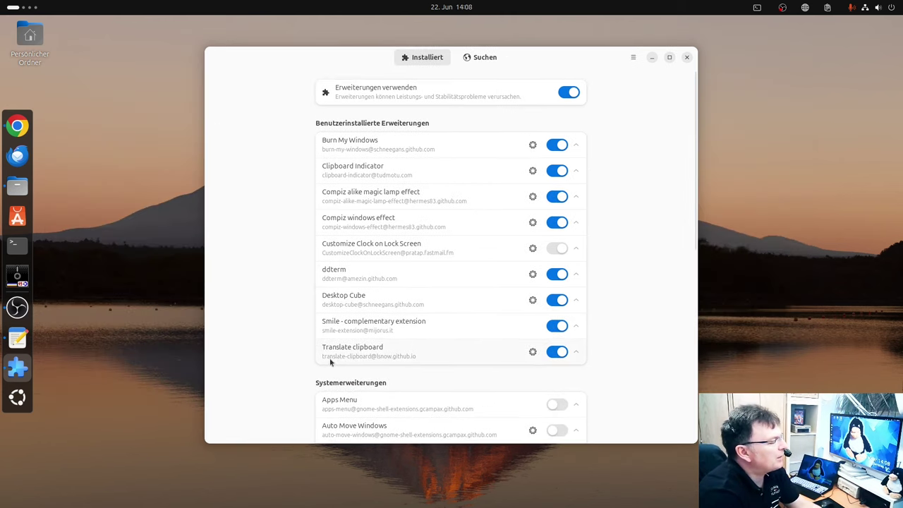
Step: Turn off the Translate clipboard extension, and in Chrome select the opening sentence of the Tails 6.4 release text on DistroWatch
click(554, 352)
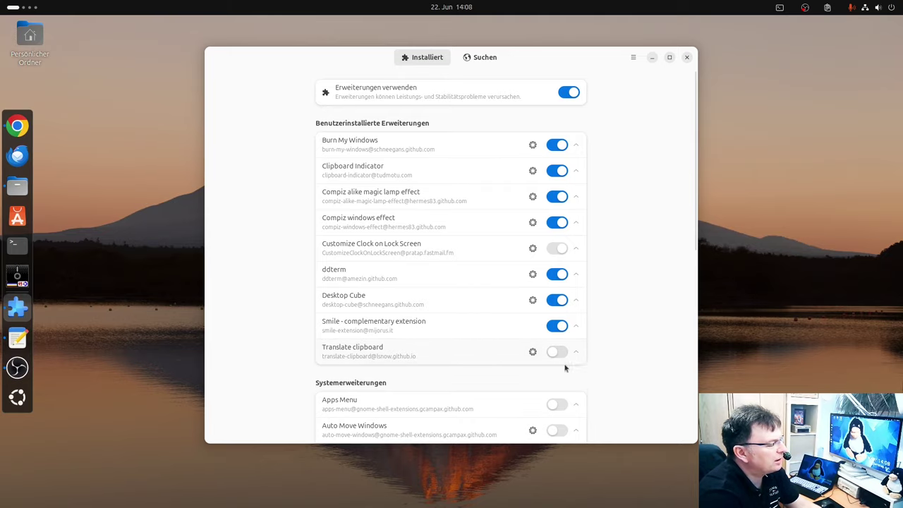
click(17, 125)
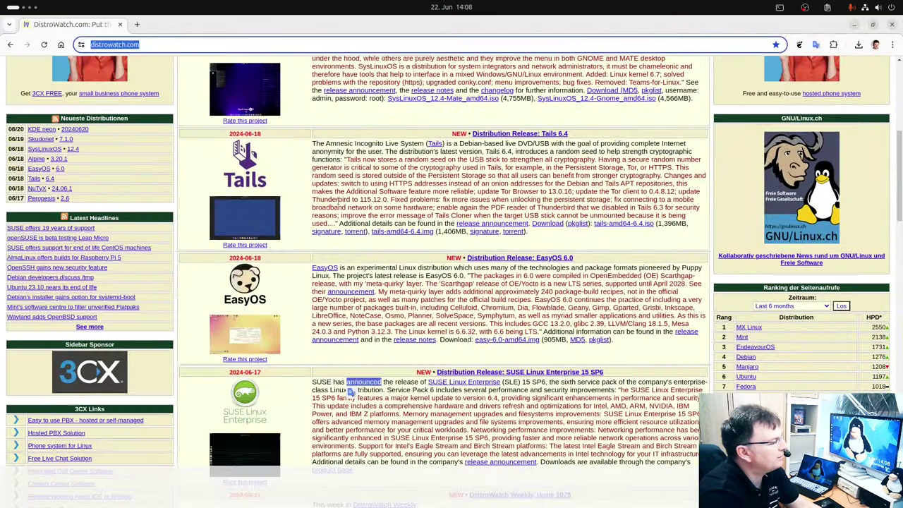
drag(311, 145, 387, 154)
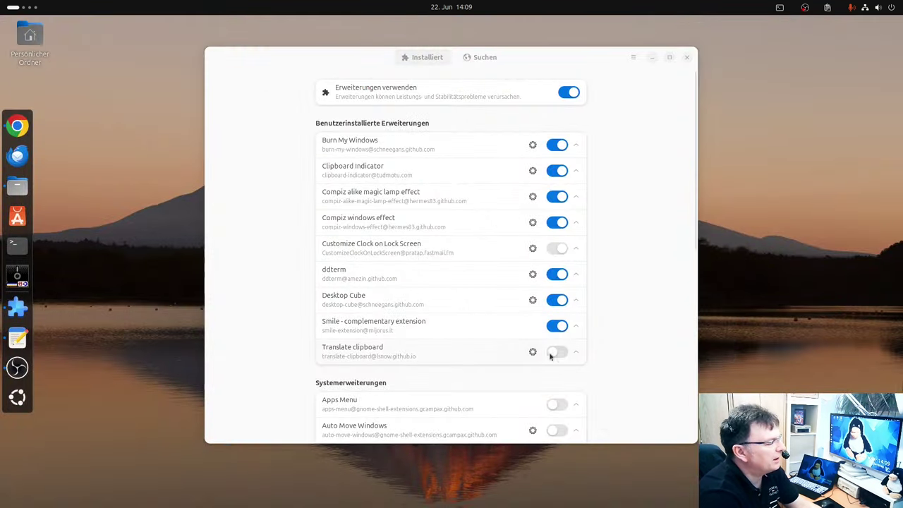
Step: Turn the Translate clipboard extension back on, return to Chrome and view the extension's translation options
click(555, 352)
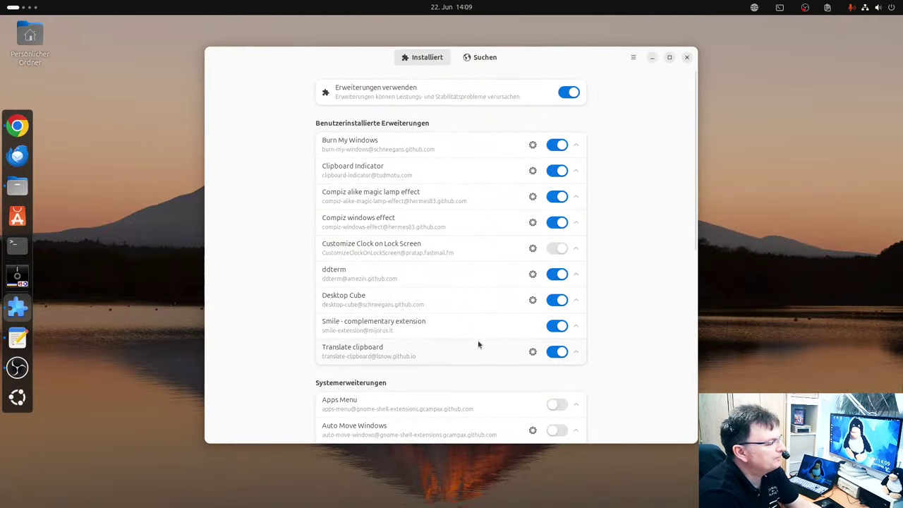
click(17, 125)
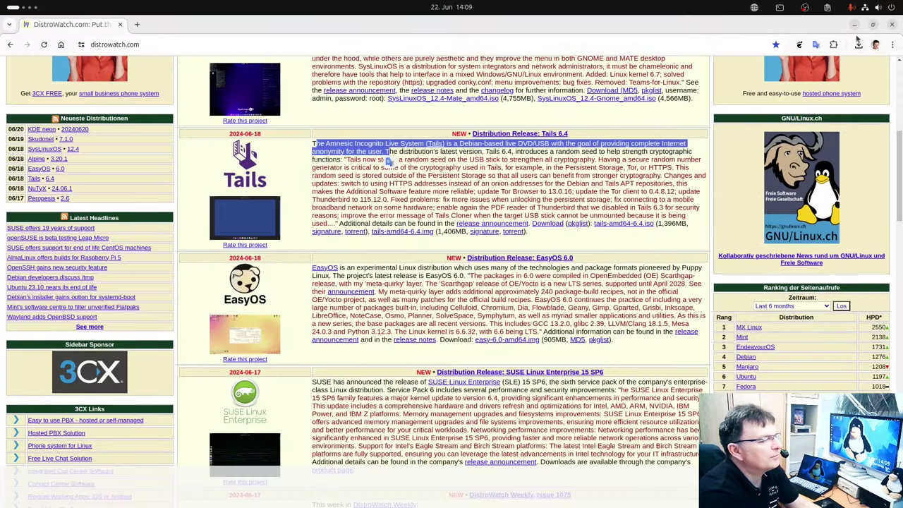
click(753, 8)
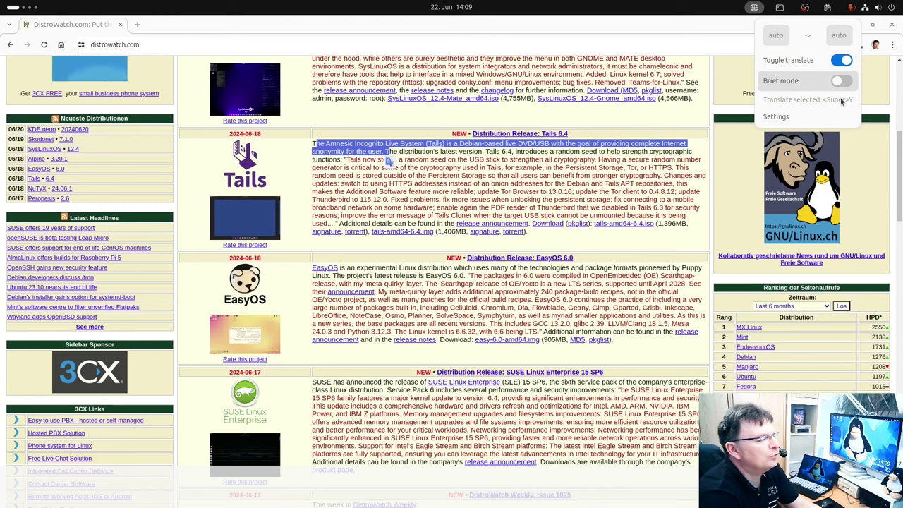
click(439, 273)
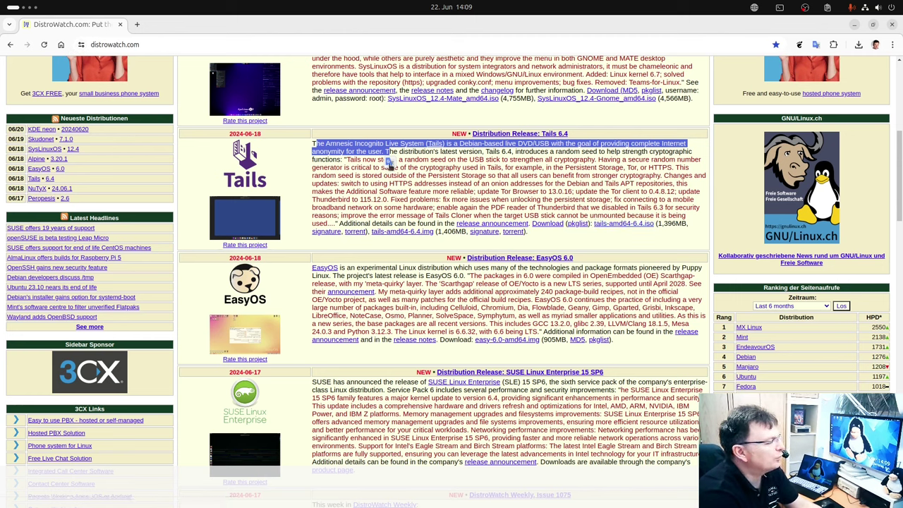
Step: Translate the selected Tails sentence with the Google Translate browser extension and play the German audio
click(816, 46)
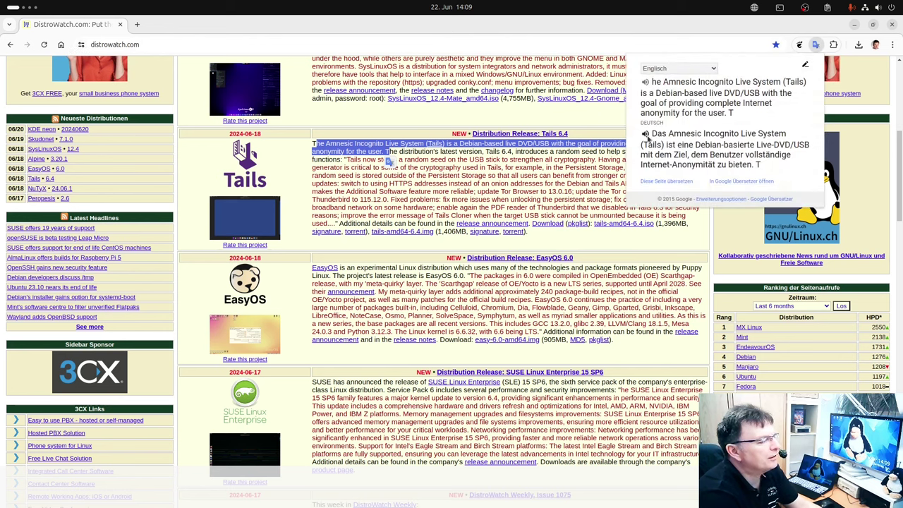
click(644, 134)
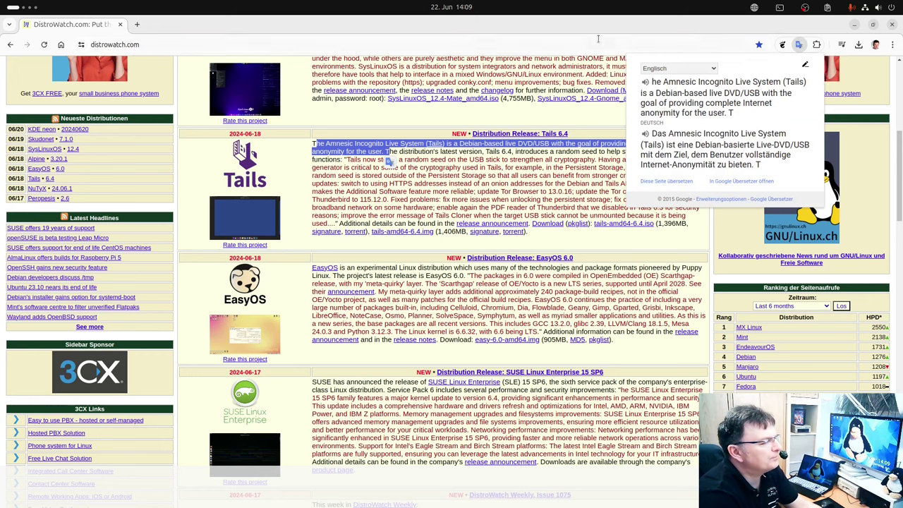
click(658, 43)
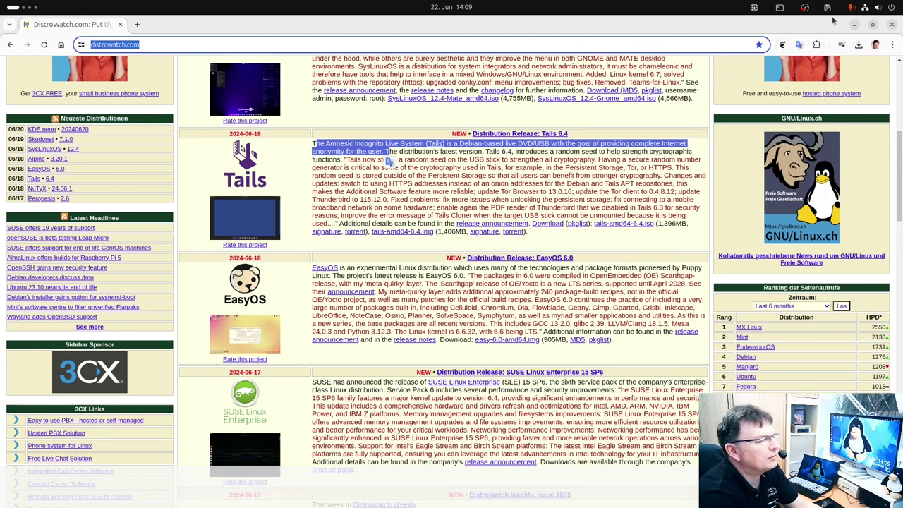
click(800, 44)
click(800, 45)
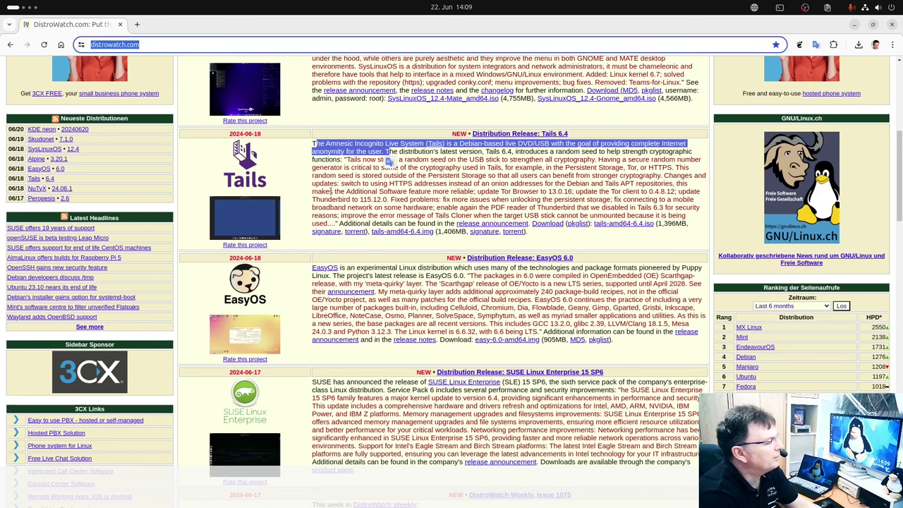
Step: Select the entire DistroWatch page, translate it with the Google Translate extension and look through the text
click(411, 203)
key(ctrl+a)
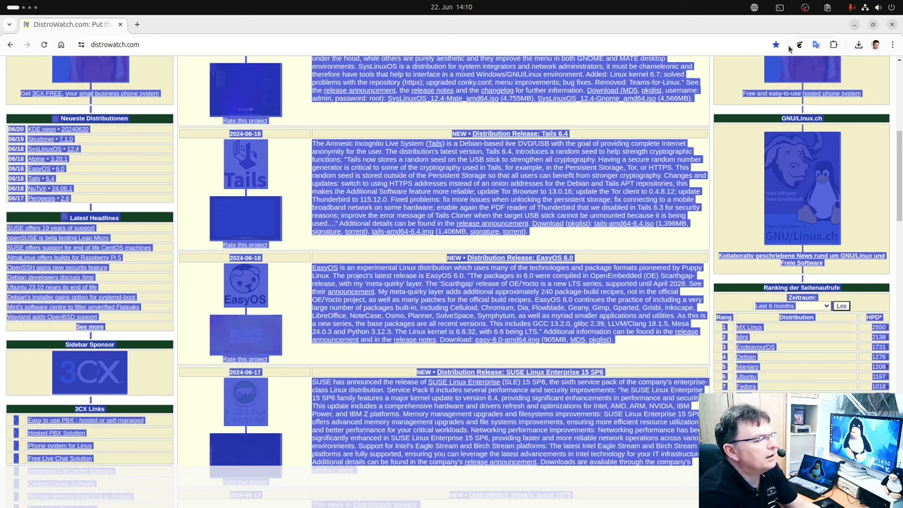
click(816, 45)
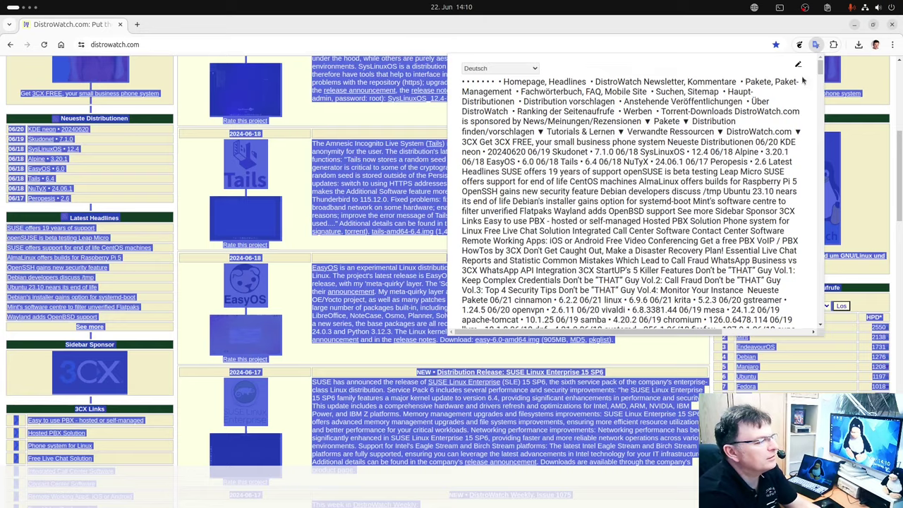
click(819, 90)
drag(819, 83, 812, 321)
key(Escape)
Step: Select the full Tails 6.4 release paragraph, translate it with the browser extension and read through the German version
click(309, 143)
drag(309, 144, 542, 240)
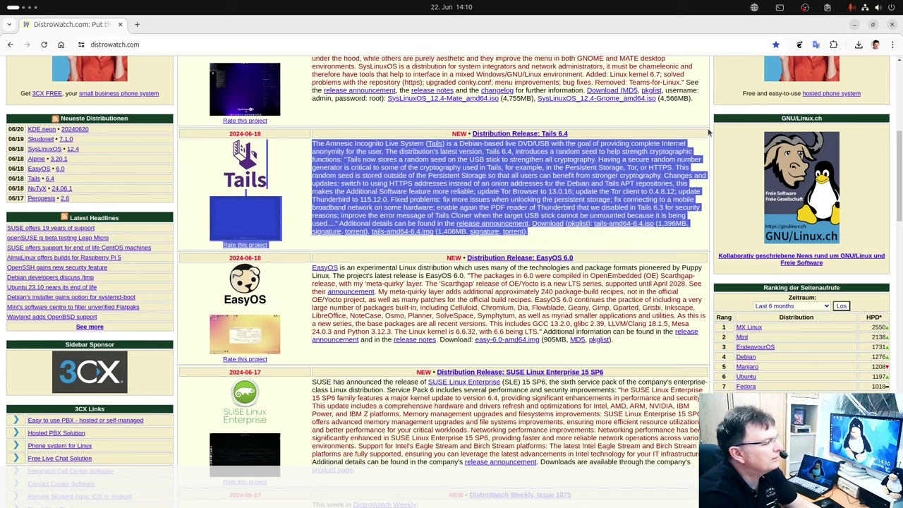
click(815, 44)
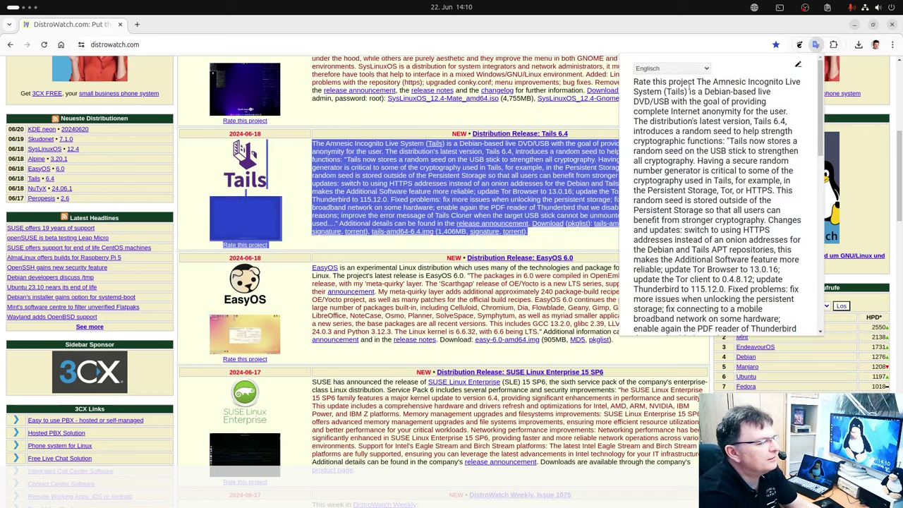
drag(820, 91, 827, 299)
scroll(636, 201, up, 5)
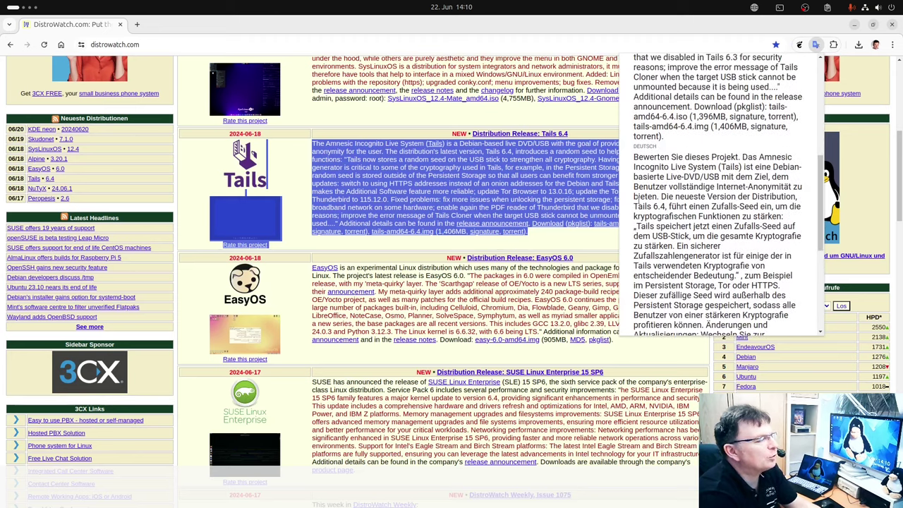
drag(820, 192, 818, 127)
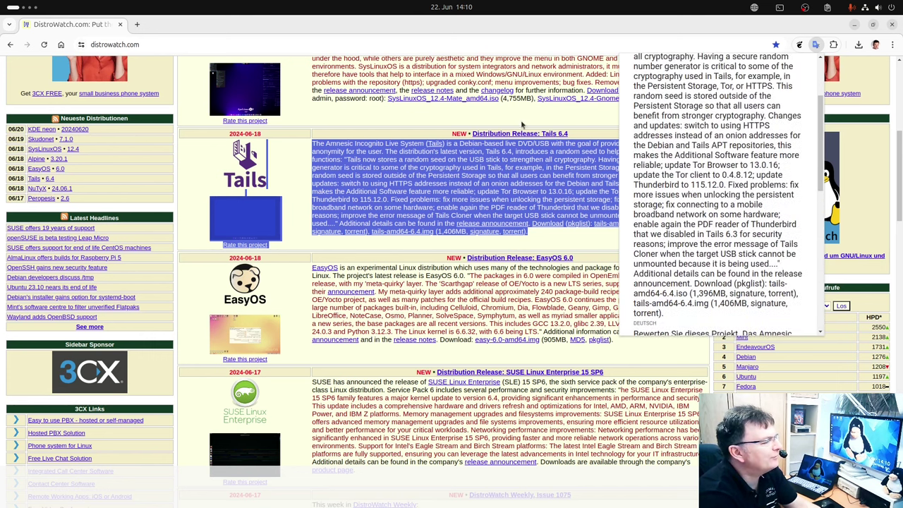
Step: Request a translation of the Tails 6.4 text from "functions:" to the end of the paragraph, and minimise the browser
click(539, 141)
drag(397, 182, 313, 159)
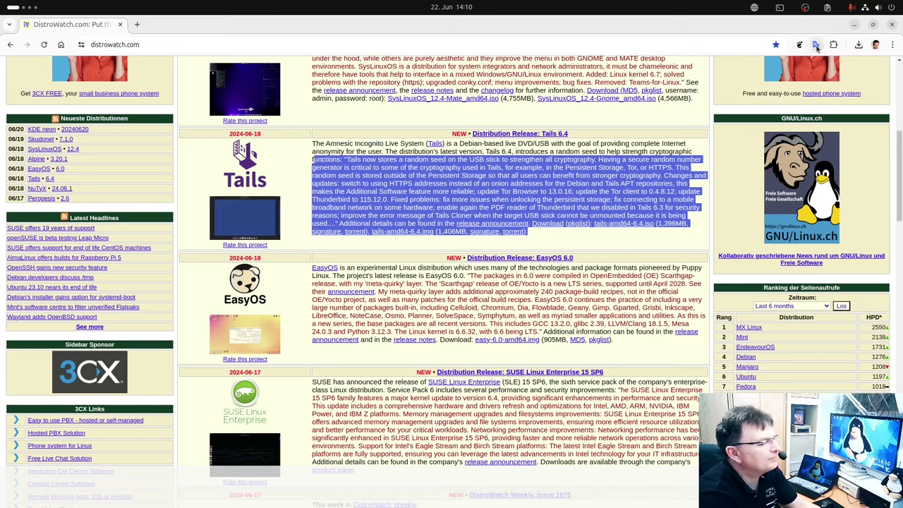
click(815, 44)
click(700, 43)
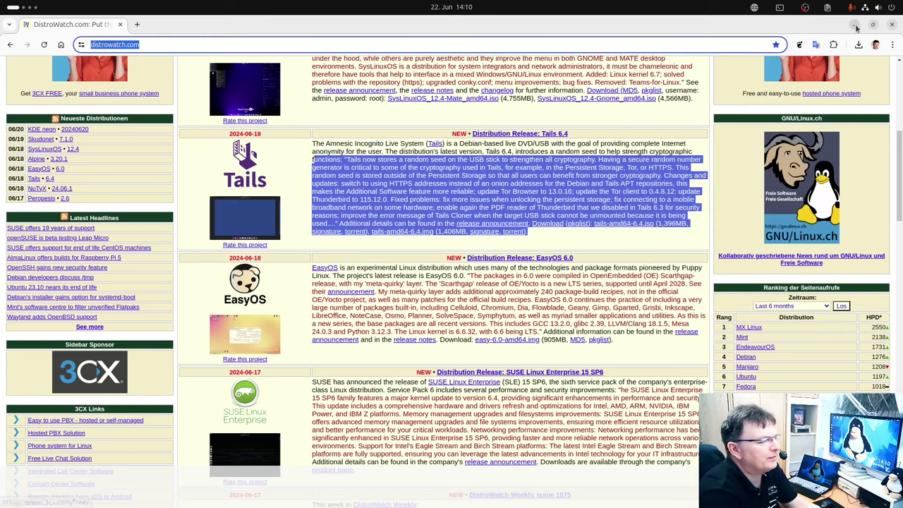
key(super+h)
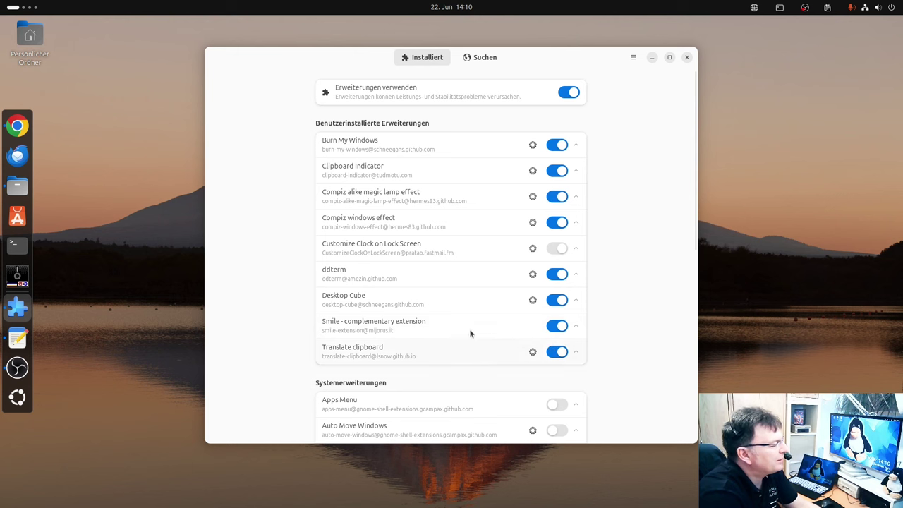
Step: Try out the ddterm drop-down terminal and open the ddterm preferences, moving their window away from the screen corner
click(779, 8)
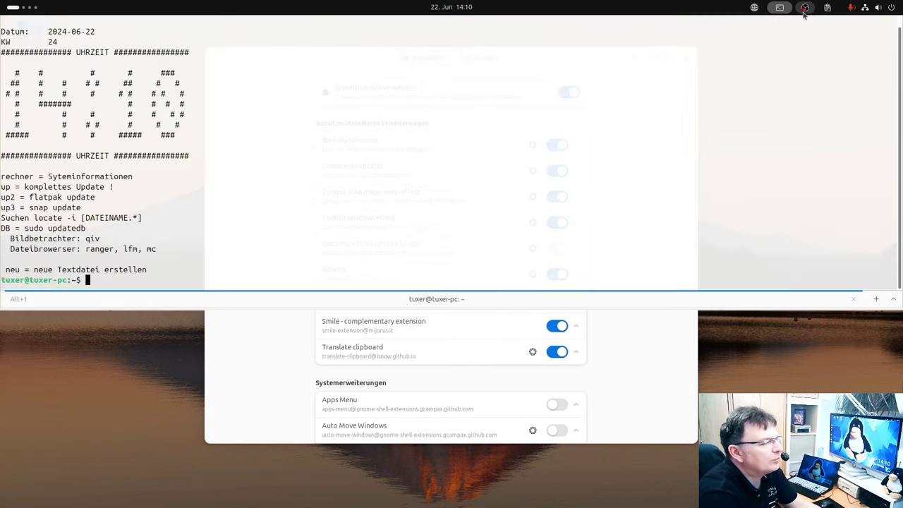
click(781, 8)
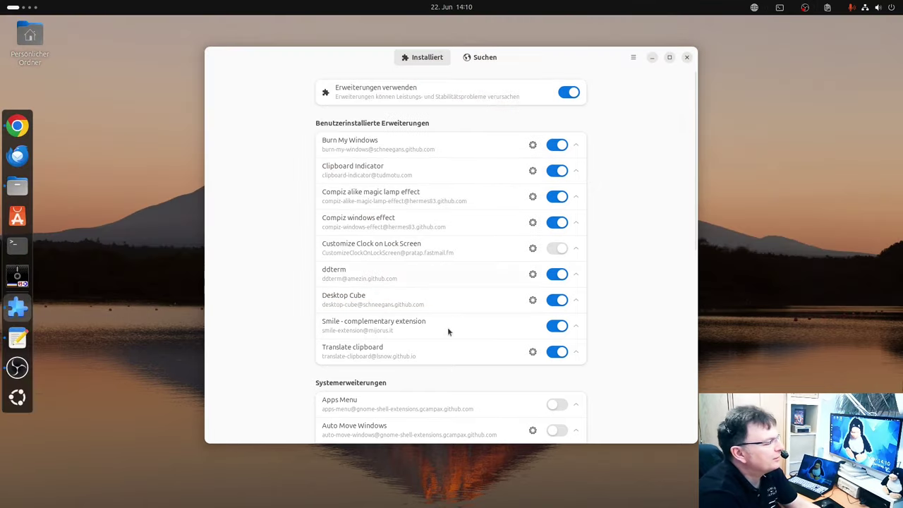
click(532, 274)
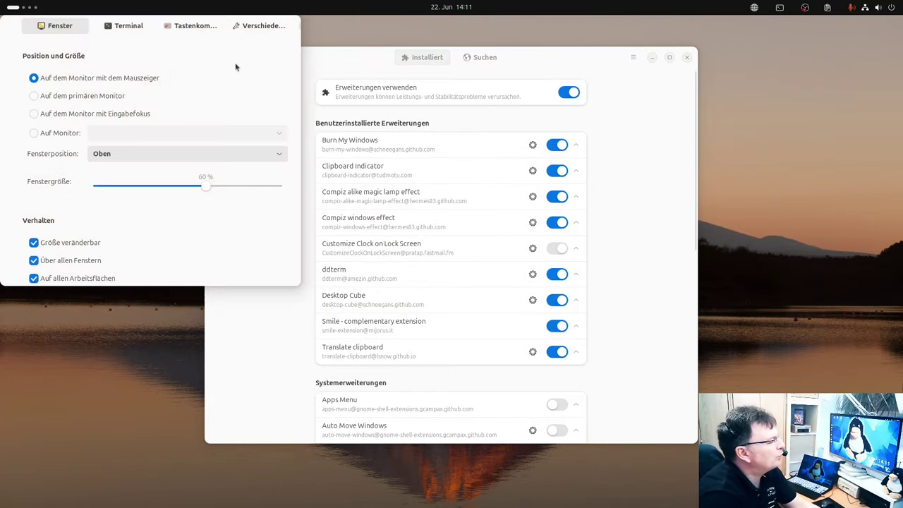
drag(221, 26, 355, 170)
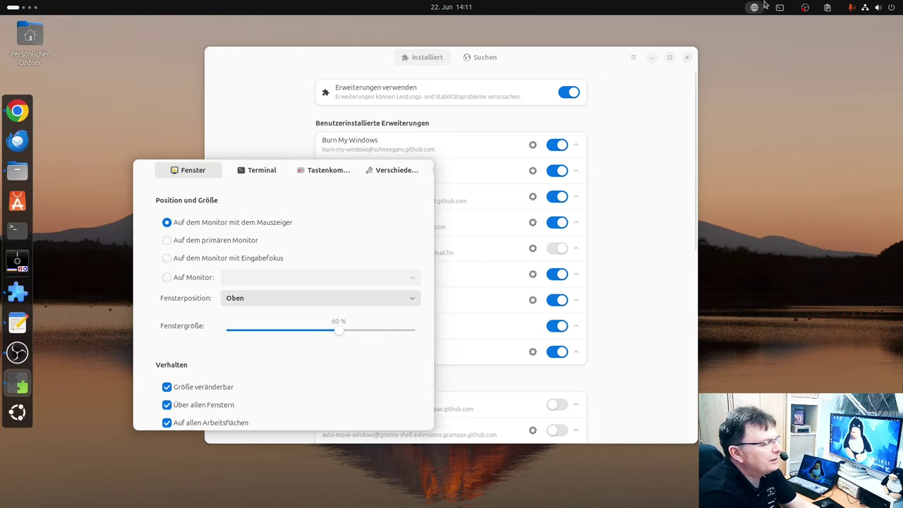
click(779, 7)
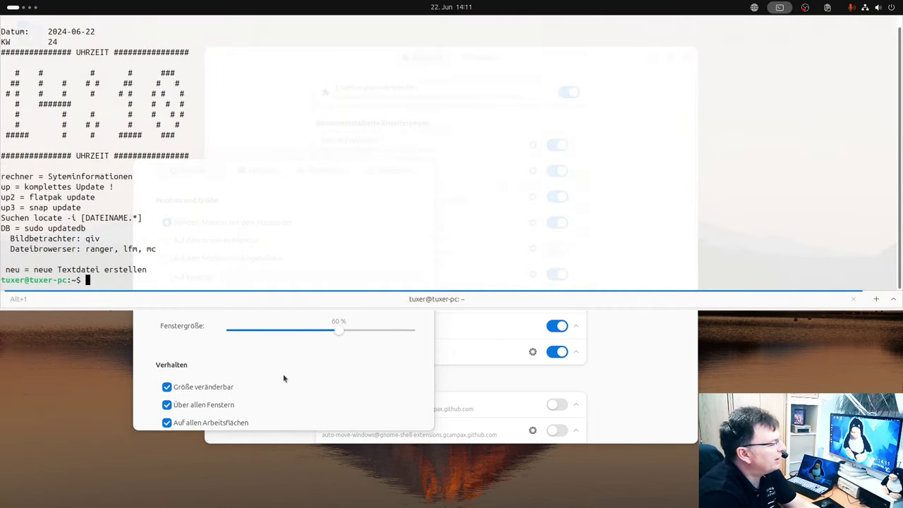
click(420, 403)
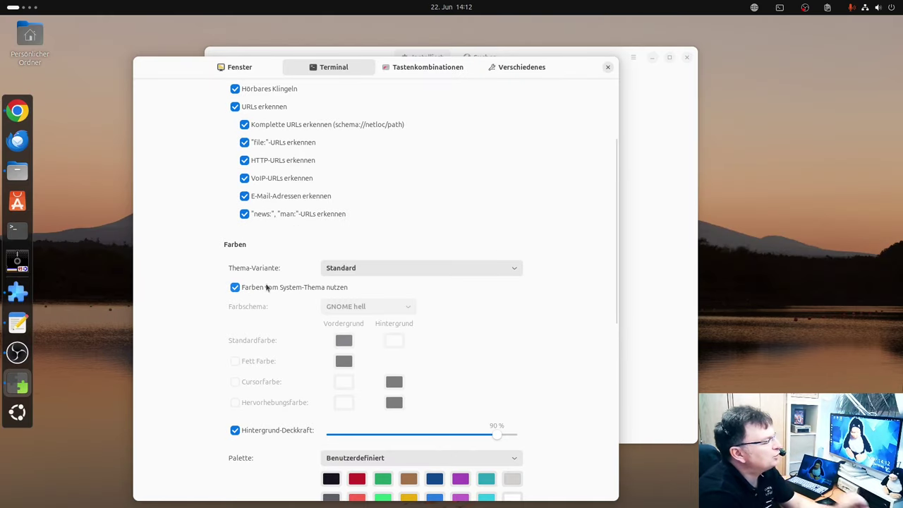
Step: Disable "Farben vom System-Thema nutzen" for ddterm and set the colour scheme to GNOME dunkel
click(235, 288)
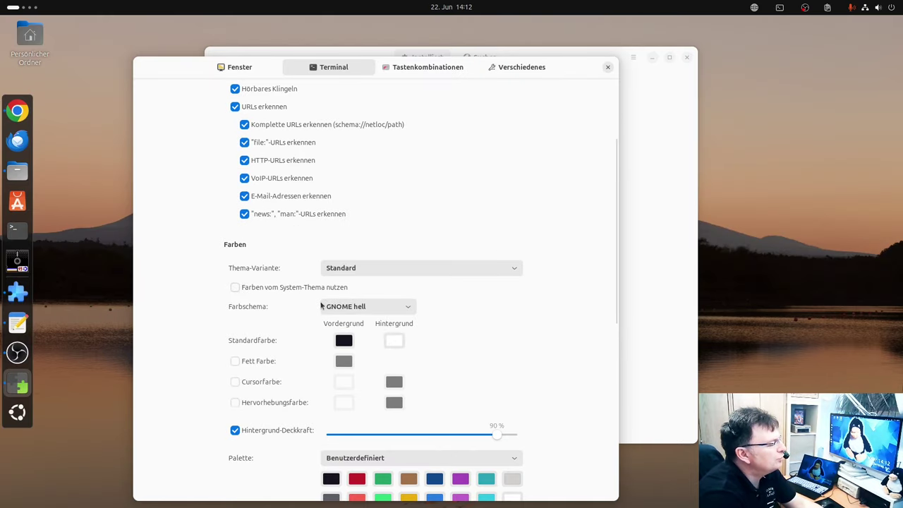
click(395, 309)
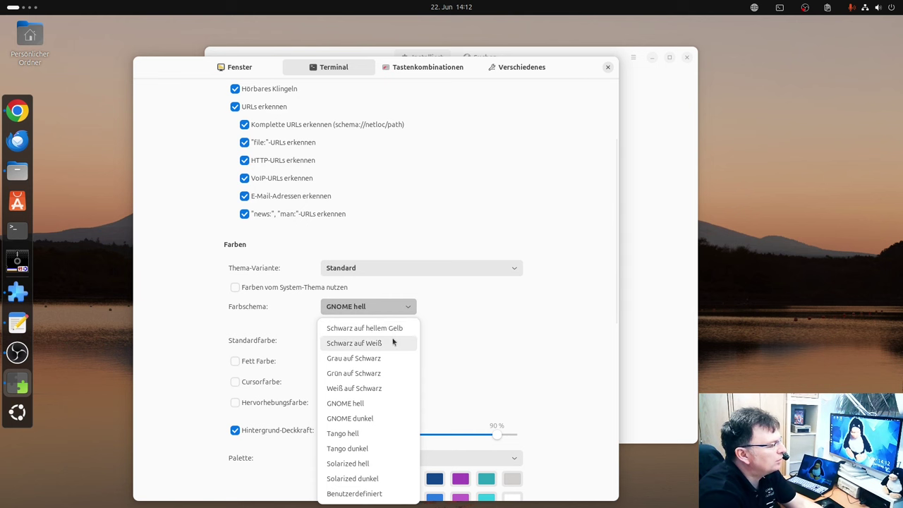
click(376, 418)
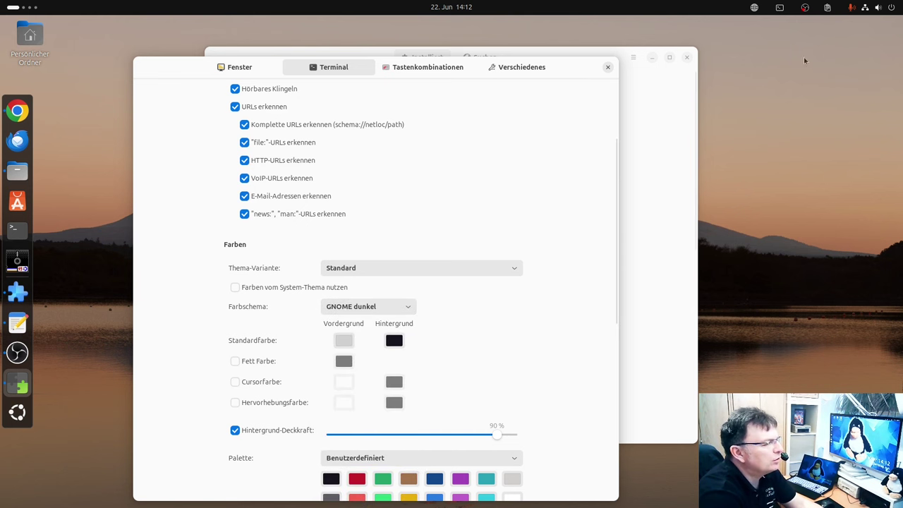
Step: Preview the drop-down terminal, set its Hintergrund-Deckkraft to 100 %, and show the terminal again
click(782, 7)
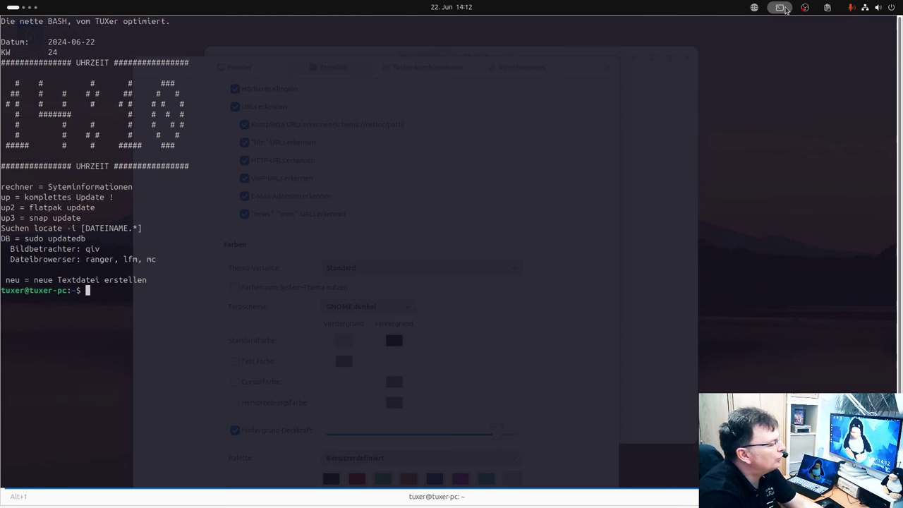
click(783, 8)
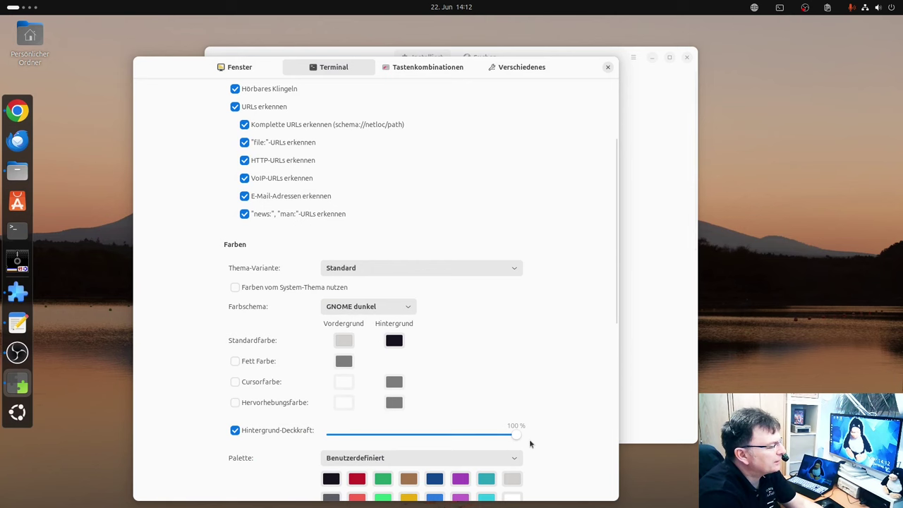
click(779, 7)
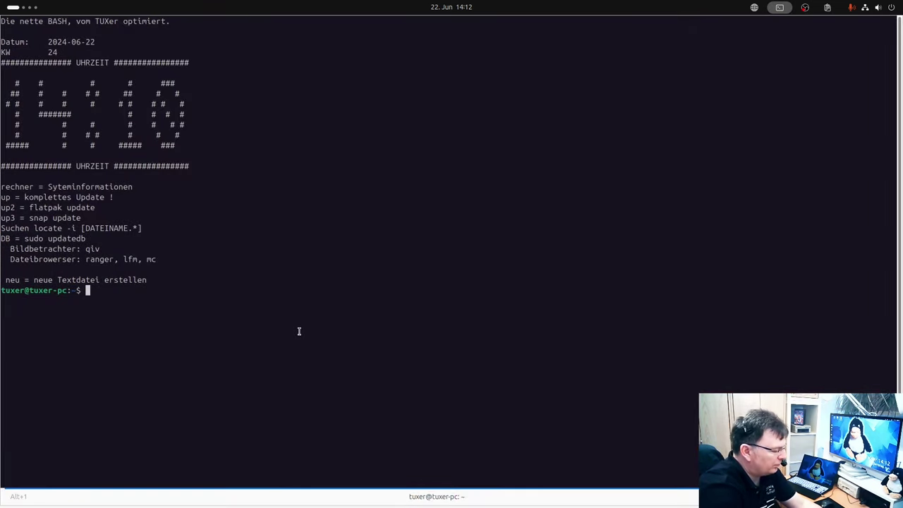
Step: Run the rechner command in the drop-down terminal and enlarge the text to make the system information readable
text(rechner)
key(Return)
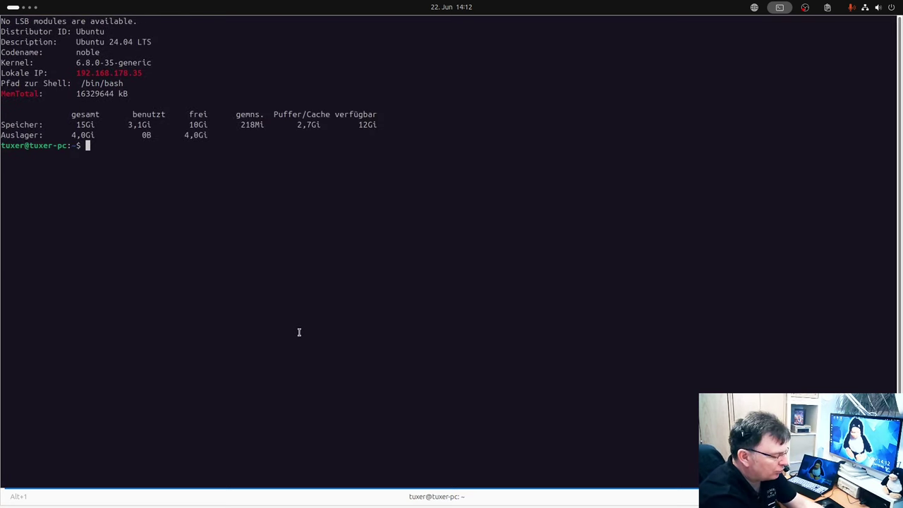
key(ctrl+plus)
key(ctrl+plus)
key(ctrl+plus)
key(ctrl+plus)
key(ctrl+plus)
key(ctrl+plus)
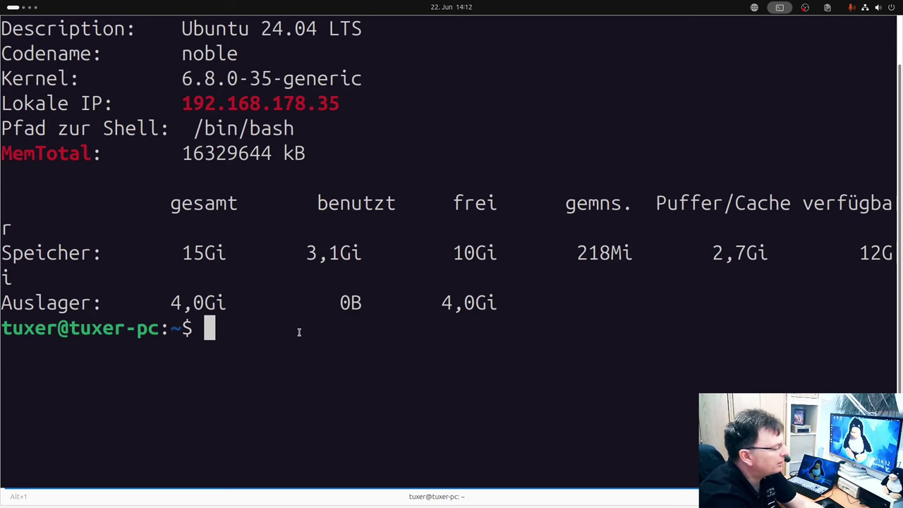
key(ctrl+minus)
key(ctrl+minus)
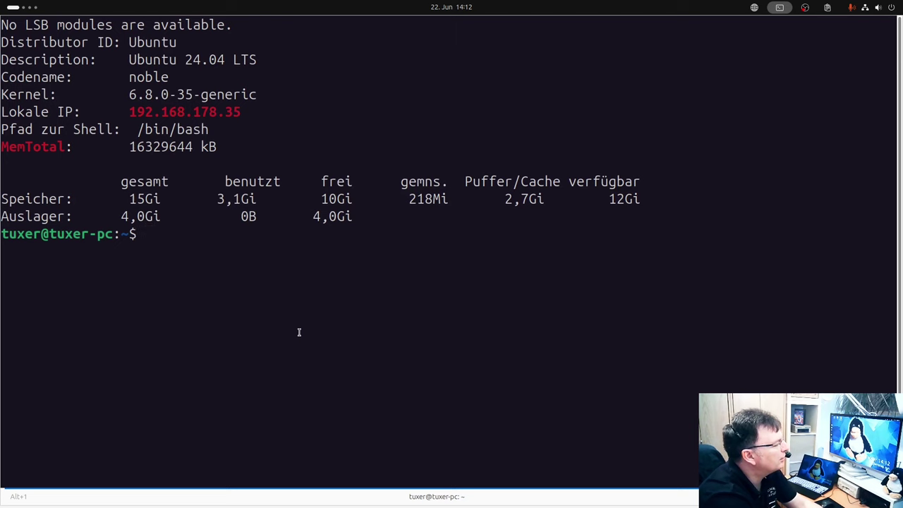
Step: Run uname -a on a fresh line in the drop-down terminal to print the kernel and system details
key(Return)
key(Return)
text(uname )
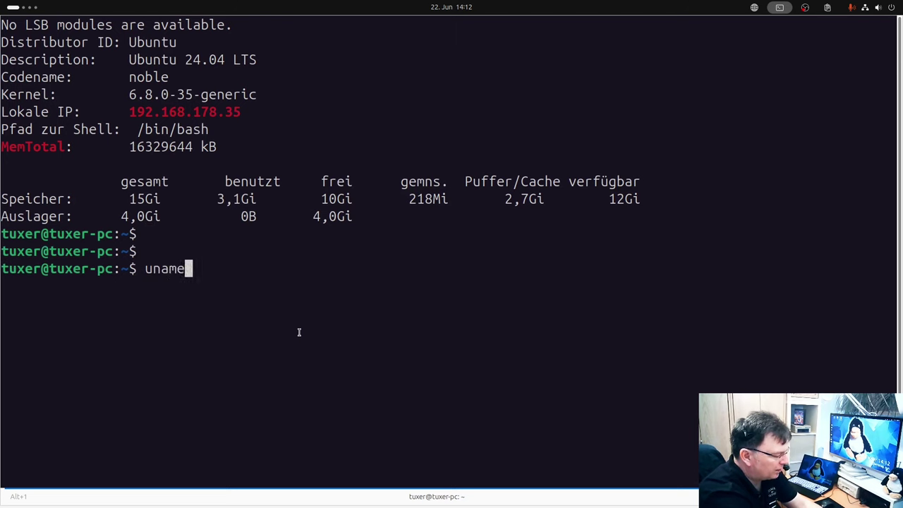
text(-a)
key(Return)
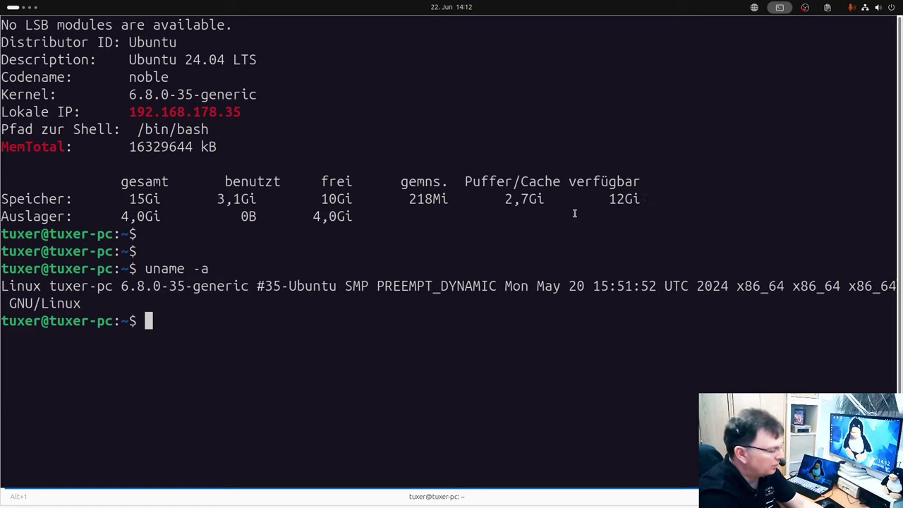
Step: Demonstrate hiding and showing the drop-down terminal, and end its shell session with the exit command
click(779, 7)
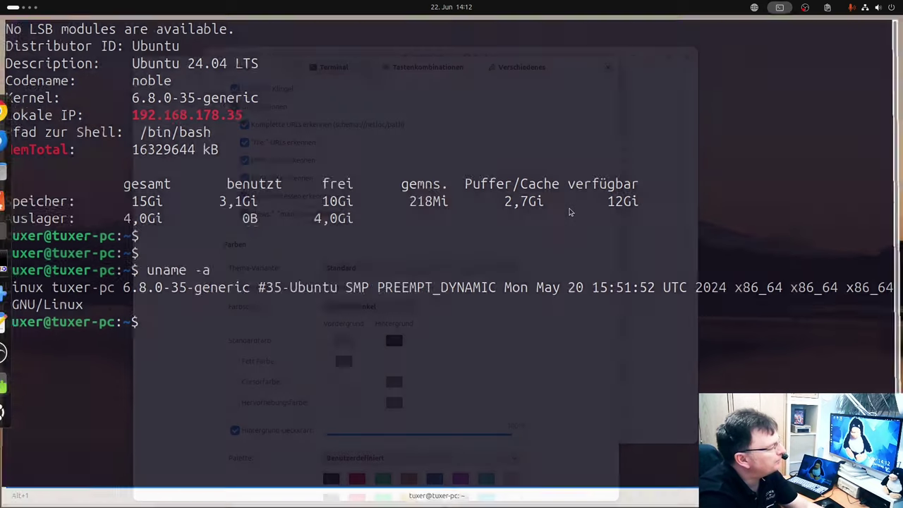
click(780, 7)
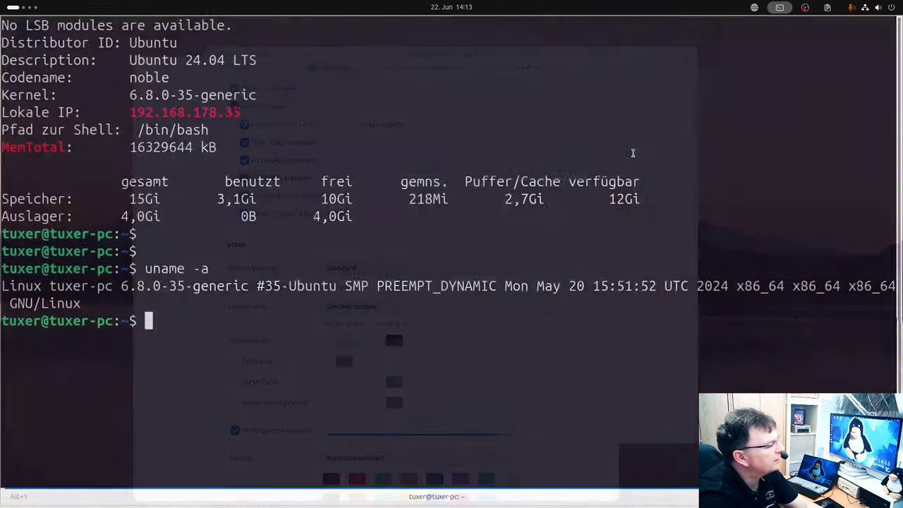
click(779, 9)
key(F12)
text(exit)
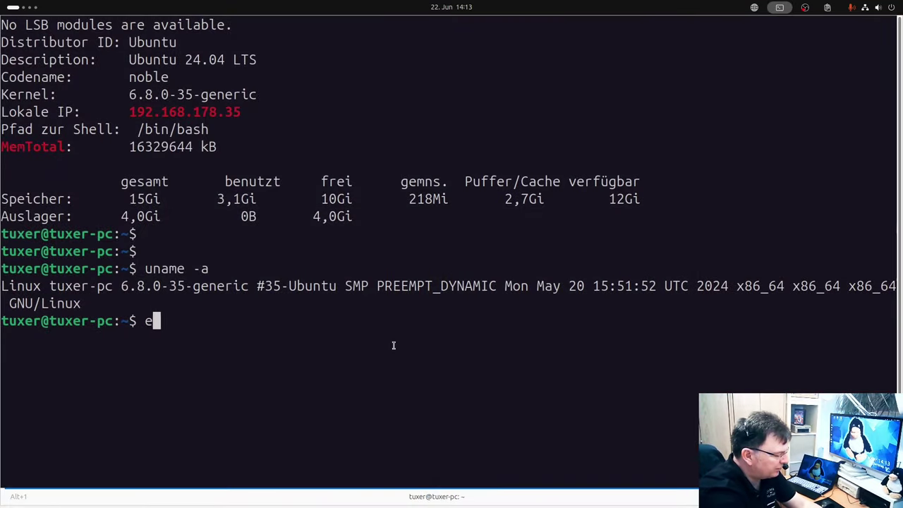
key(Return)
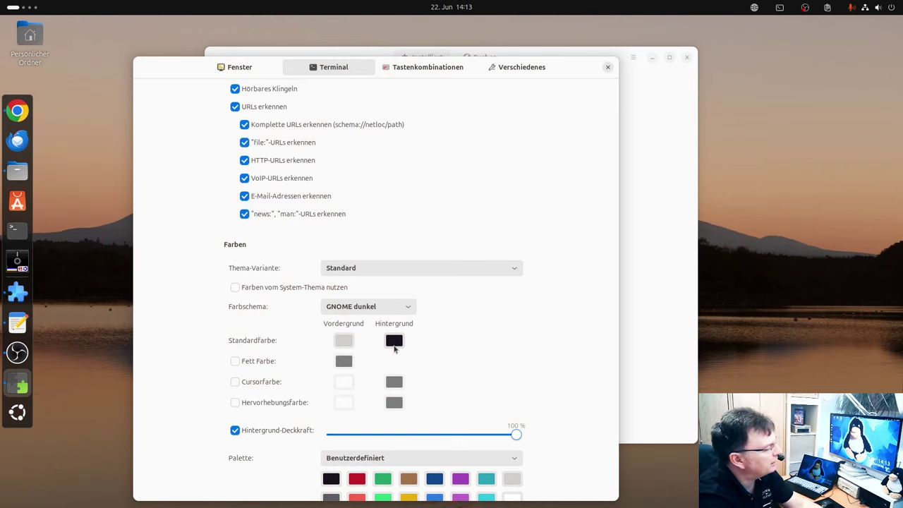
Step: Briefly show and hide the drop-down terminal again, and open and close a regular Terminal window for comparison
click(781, 10)
click(780, 10)
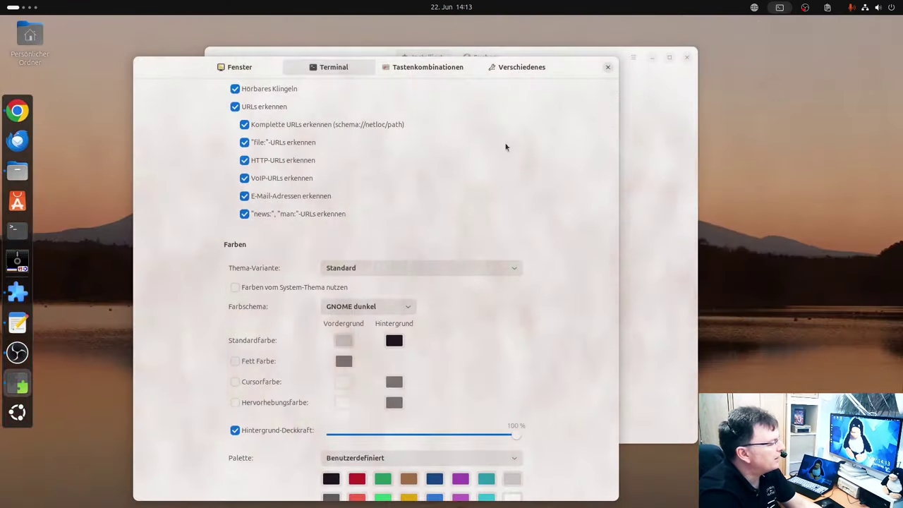
click(18, 229)
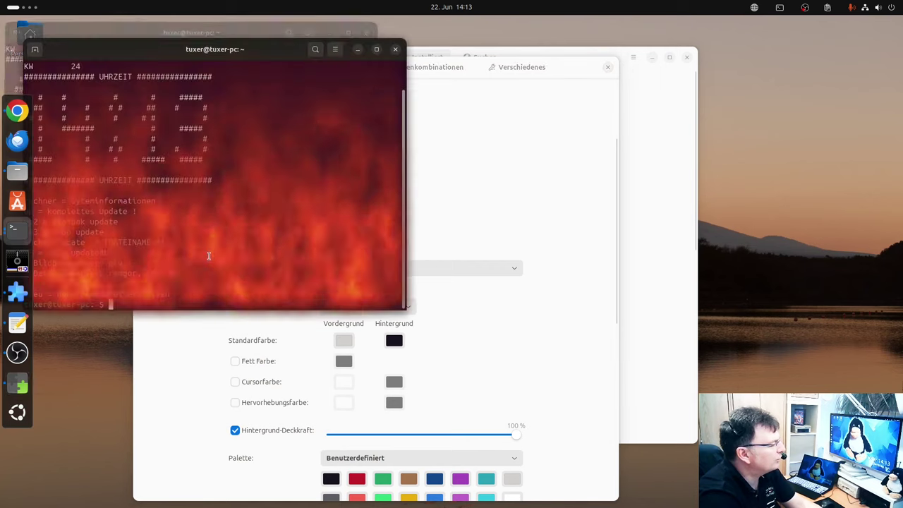
click(393, 49)
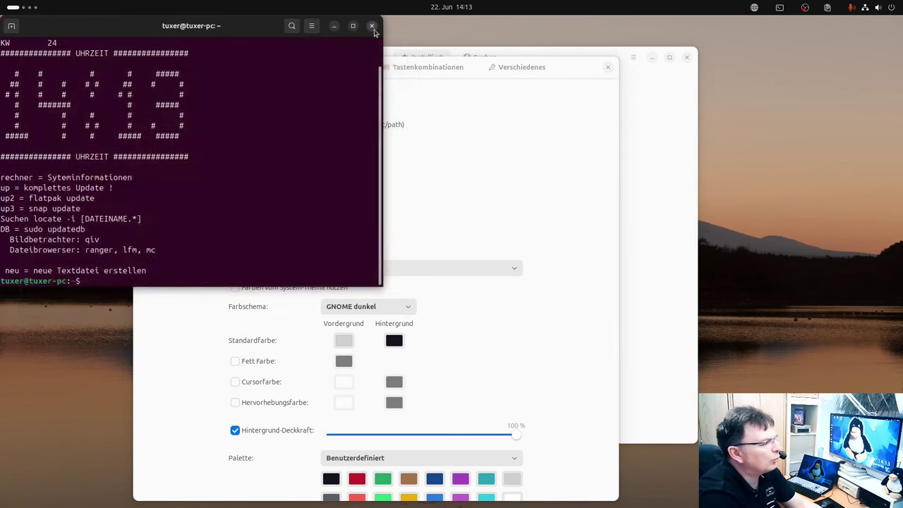
click(372, 26)
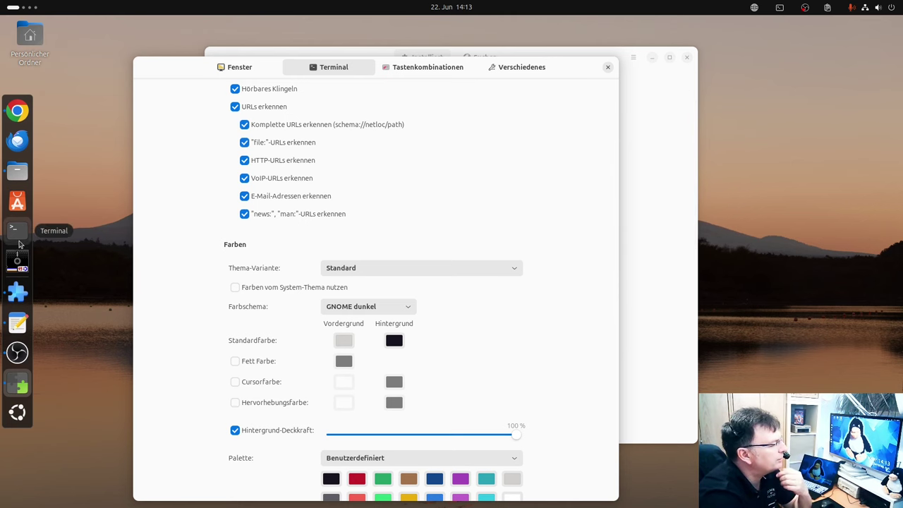
Step: Look through the remaining ddterm terminal settings for Farben, Befehl and Scrollen, and close the ddterm preferences
scroll(488, 306, down, 4)
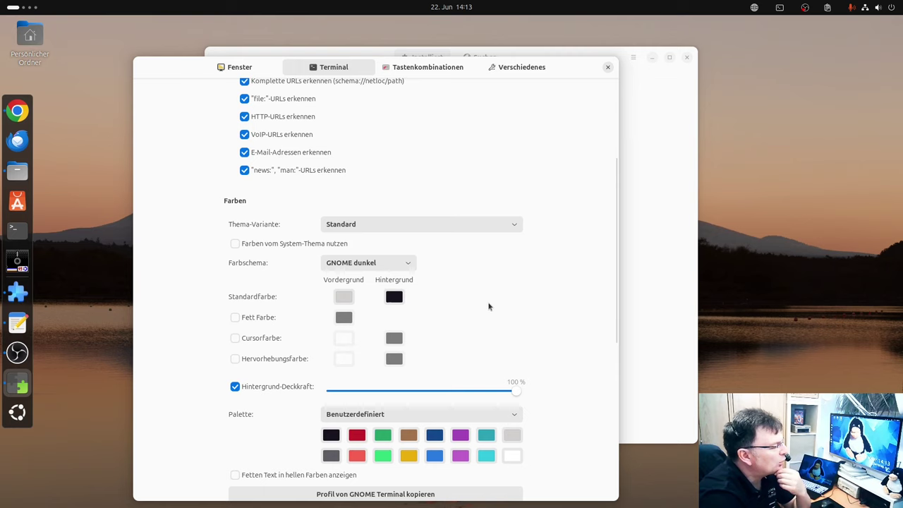
scroll(474, 282, down, 4)
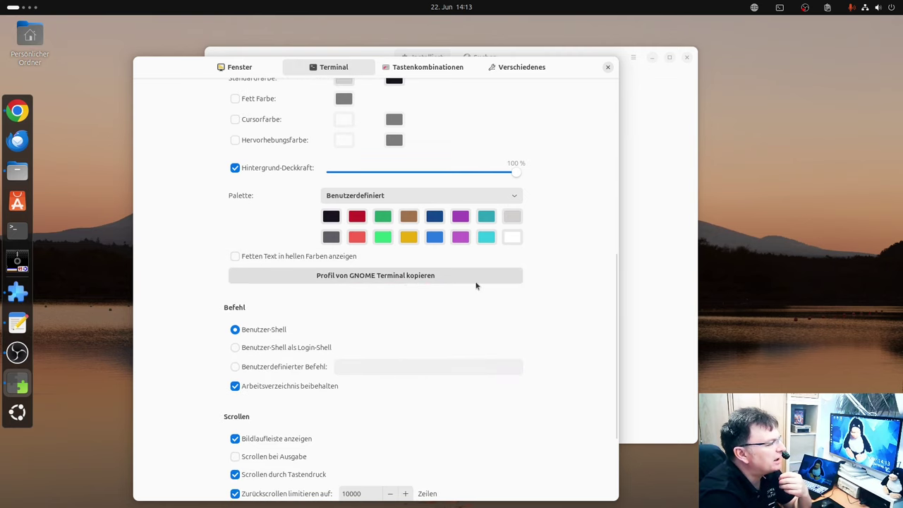
scroll(476, 283, down, 4)
scroll(475, 286, up, 8)
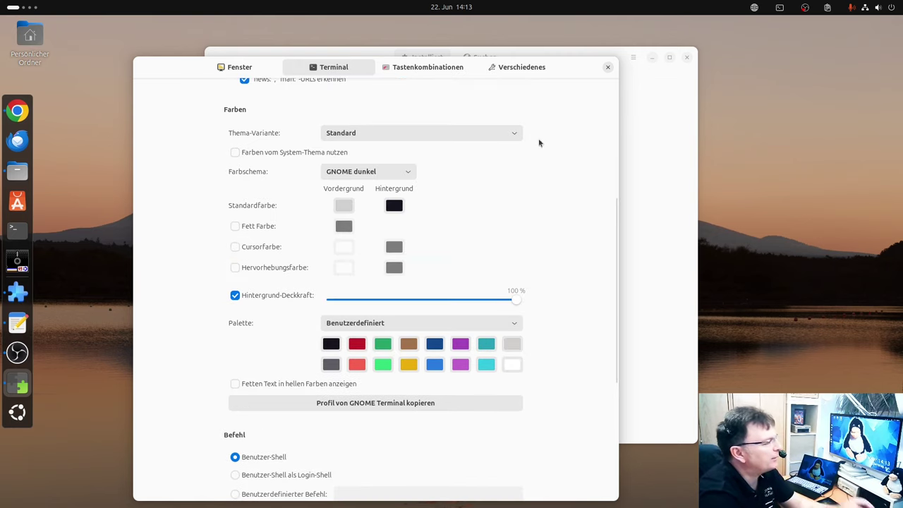
click(608, 68)
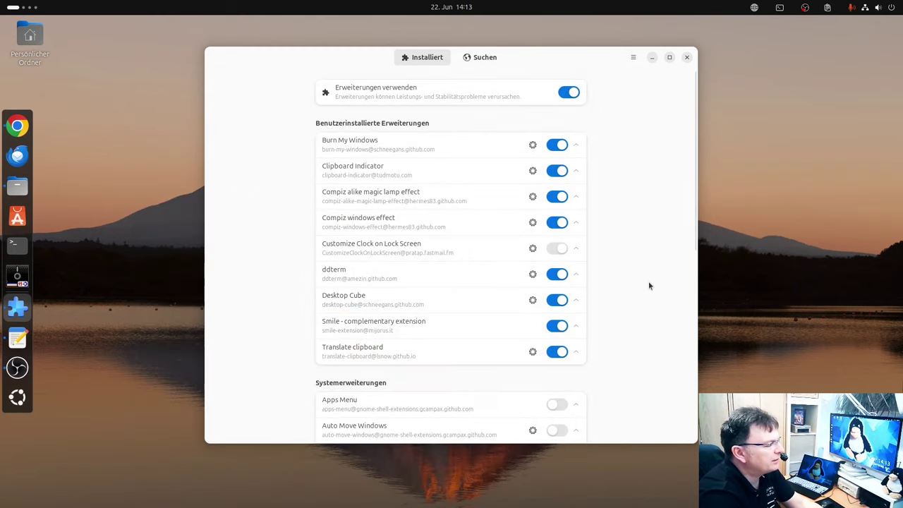